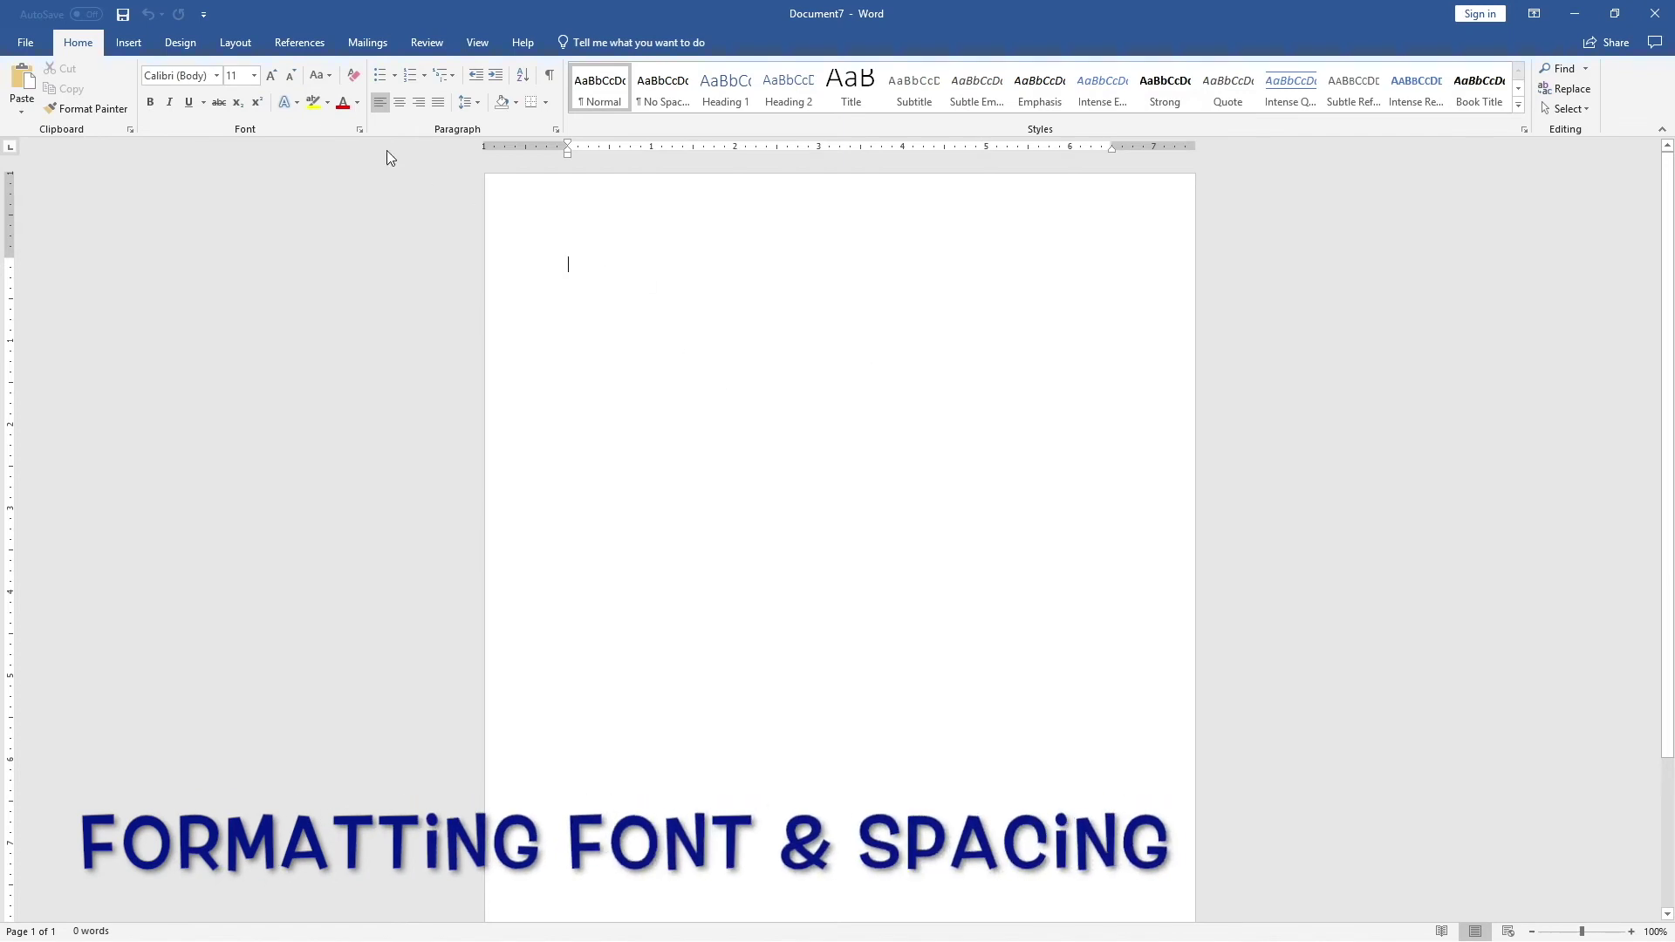
Set the font of the blank document to Times New Roman, size 12.
left_click(199, 76)
type("Times New Roman")
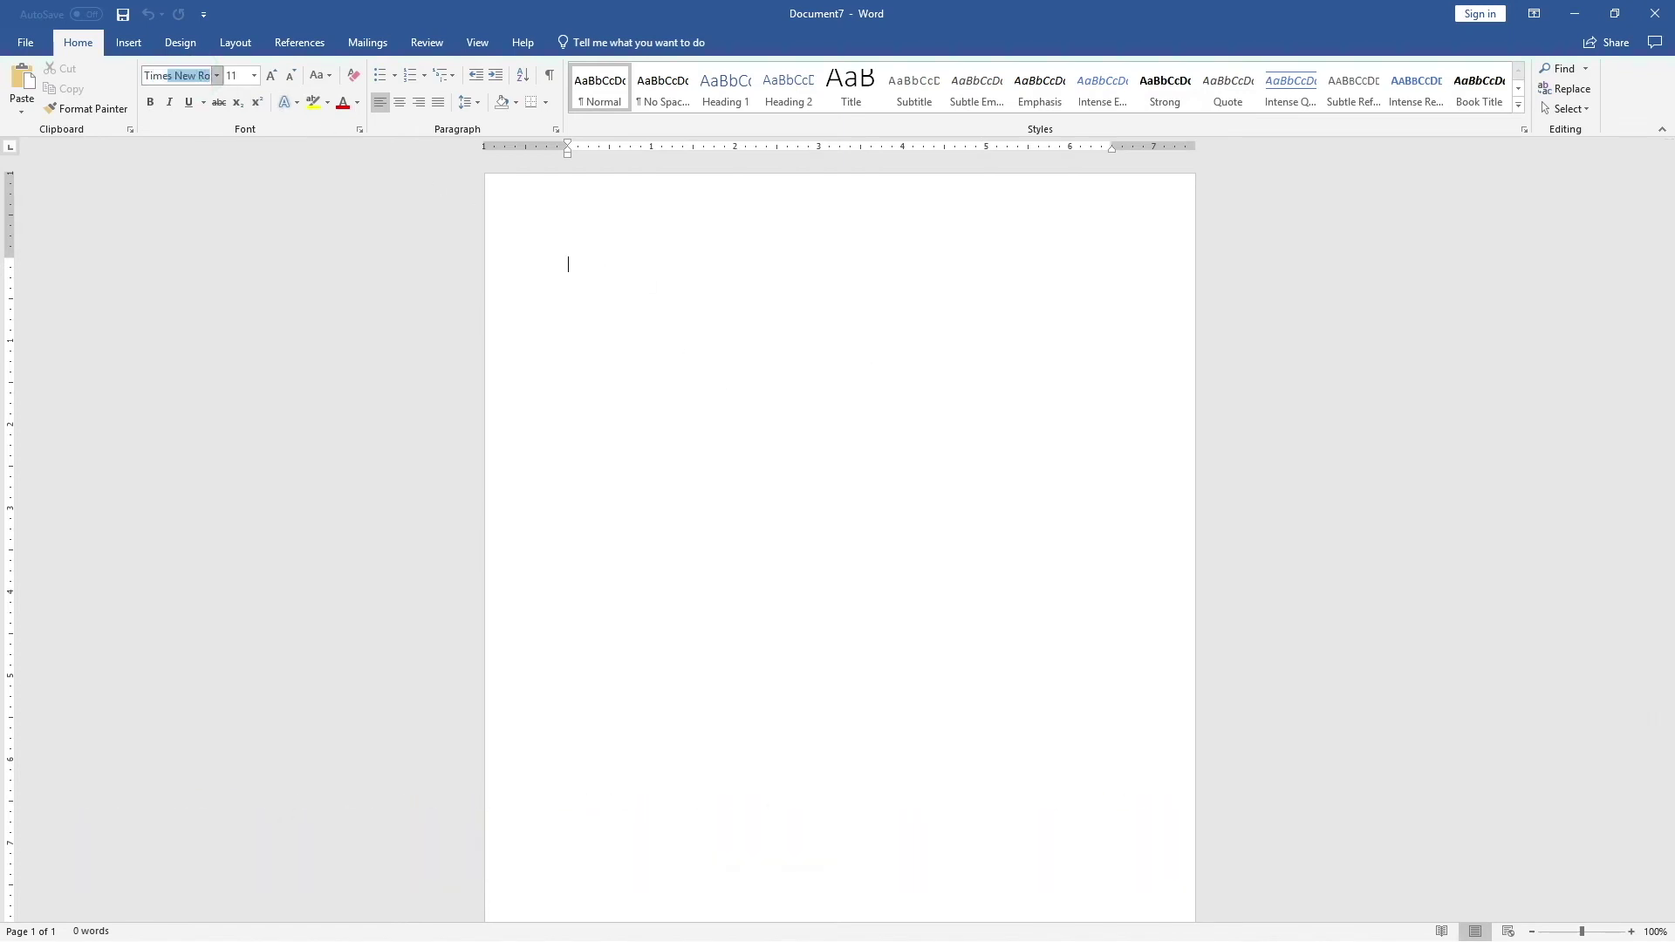
left_click(233, 76)
type("12")
key("Return")
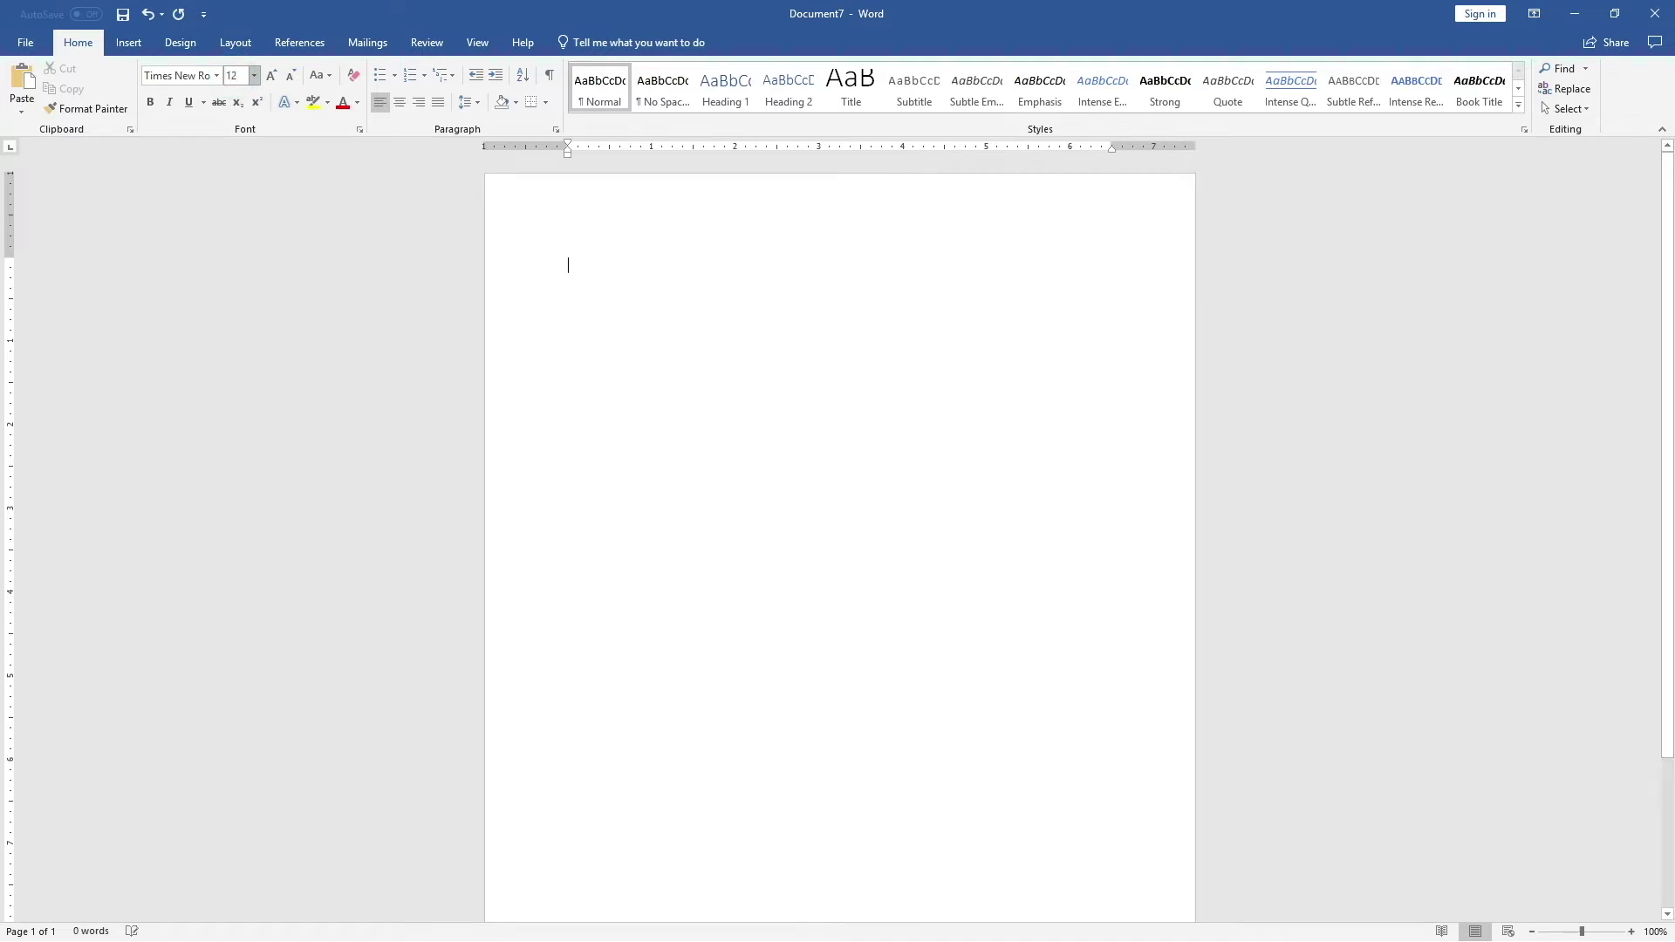
Set the paragraph line spacing to Double and the spacing after paragraphs to 0 pt.
left_click(555, 129)
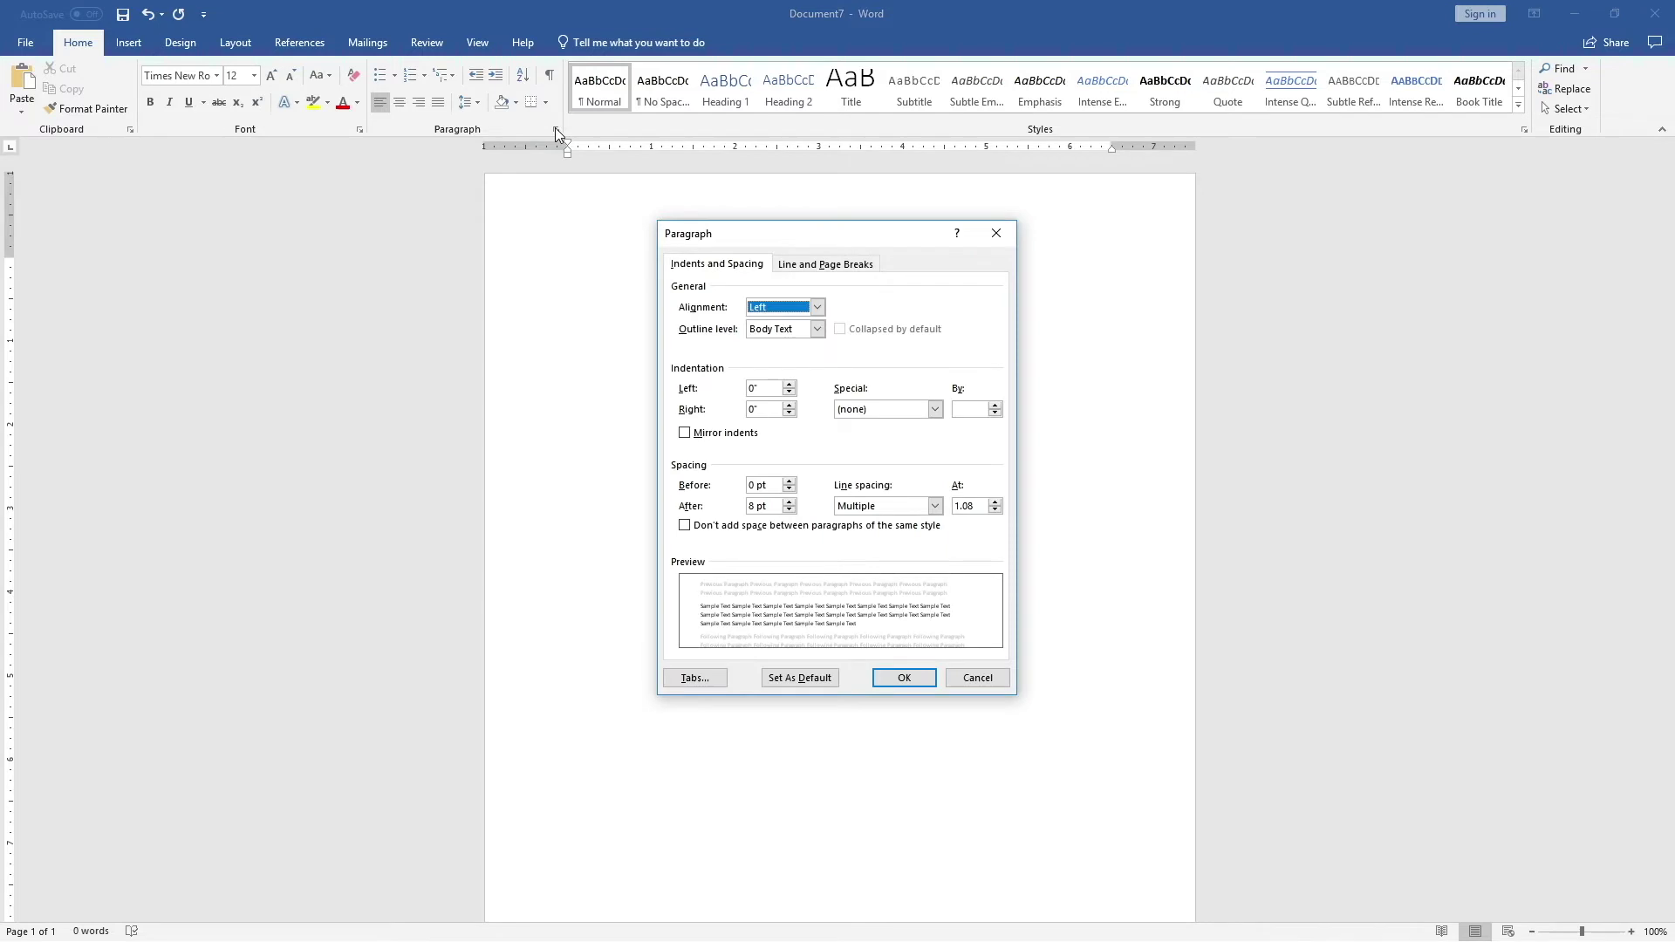
left_click(876, 507)
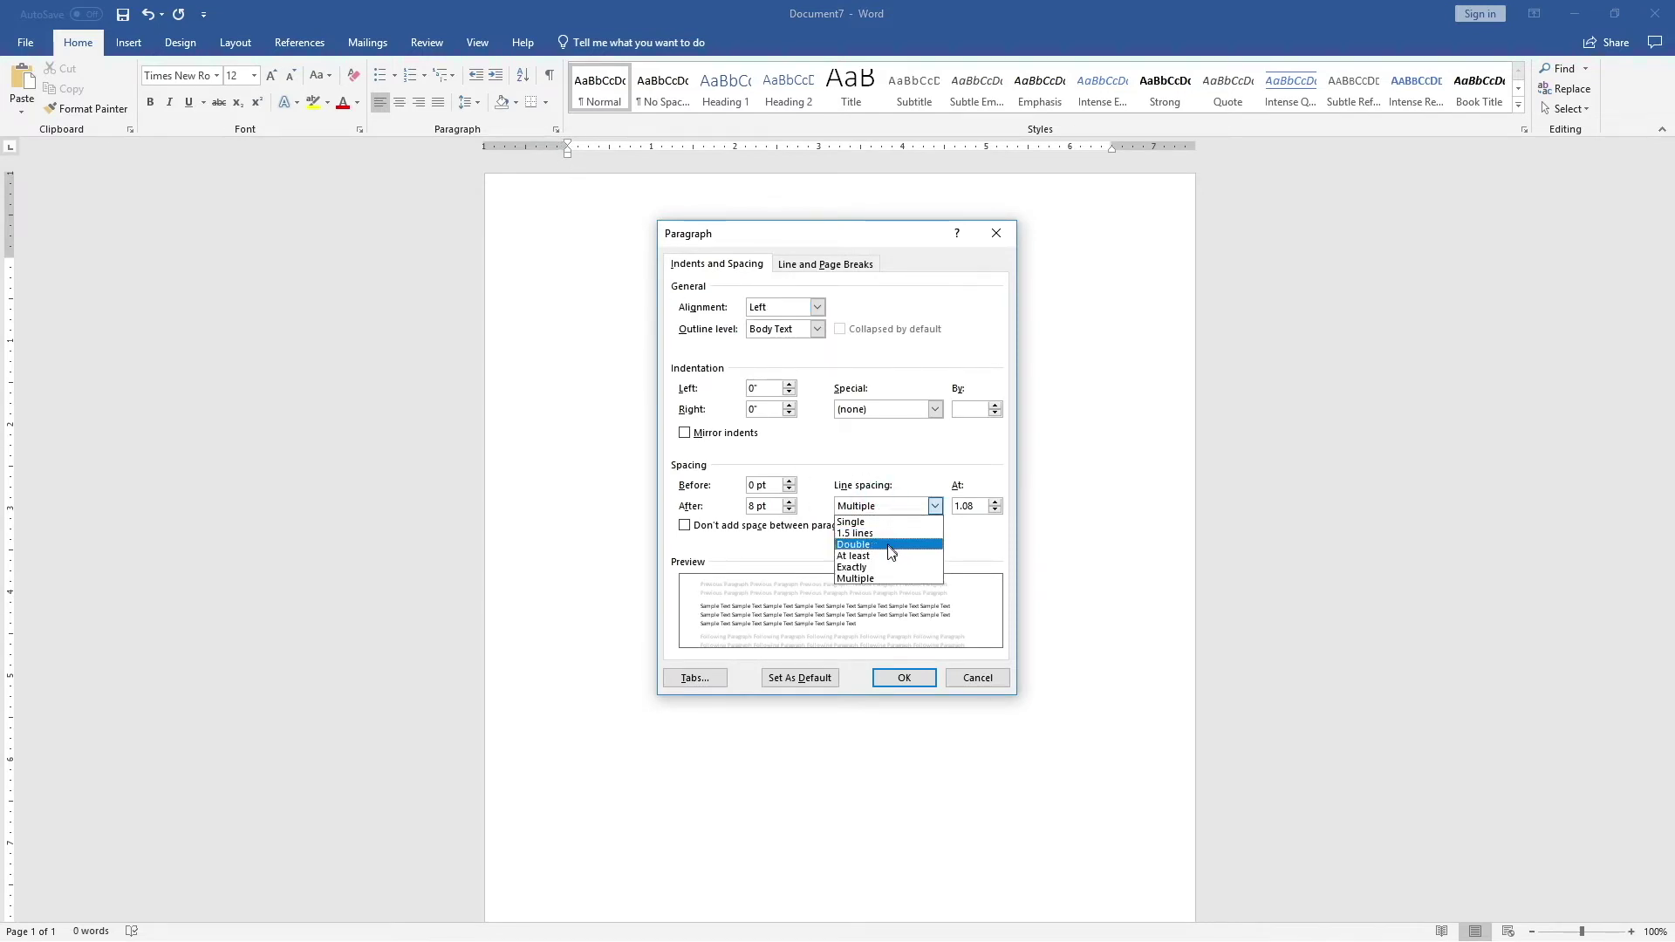
left_click(887, 545)
left_click(749, 506)
key("Delete")
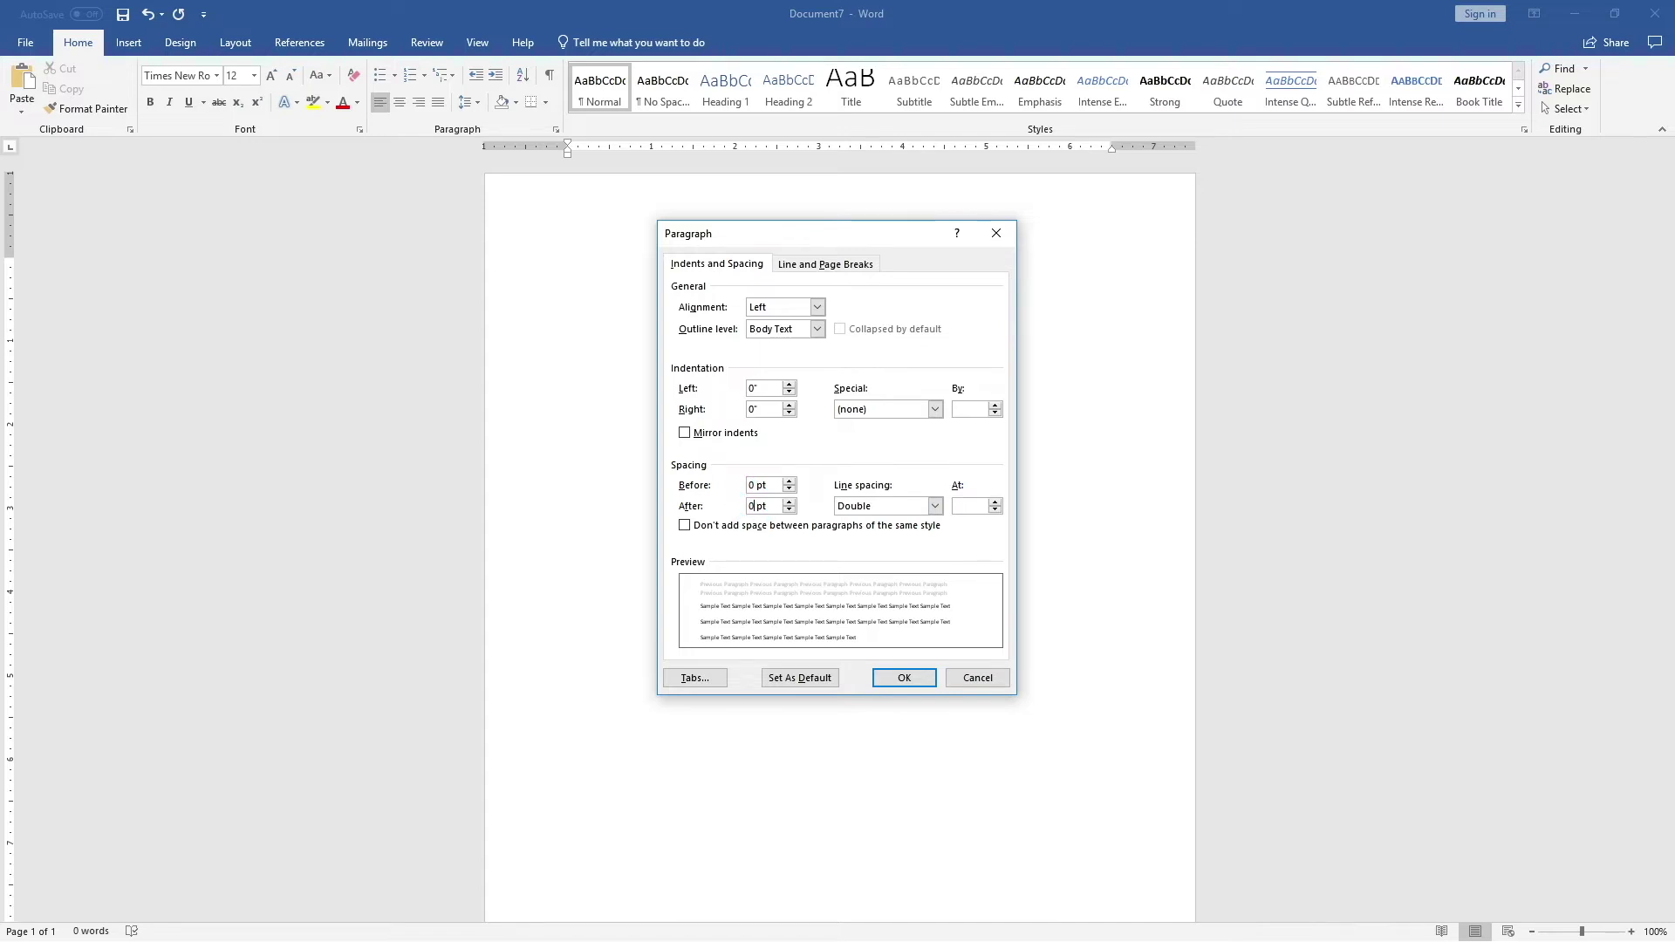
key("Return")
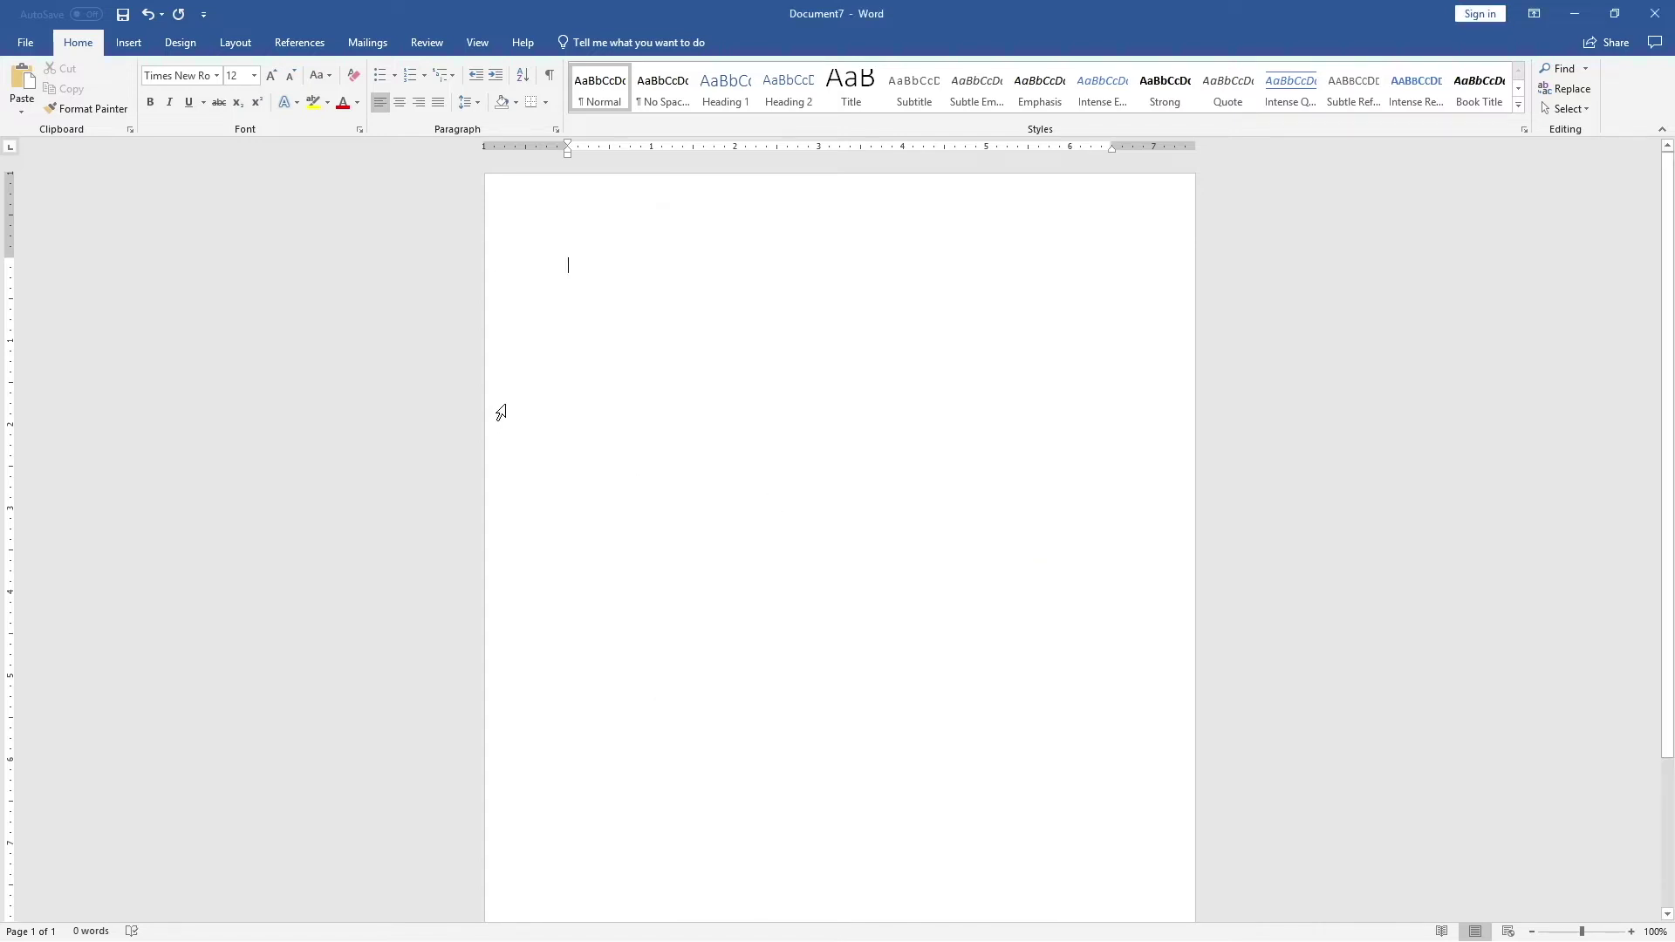
Turn on a different first page header and insert a Plain Number 3 page number at the top of the first page.
double_click(608, 212)
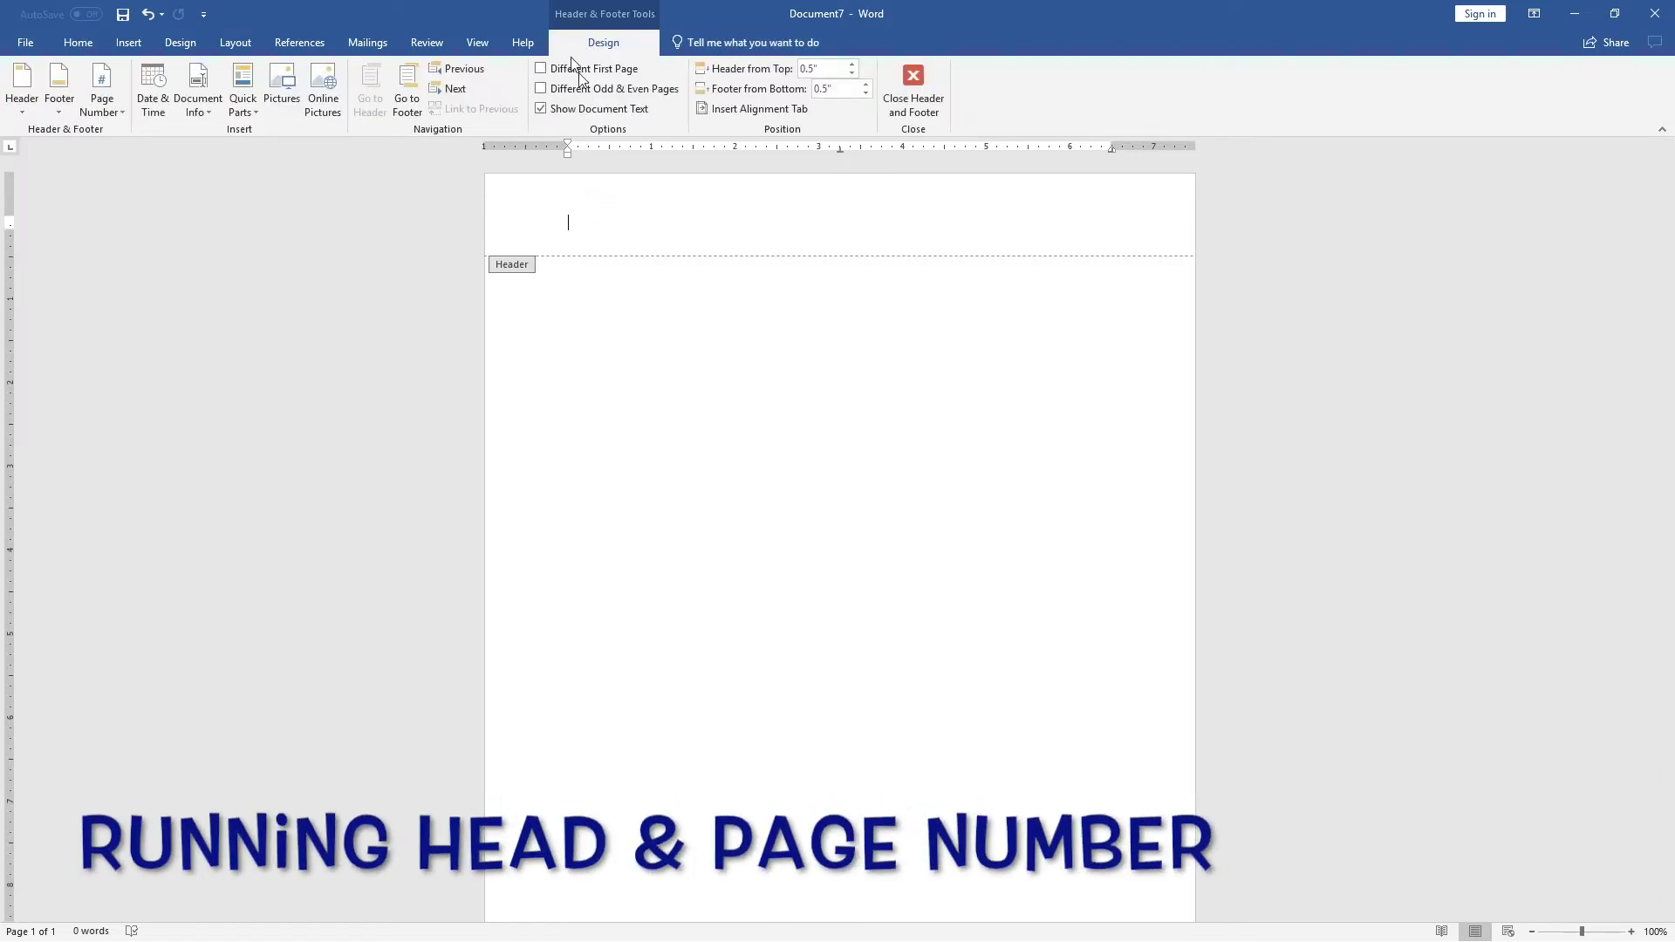
left_click(540, 68)
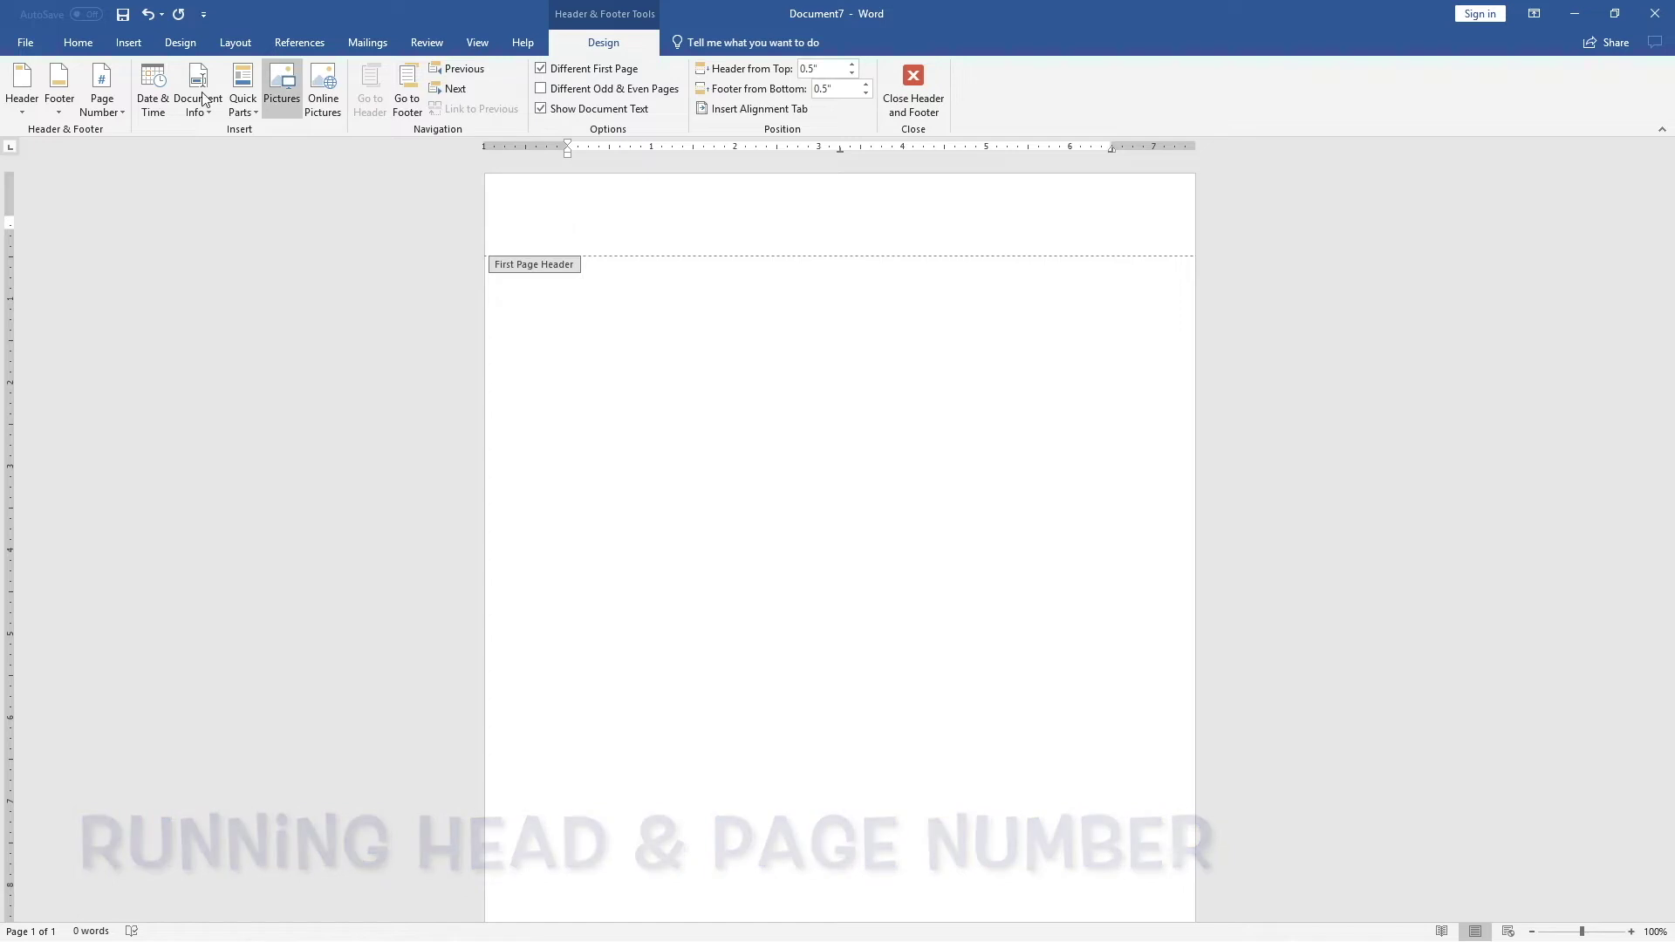
left_click(99, 102)
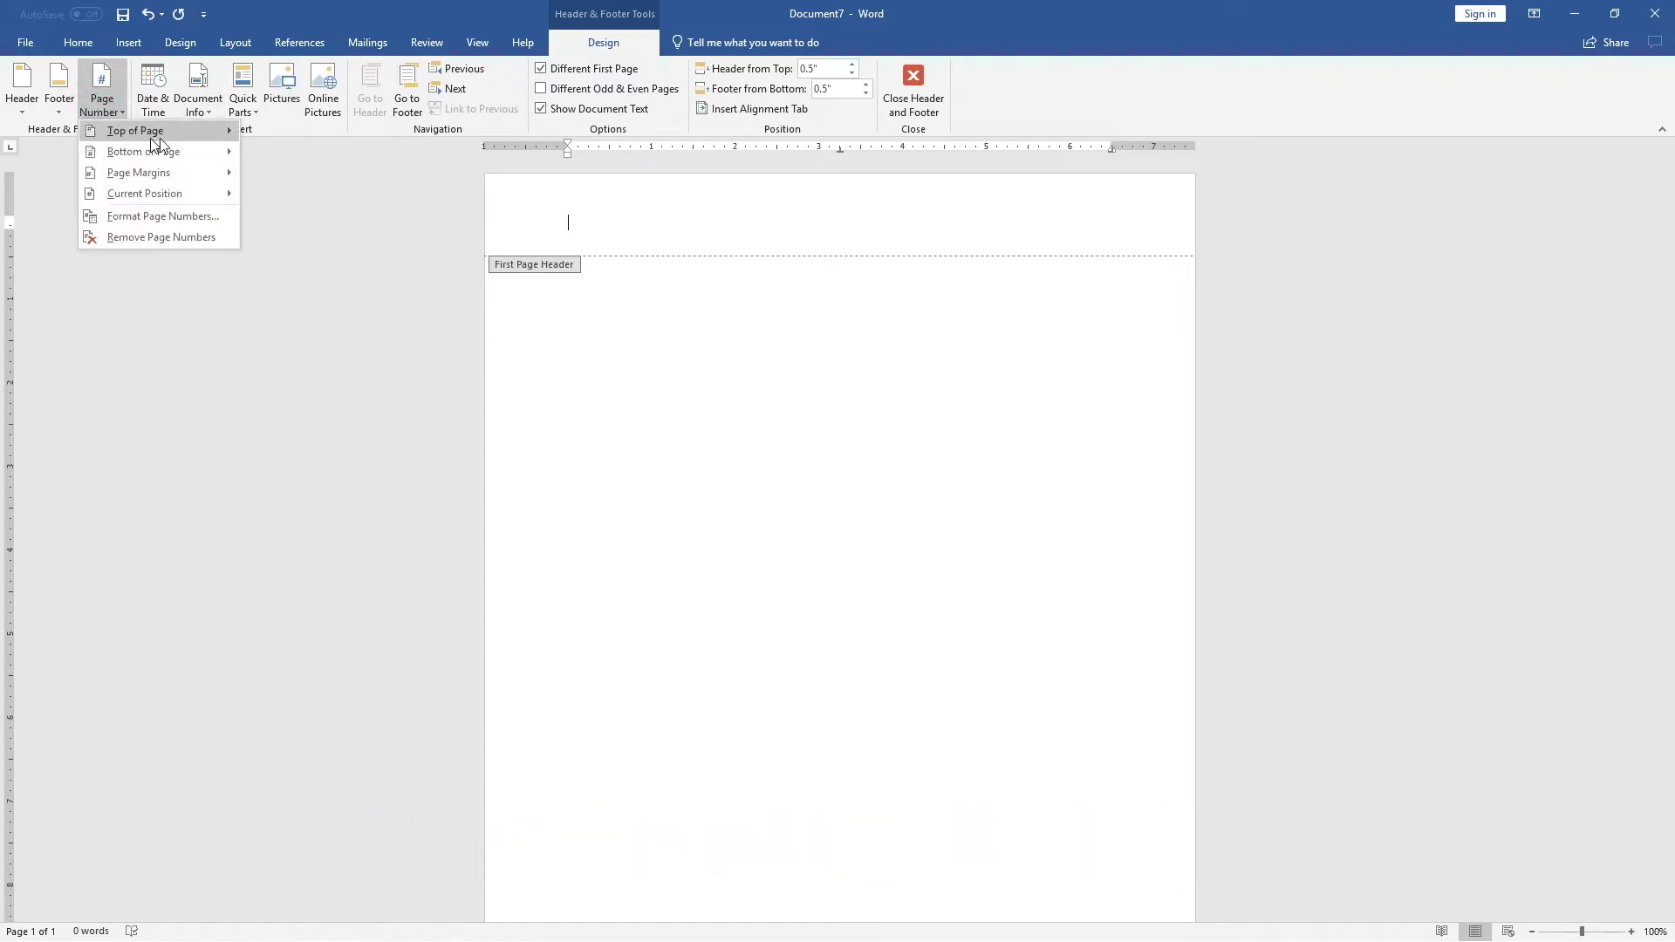
mouse_move(160, 135)
left_click(436, 365)
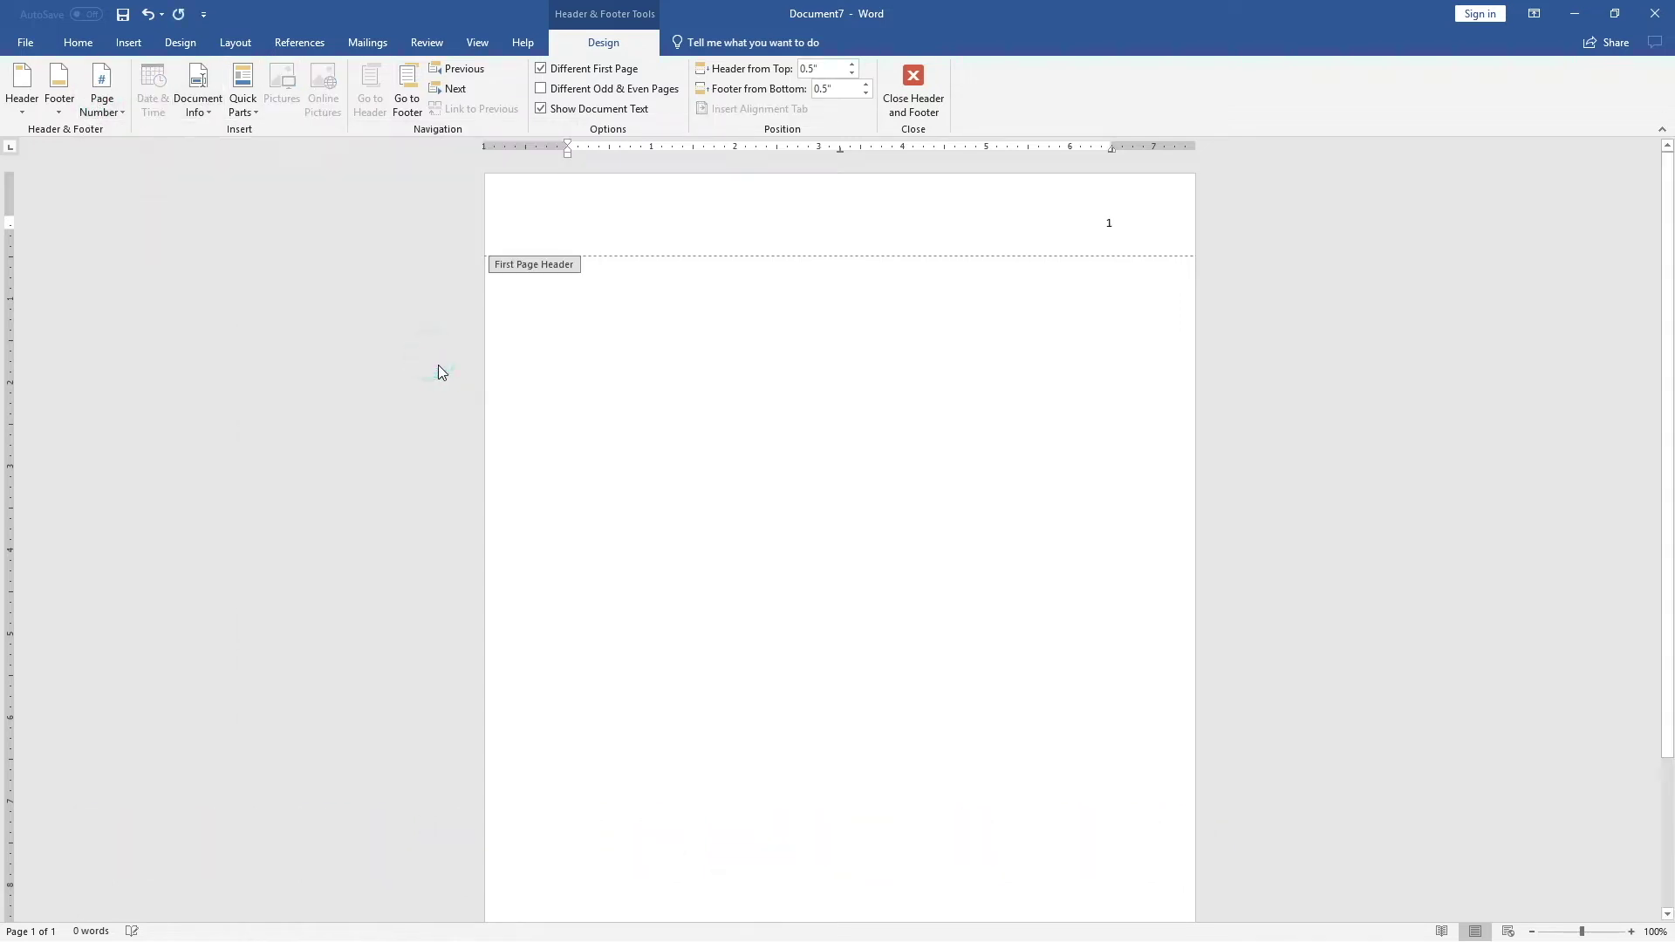
Enter "Running head: TITLE OF YOUR PAPER" before the page number in the first page header, spaced out to the left margin.
left_click(1097, 229)
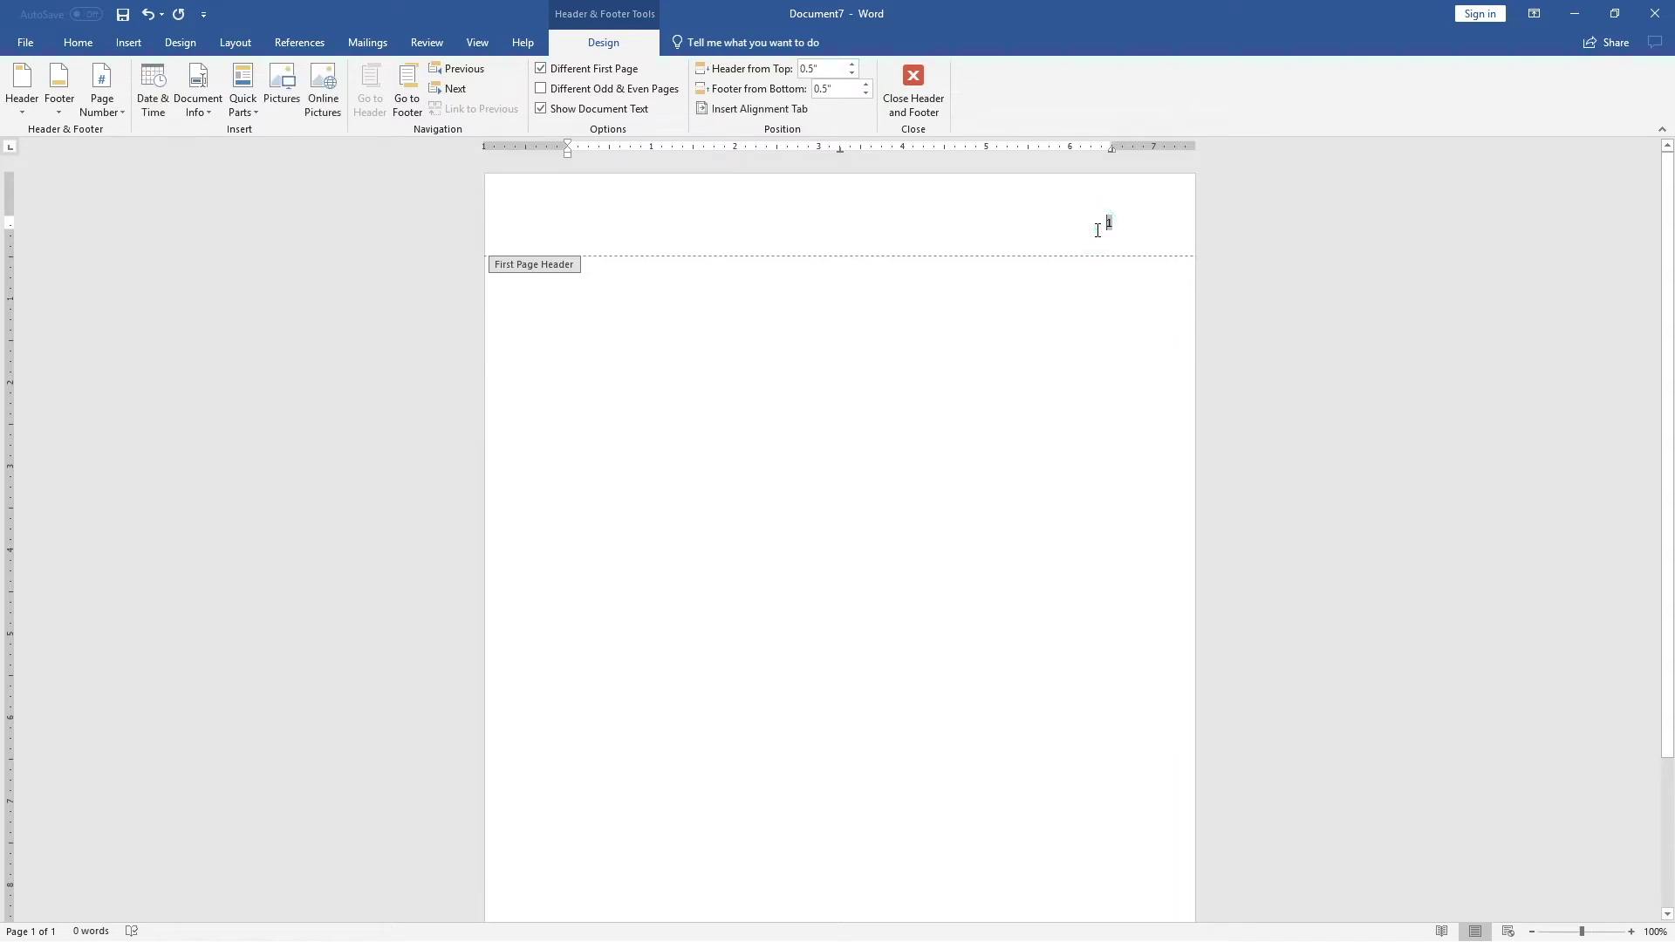
type("P")
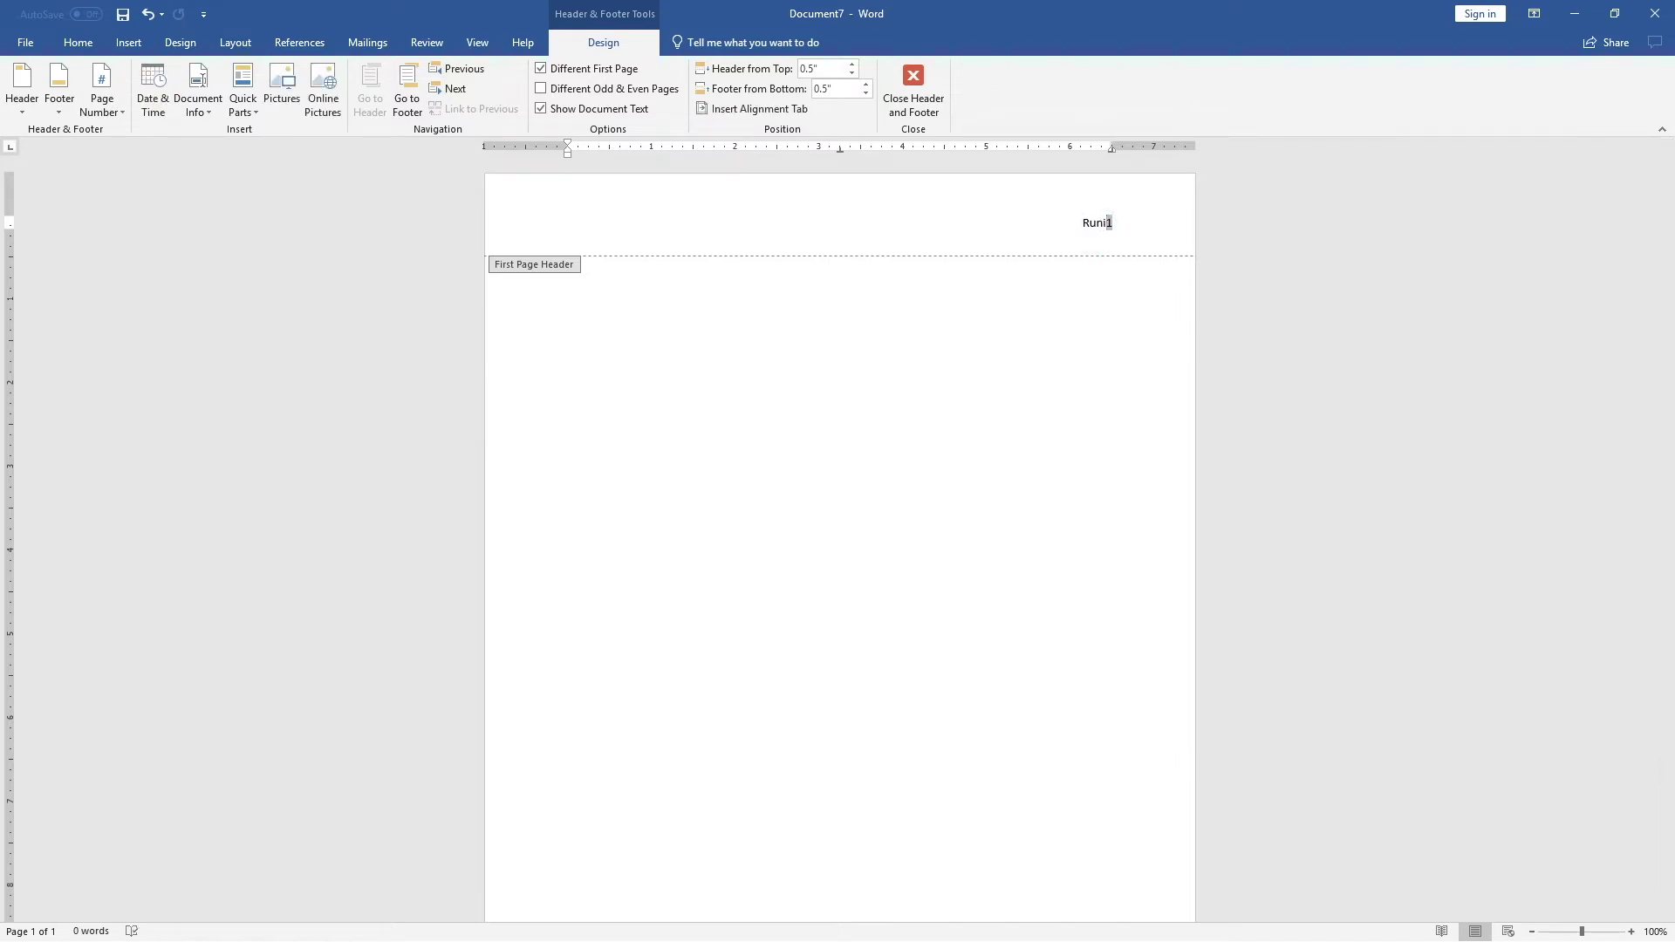
type("unning head: TITLE OF YOUR PAPER")
key("Tab")
key("ctrl+l")
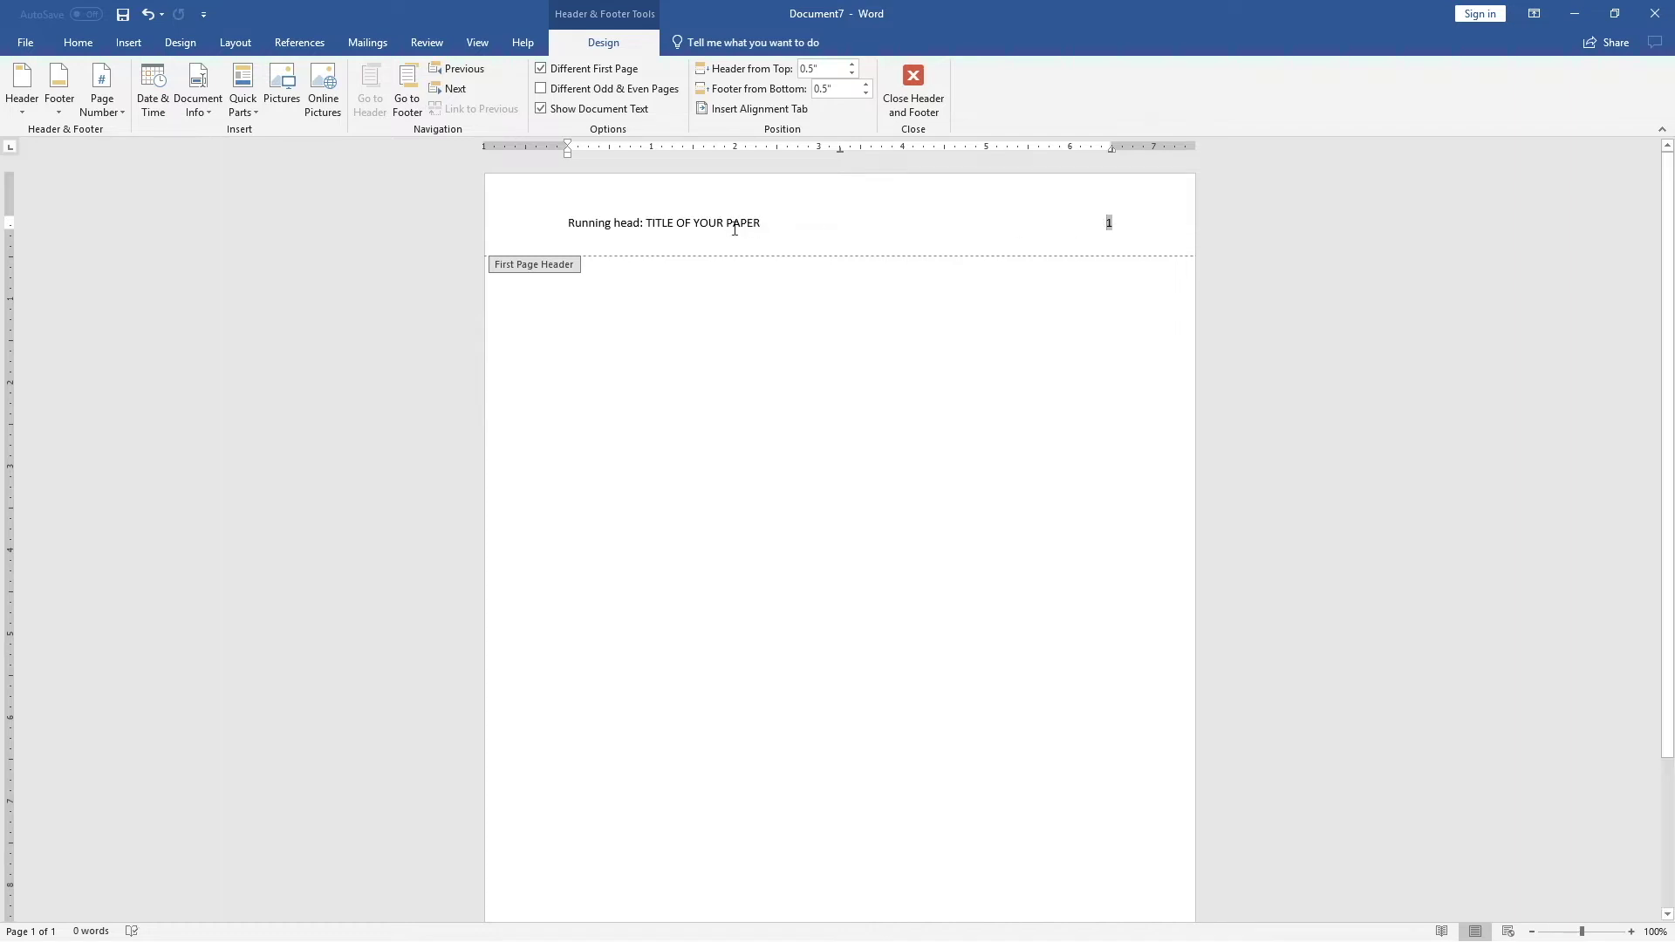
Format the whole first page header line in Times New Roman, size 12, and return to the document body.
left_click_drag(562, 223, 1141, 218)
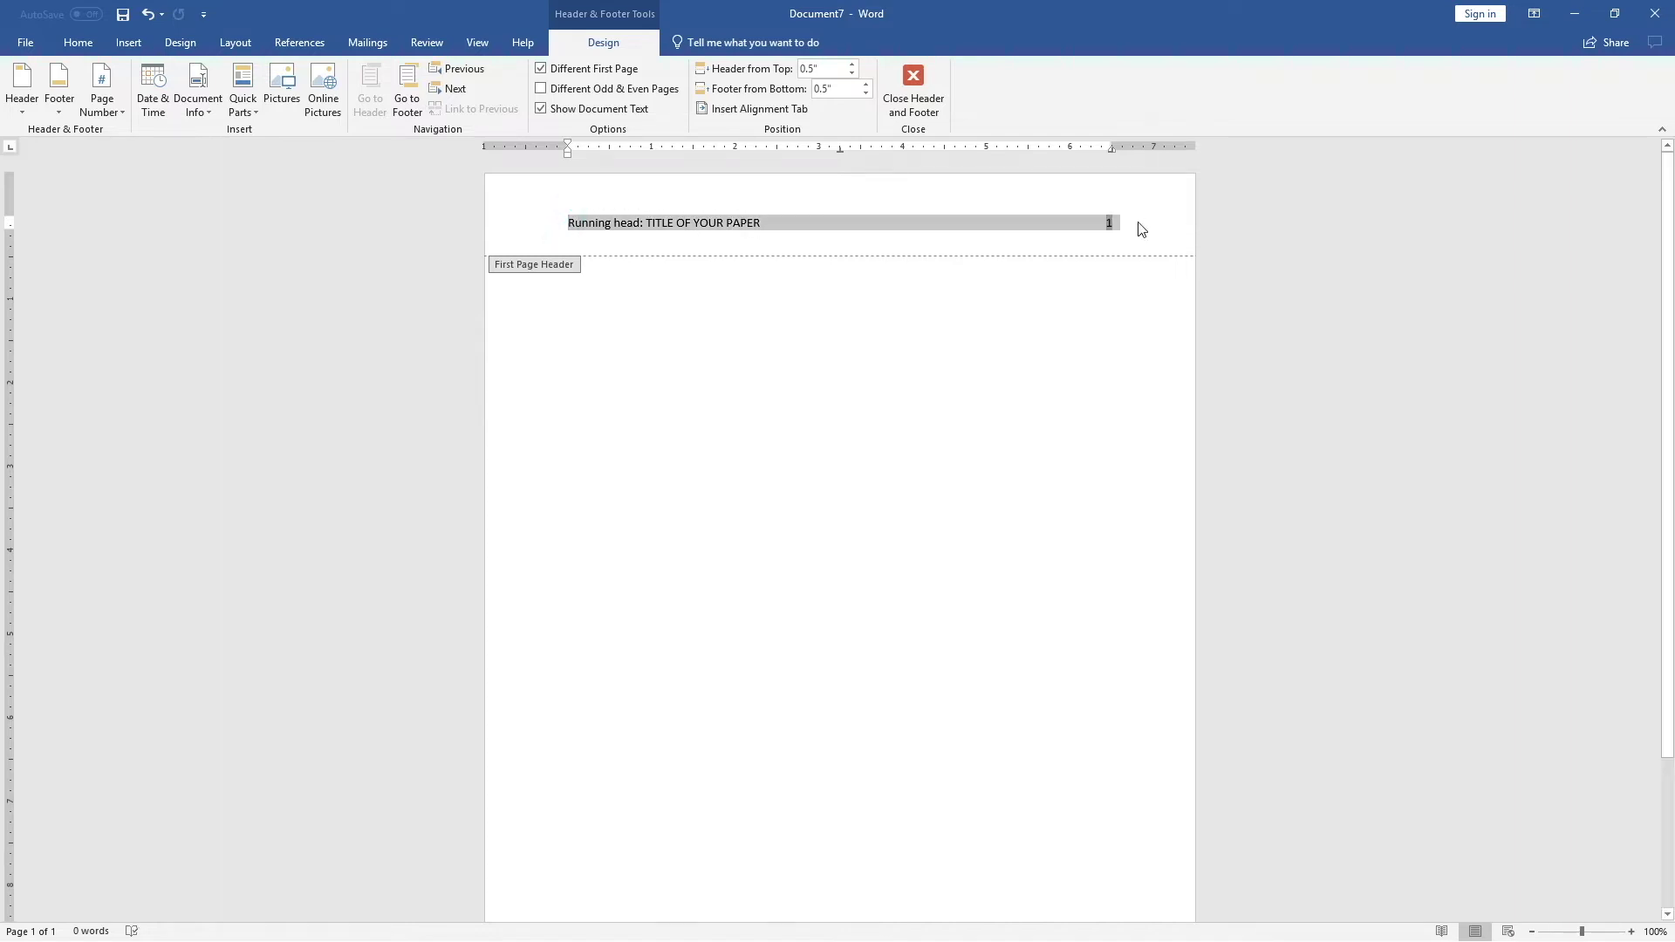
left_click(78, 43)
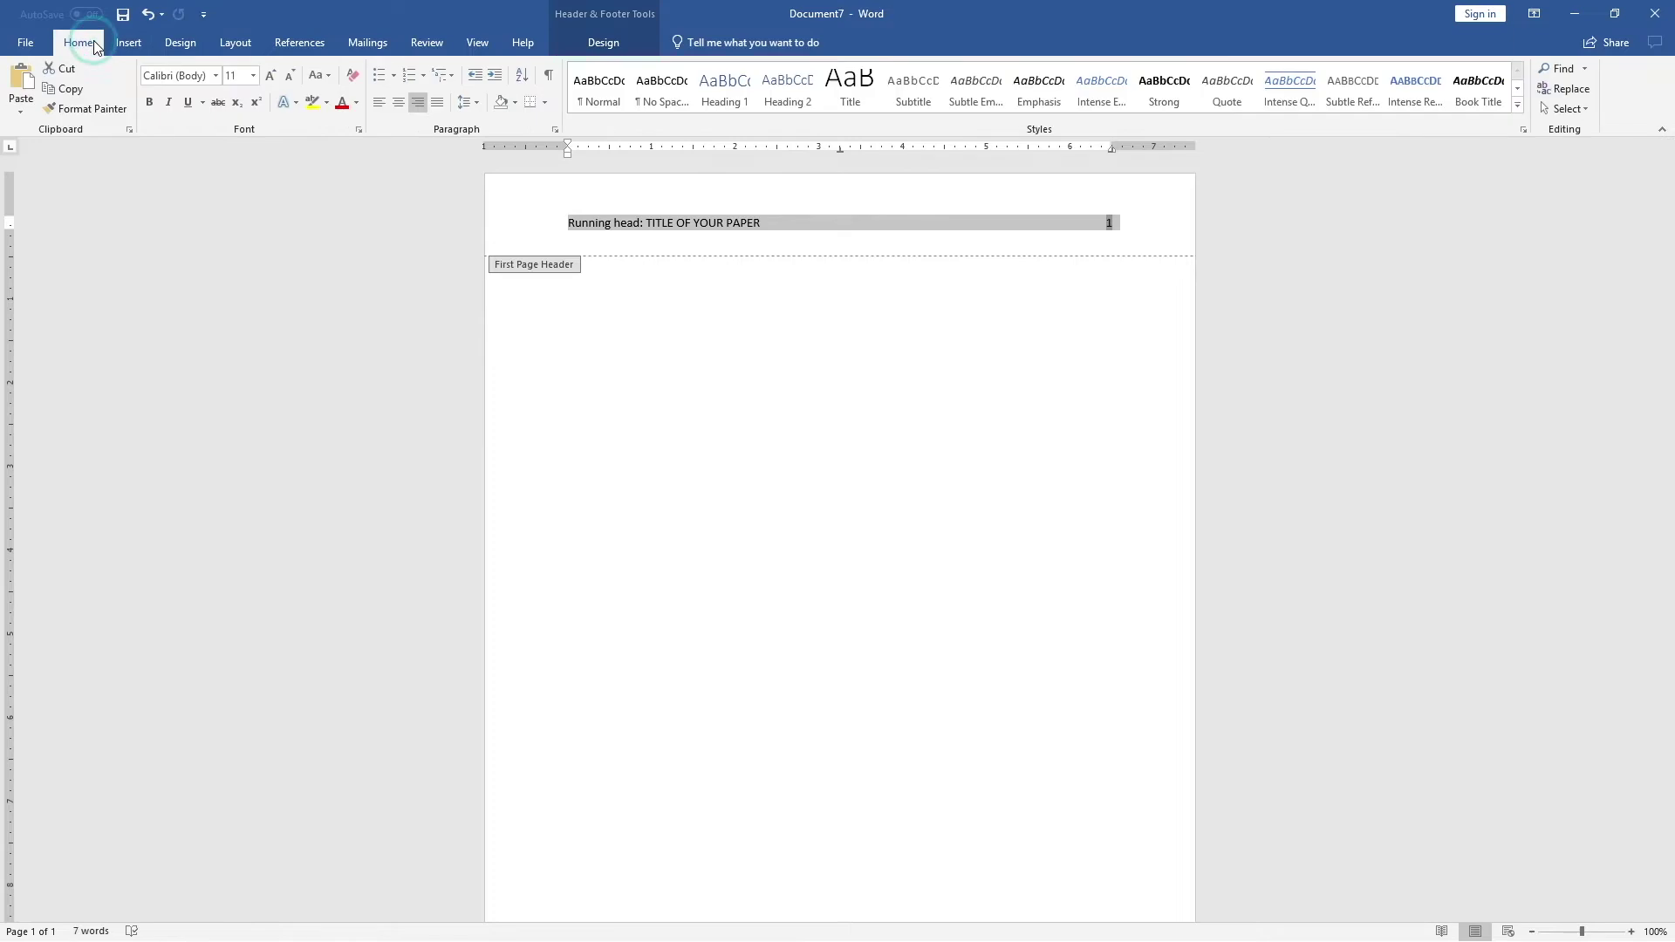
left_click(182, 75)
type("Times New Roman")
key("Return")
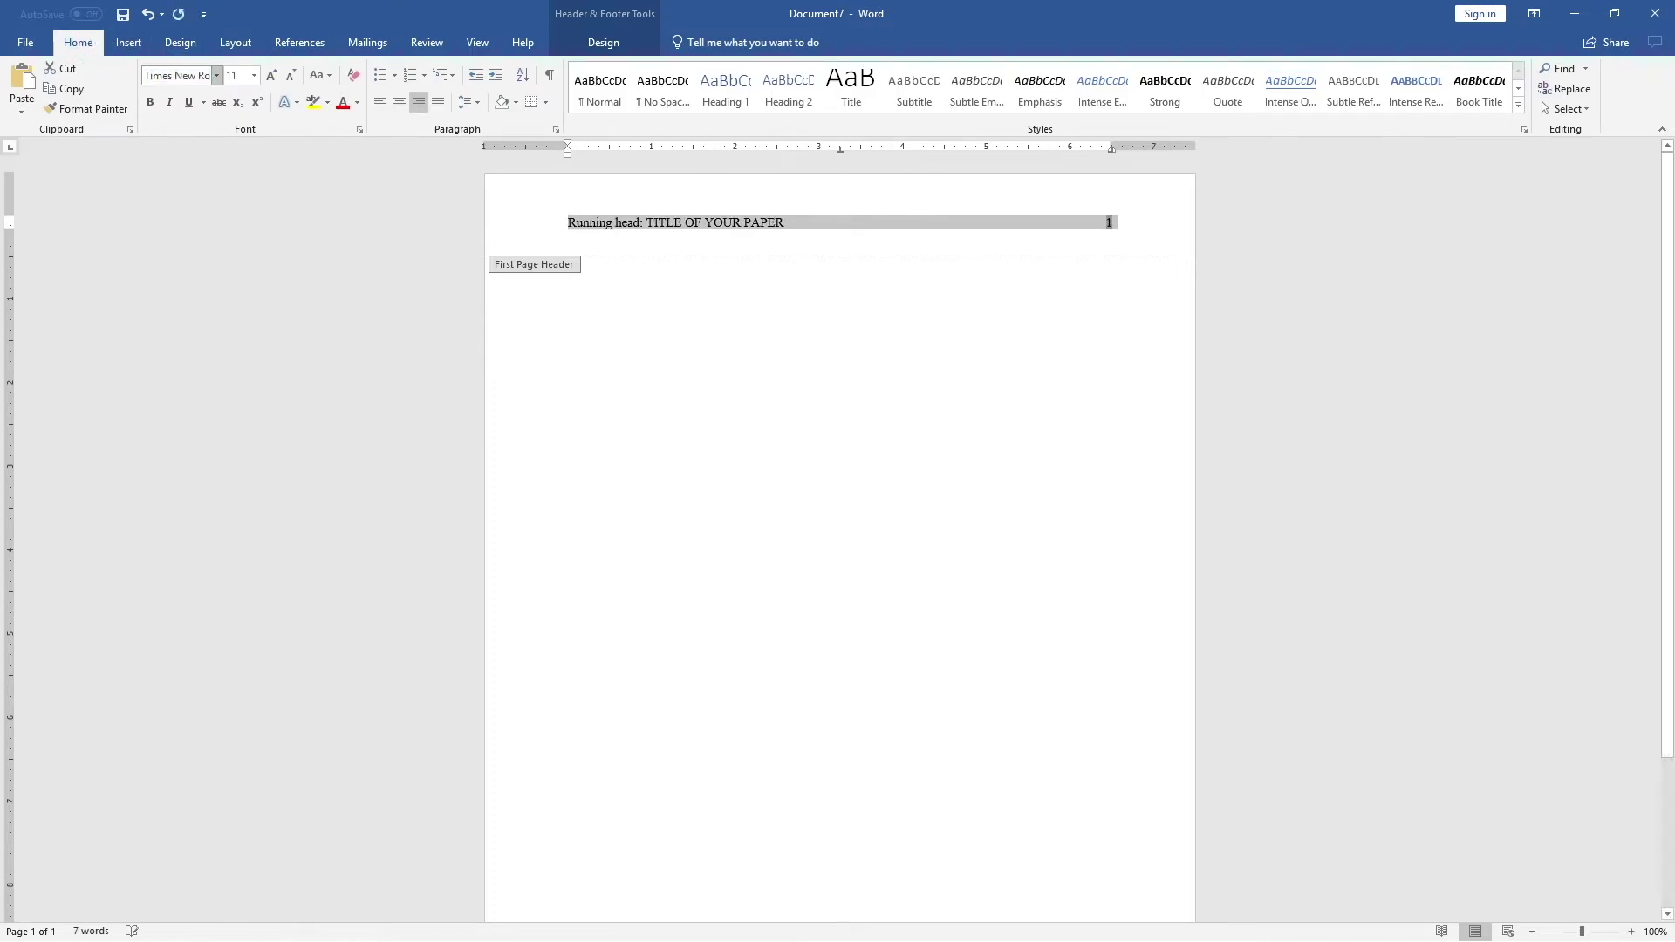
left_click(225, 76)
type("12")
key("Return")
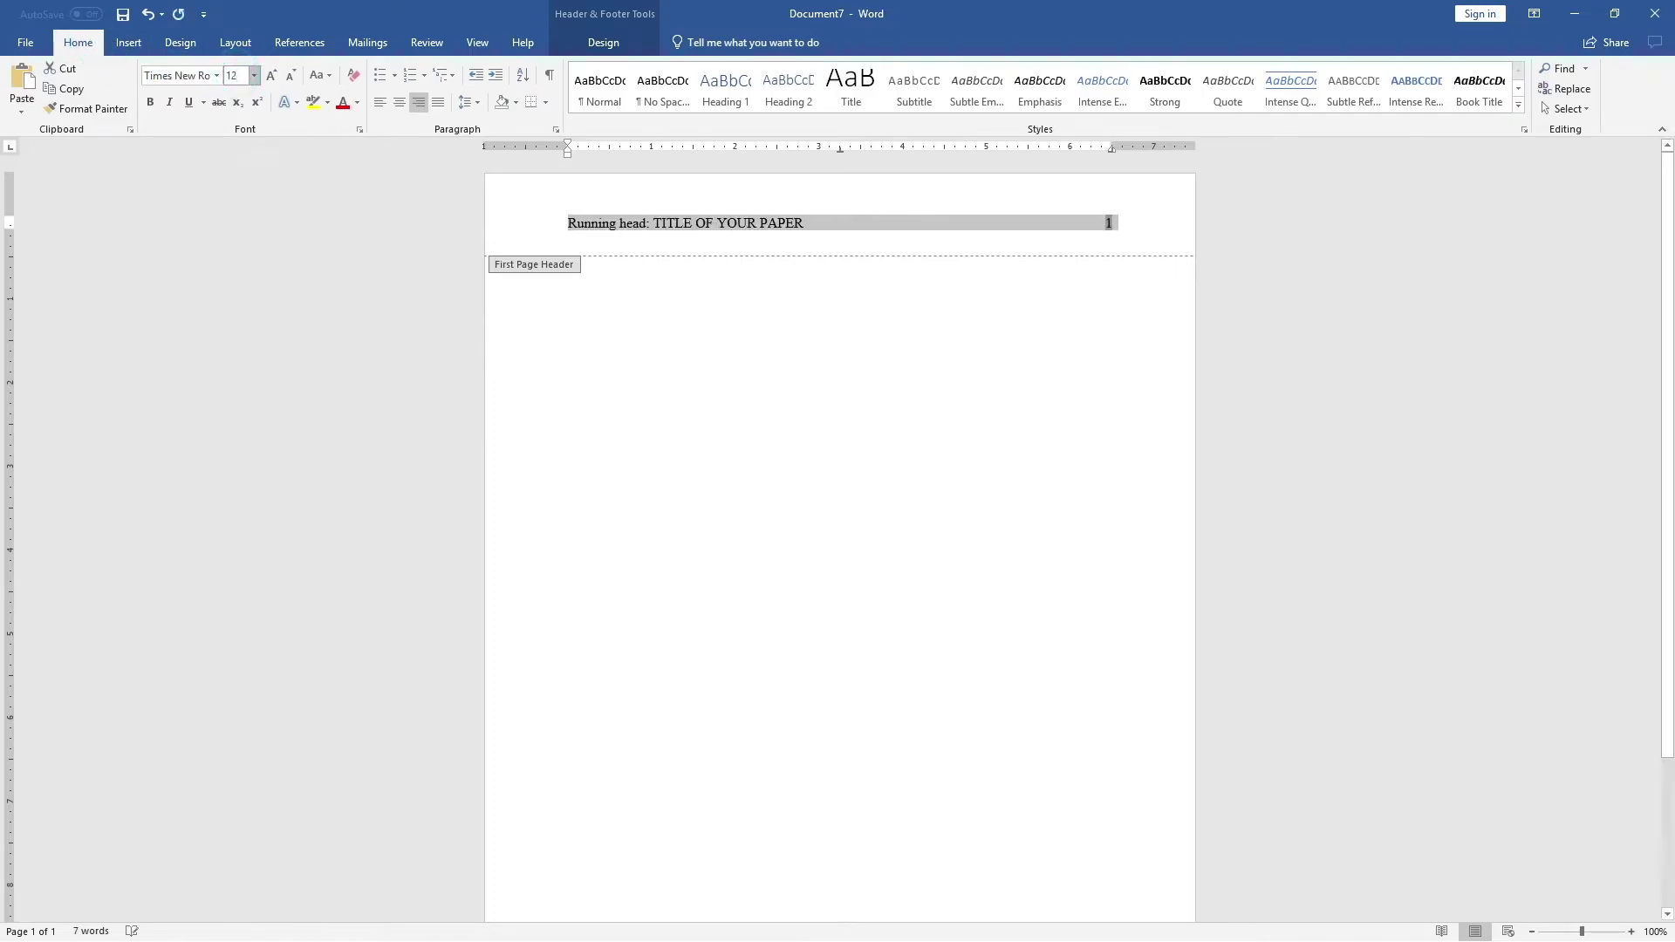
left_click(852, 298)
double_click(849, 346)
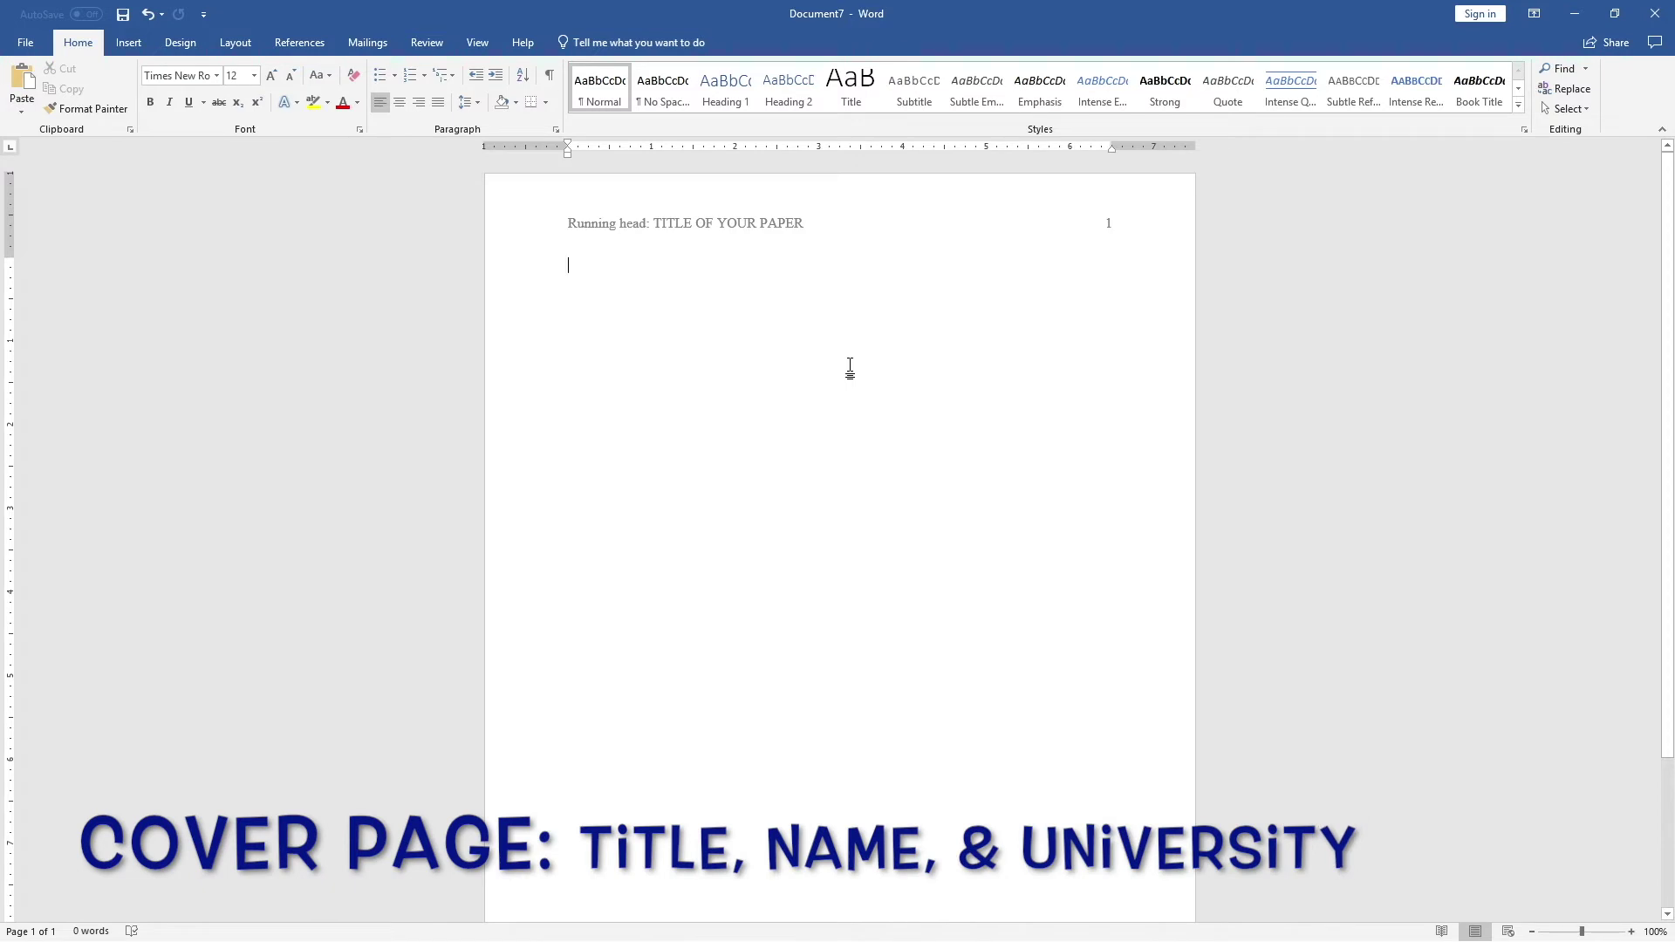
Enter "Title of Your Paper", "Your name (first and last)" and "Your University name" as three separate lines on the cover page.
type("Y")
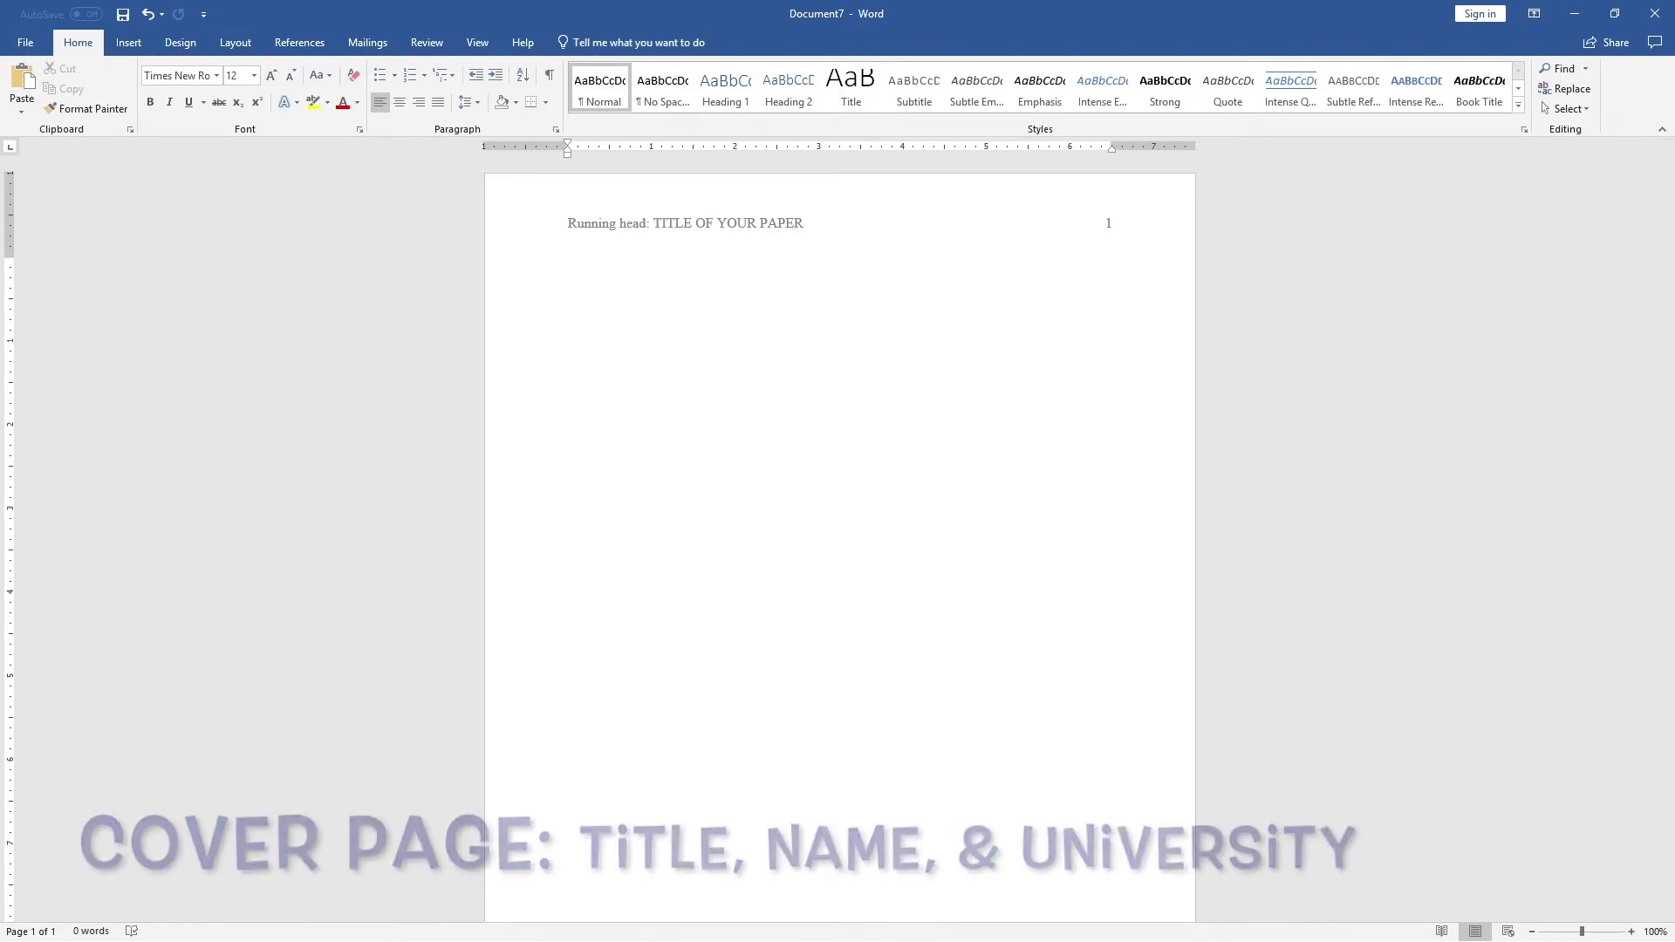
type("our name")
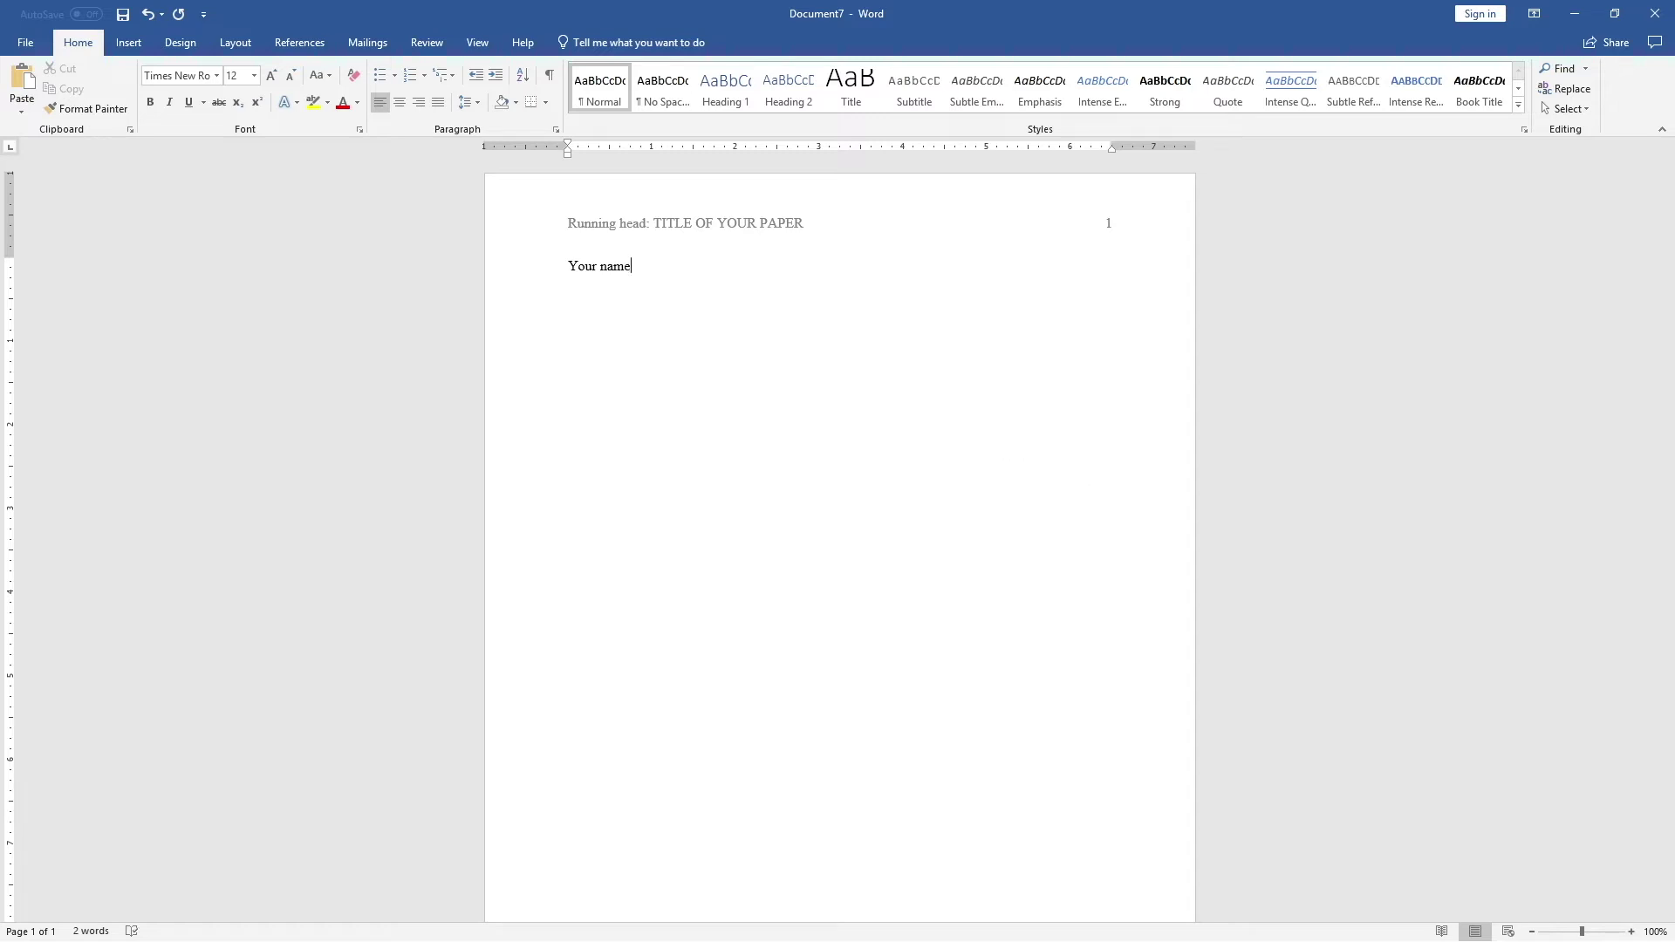
left_click(567, 268)
key("Return")
left_click(572, 271)
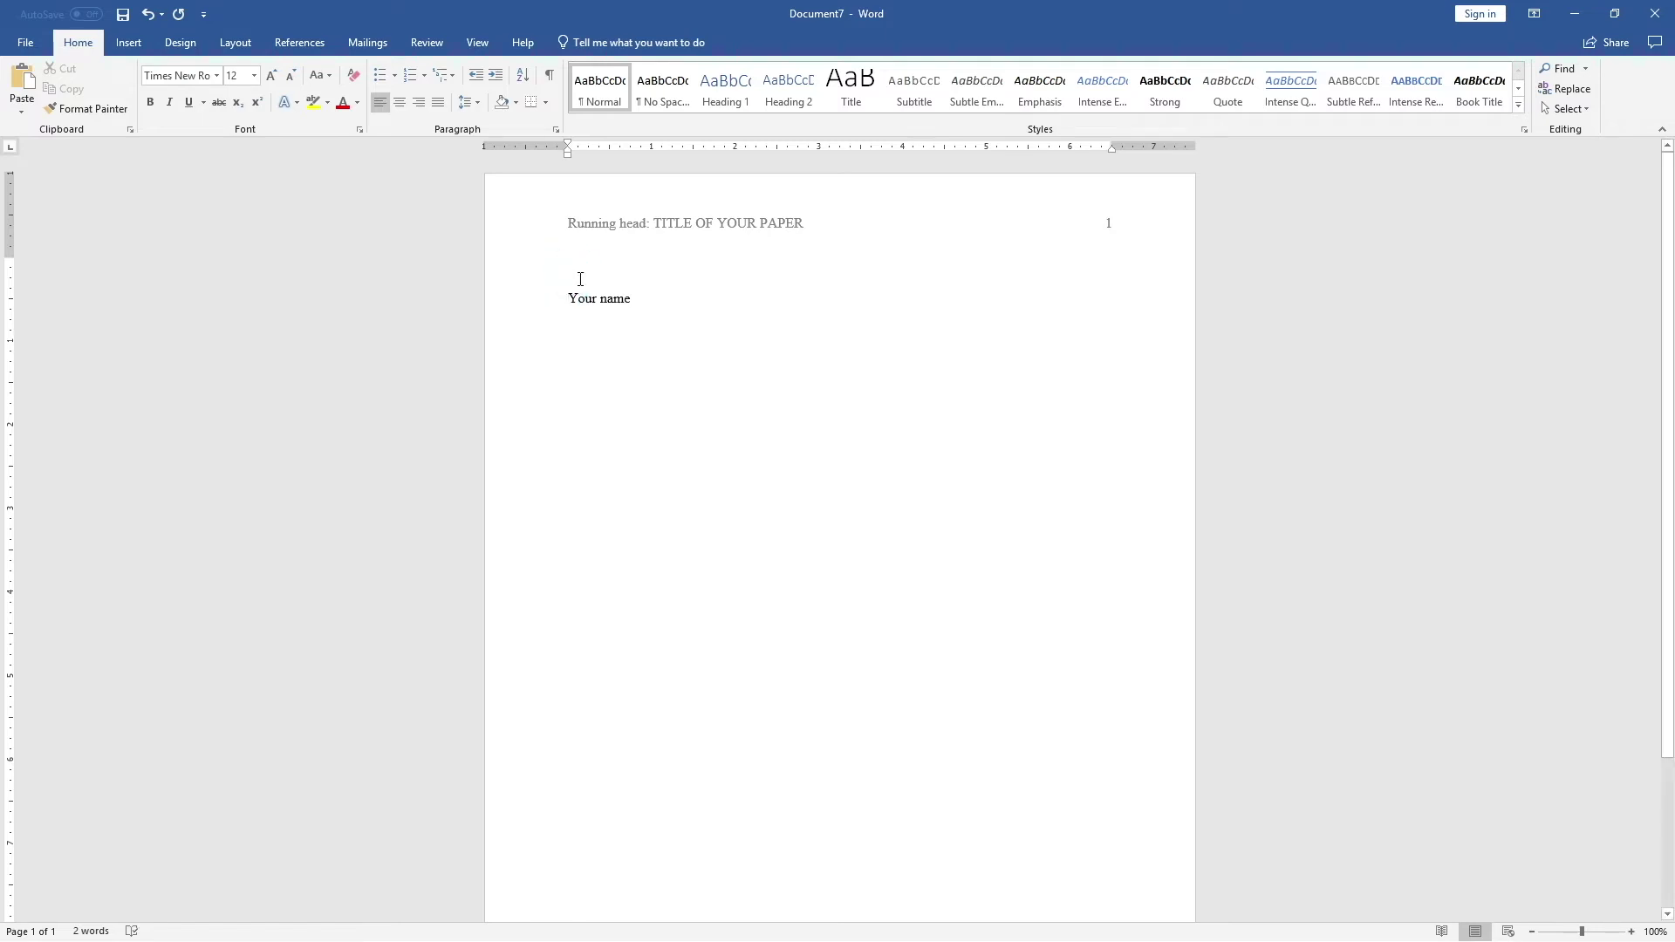
type("Title of Your Paper")
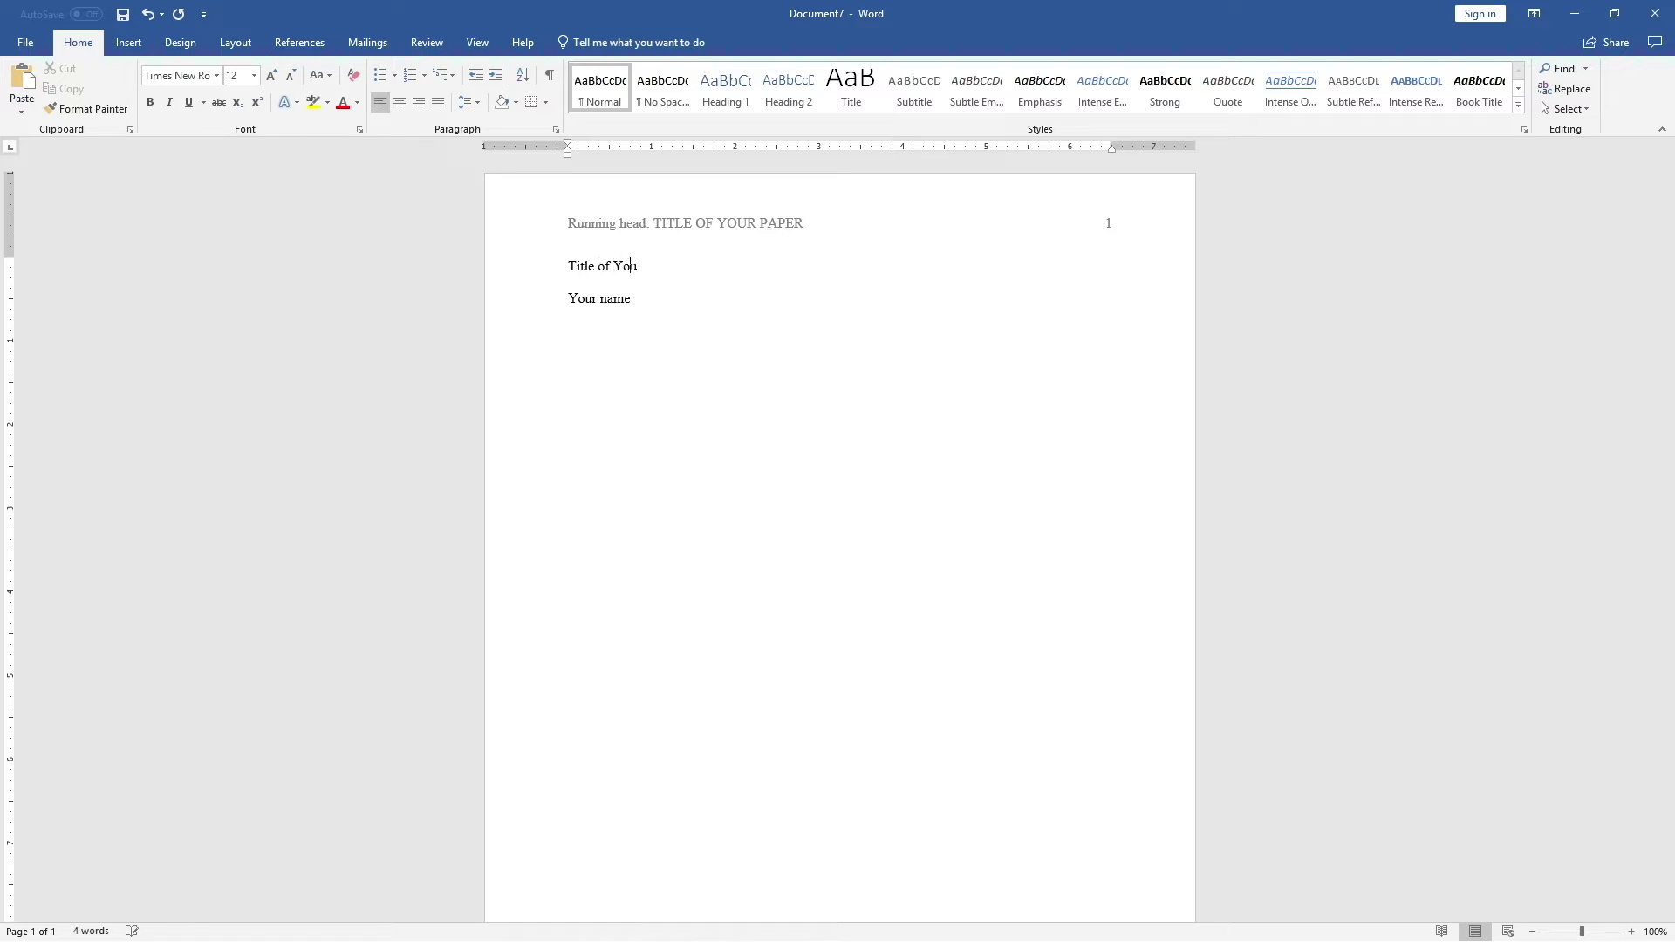
left_click(644, 301)
type("University name")
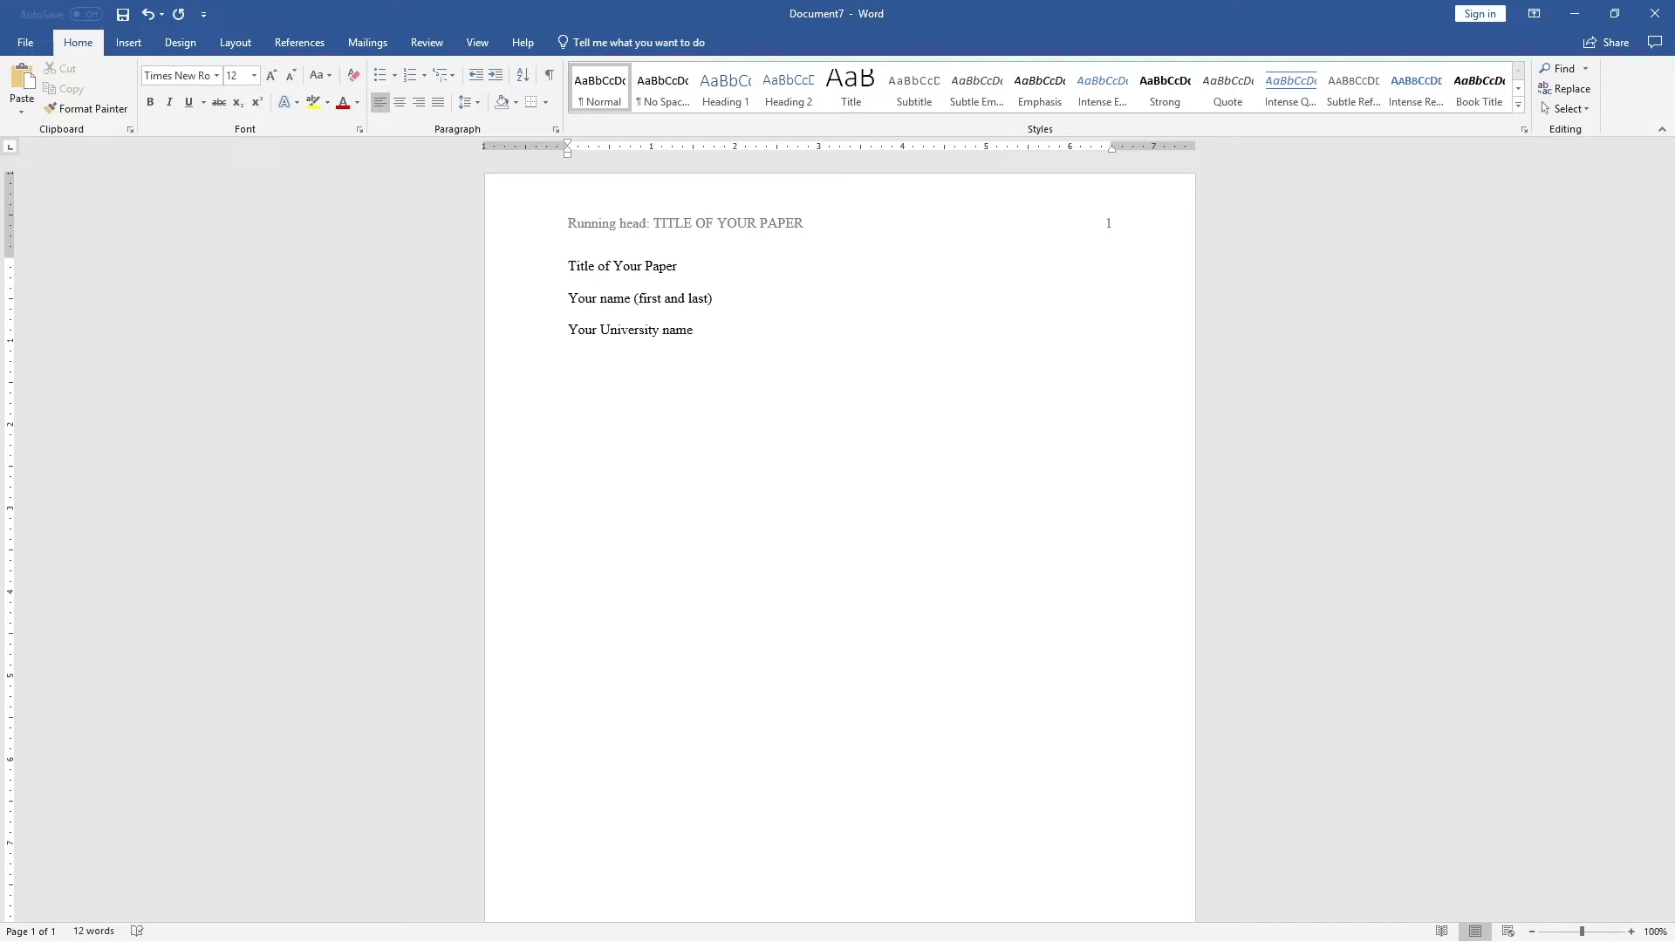
Center the three cover page lines and move them down the page with blank lines above the title.
left_click_drag(701, 330, 503, 224)
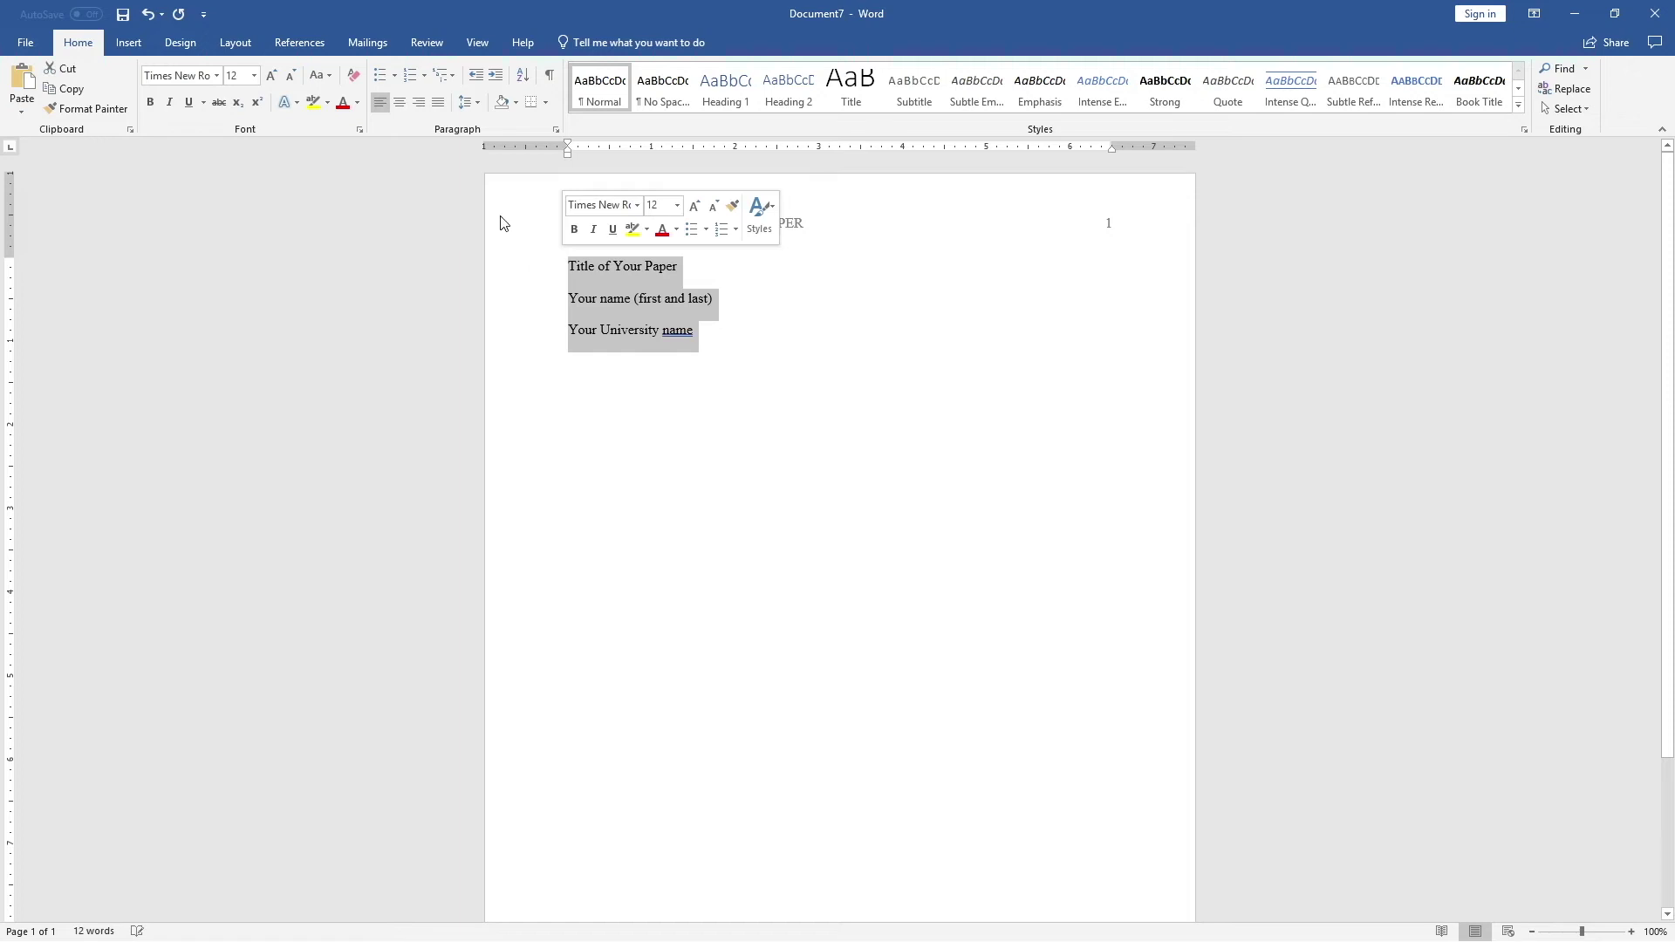
left_click(398, 102)
left_click(774, 268)
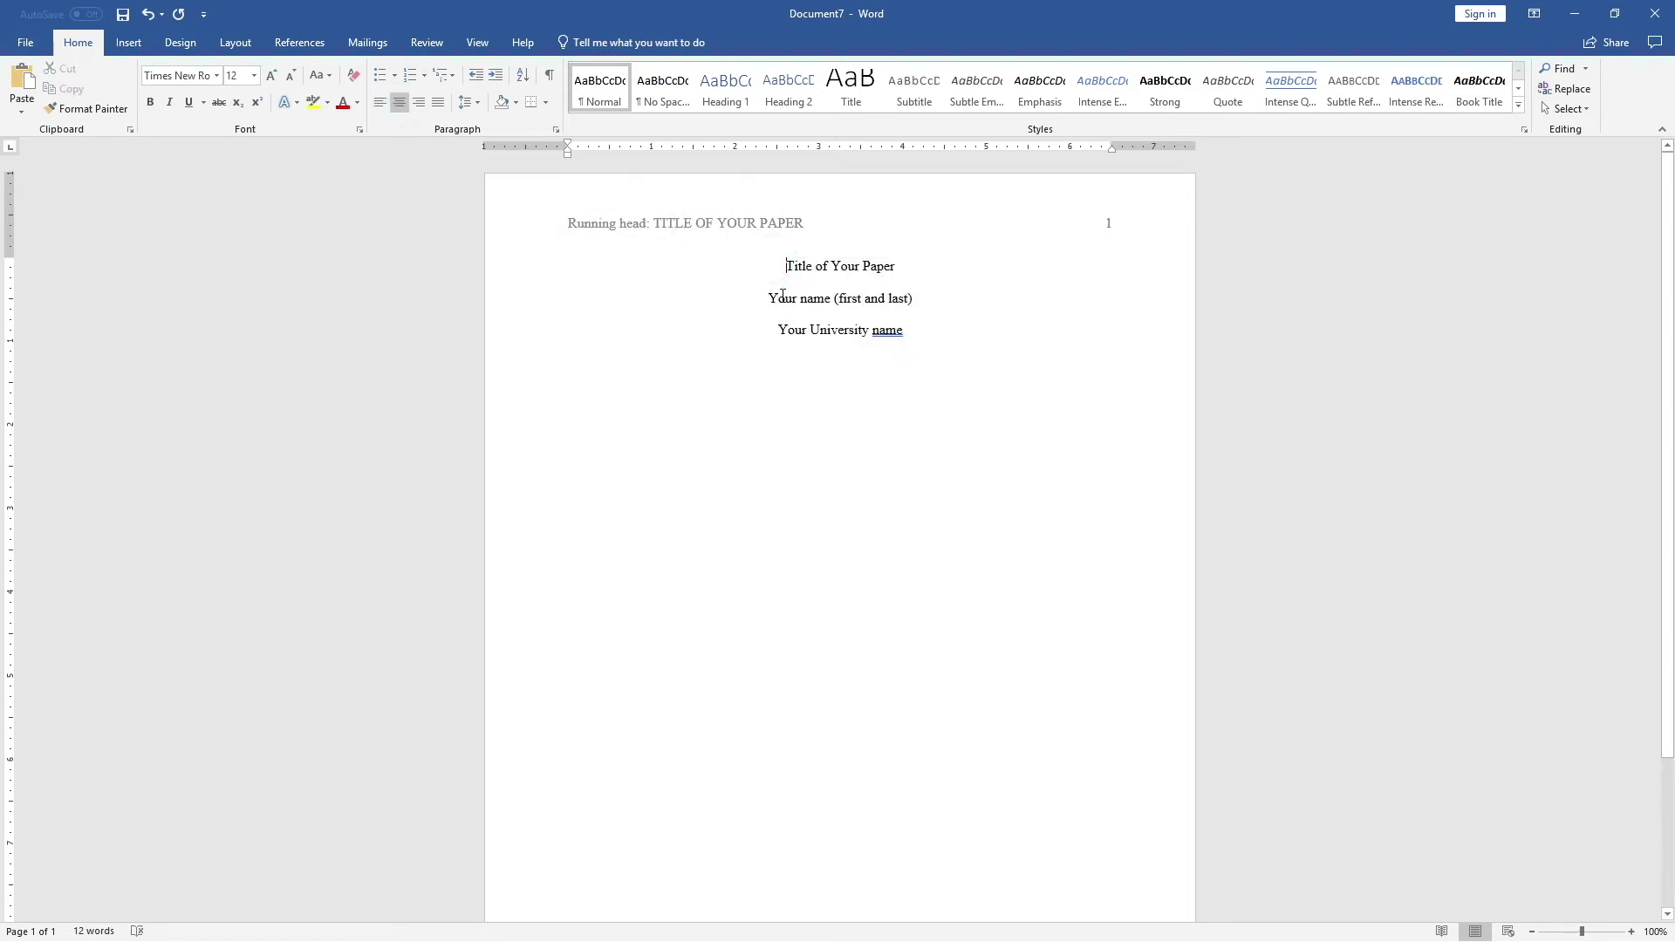
key("Return")
key("Return")
key("Return")
key("Return")
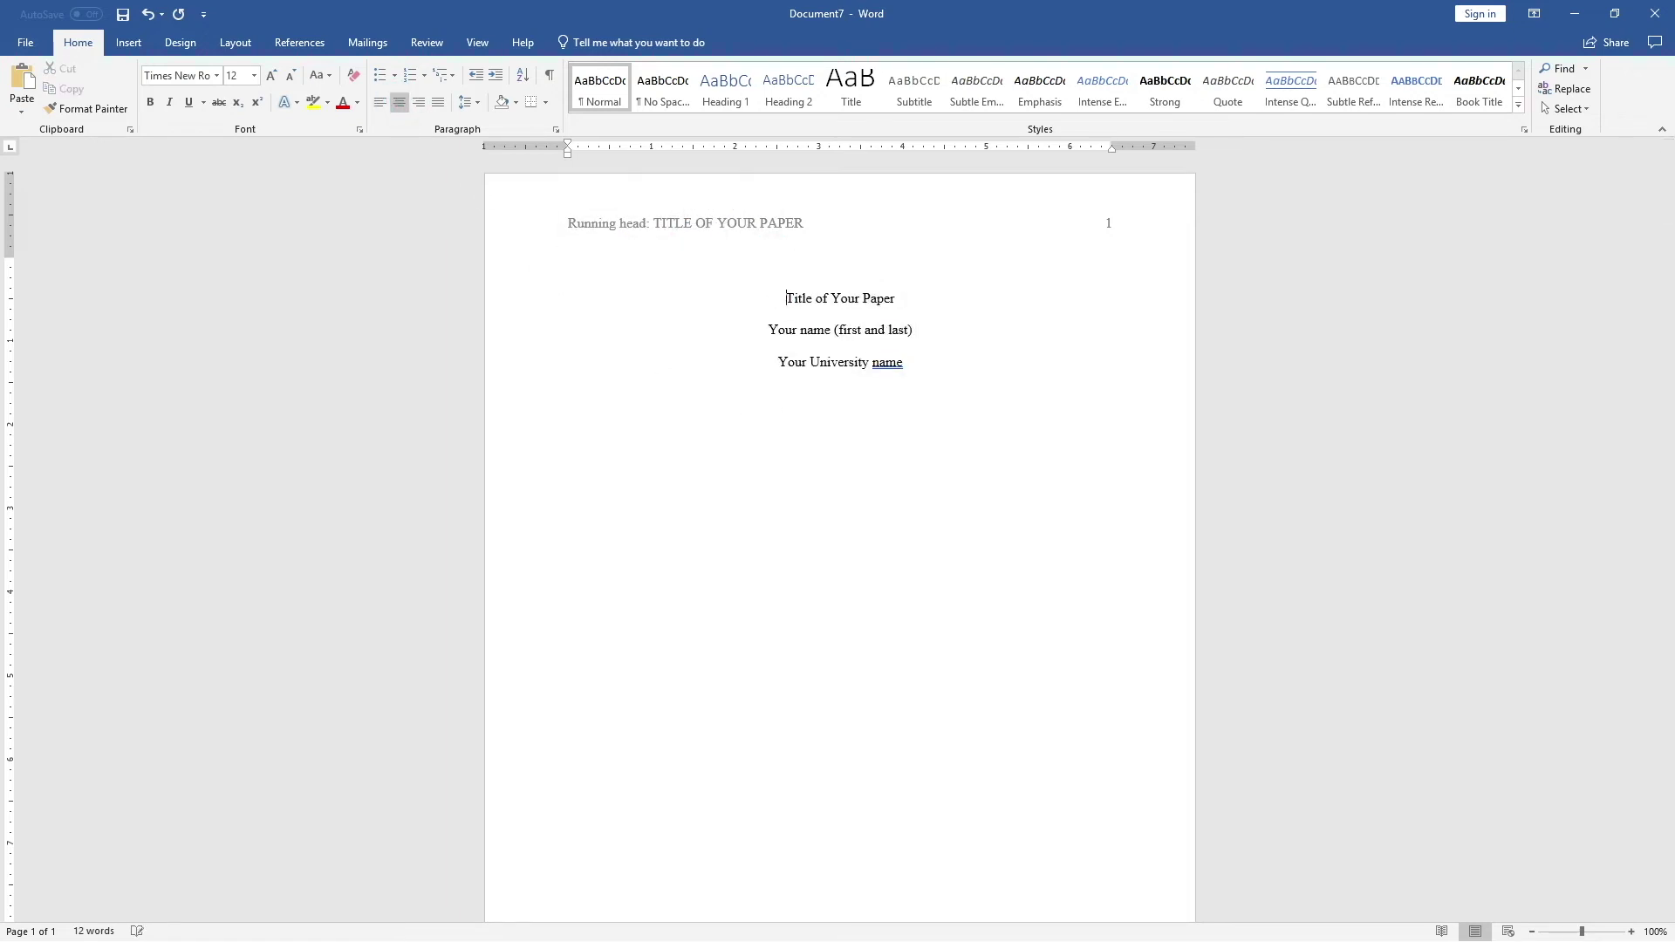
Start a second page with a page break below the university name line.
left_click(958, 443)
scroll(979, 536, "down", 3)
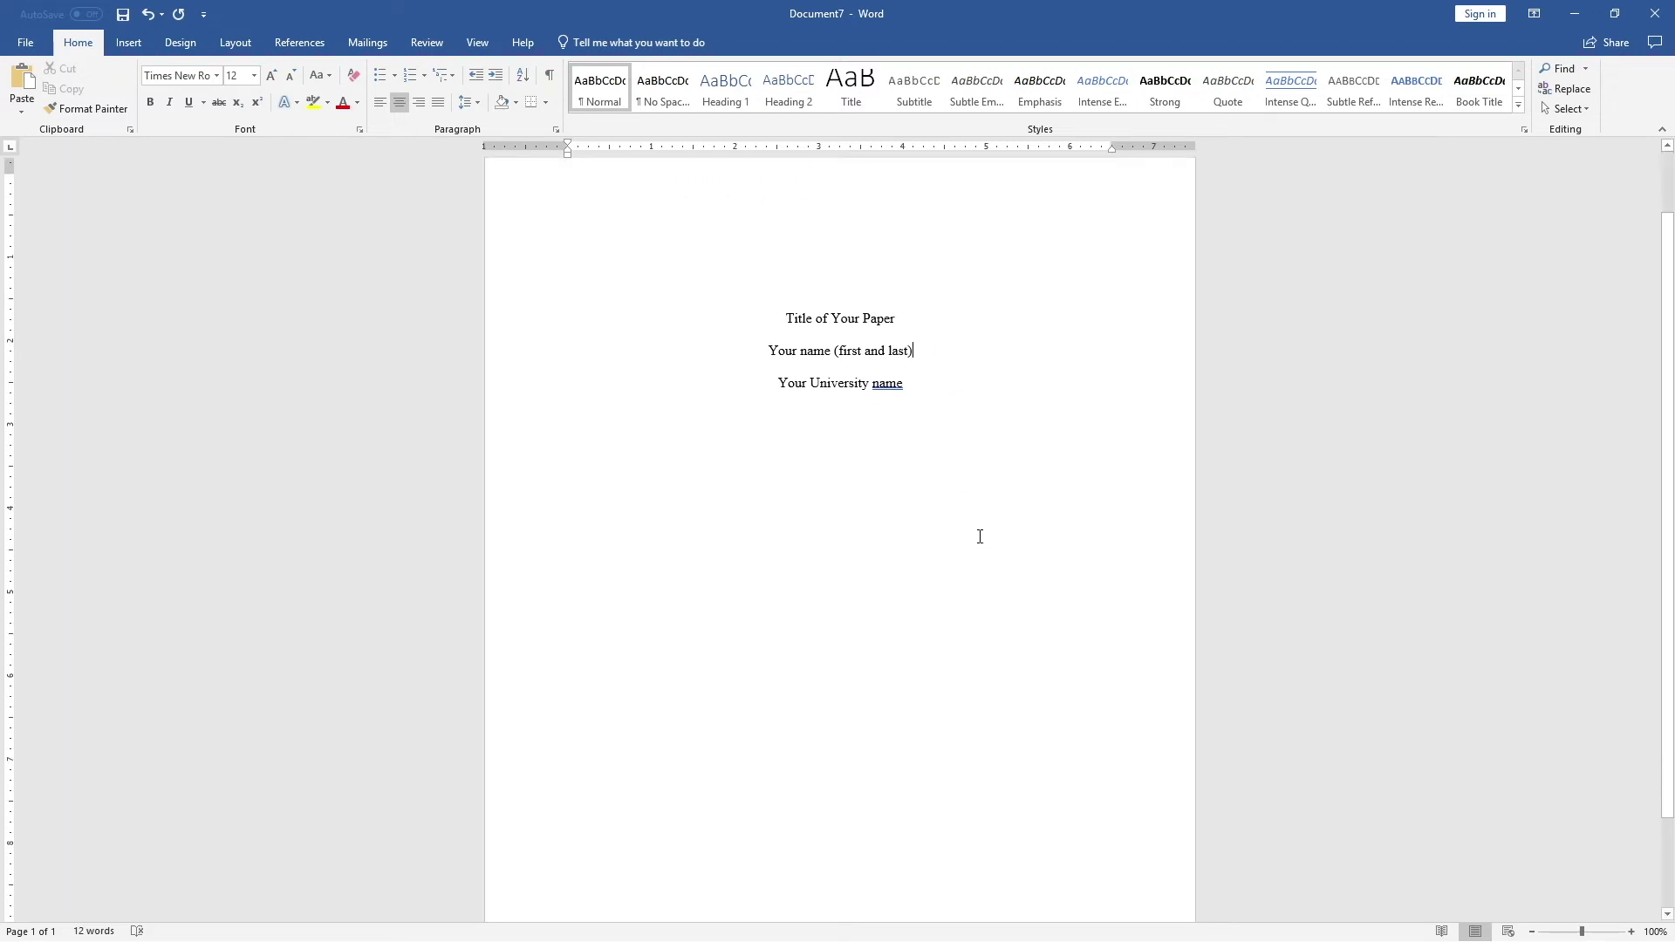
left_click(963, 471)
key("ctrl+z")
key("Return")
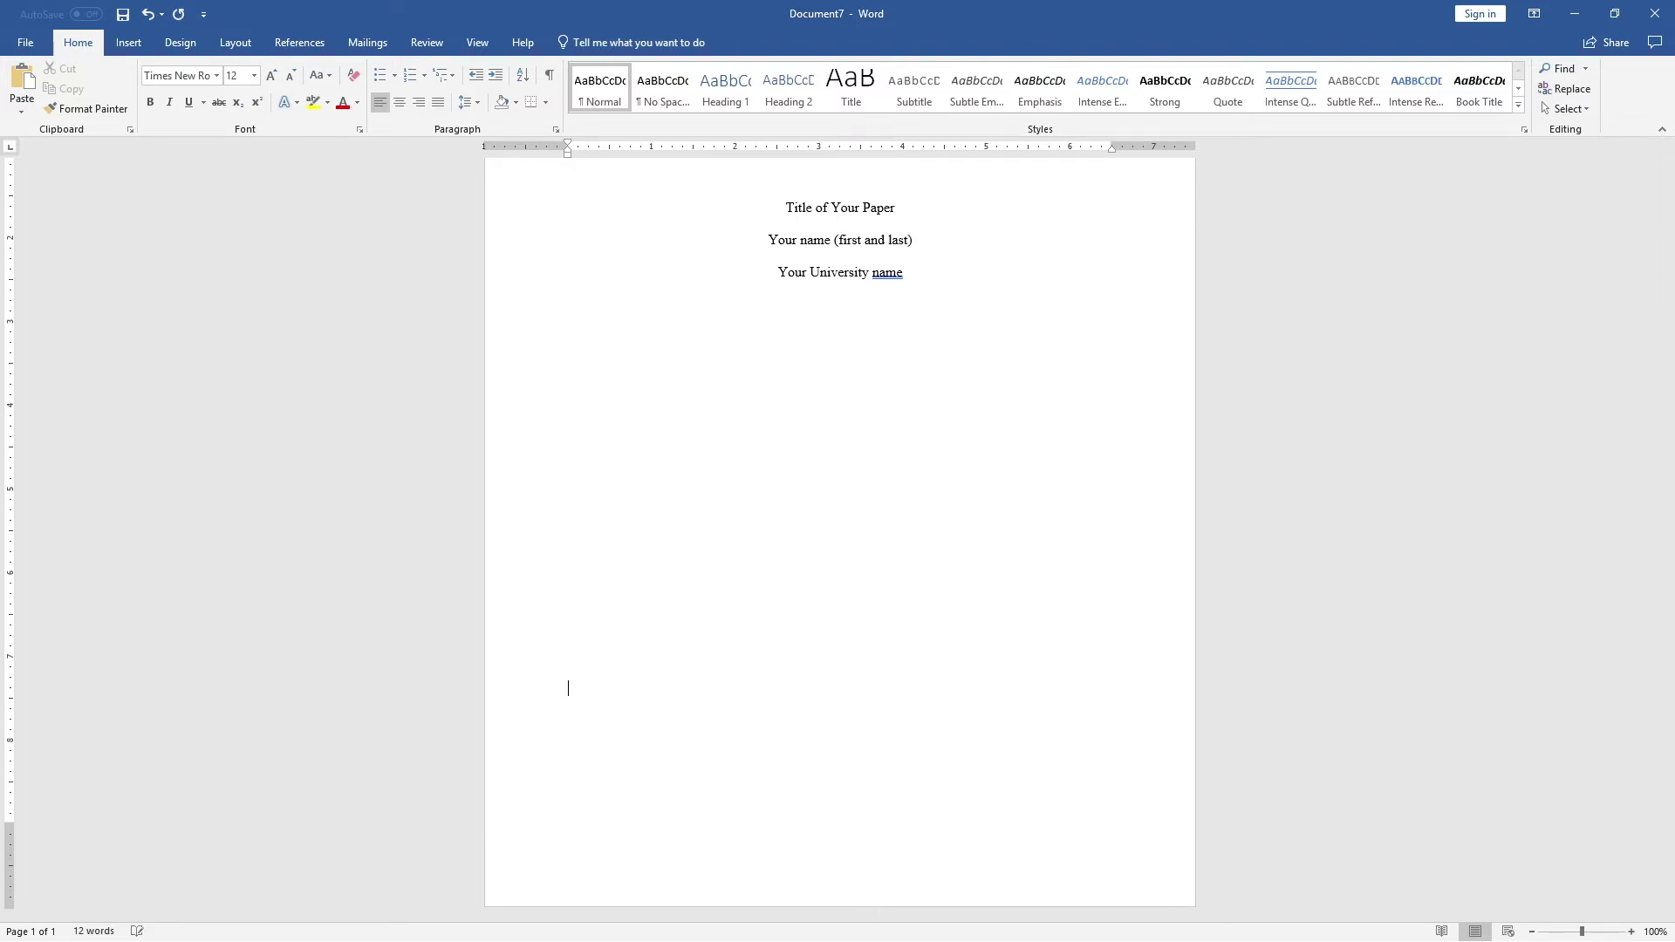
key("ctrl+Return")
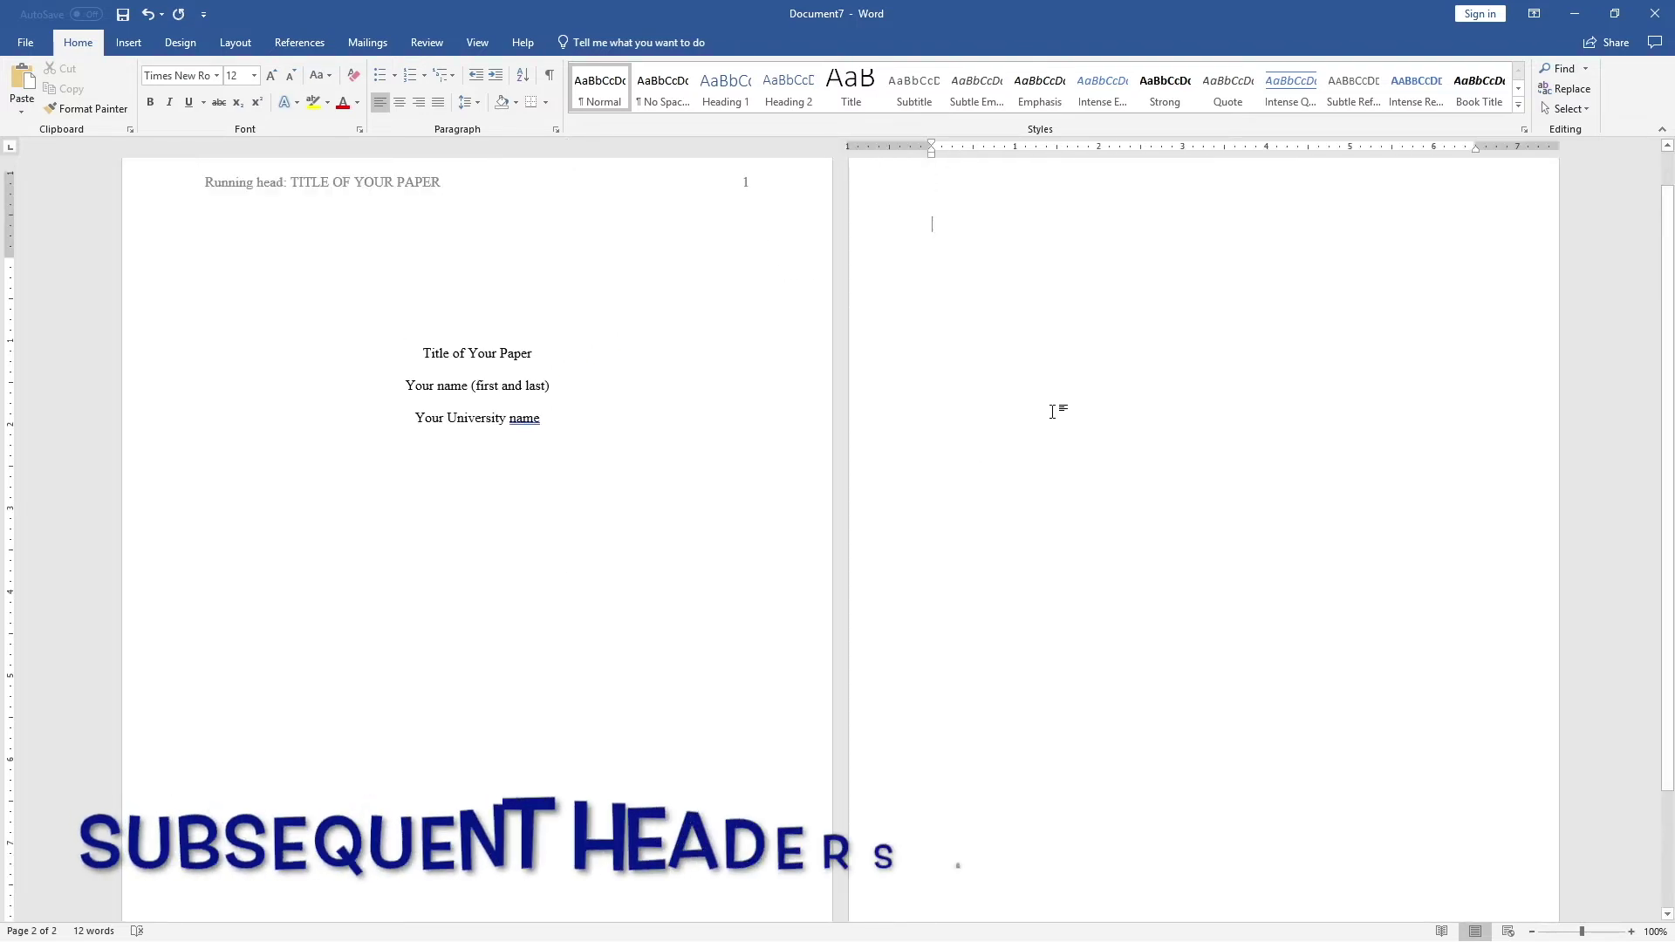
Insert a Plain Number 3 page number at the top of the page in the second page's header.
double_click(1018, 210)
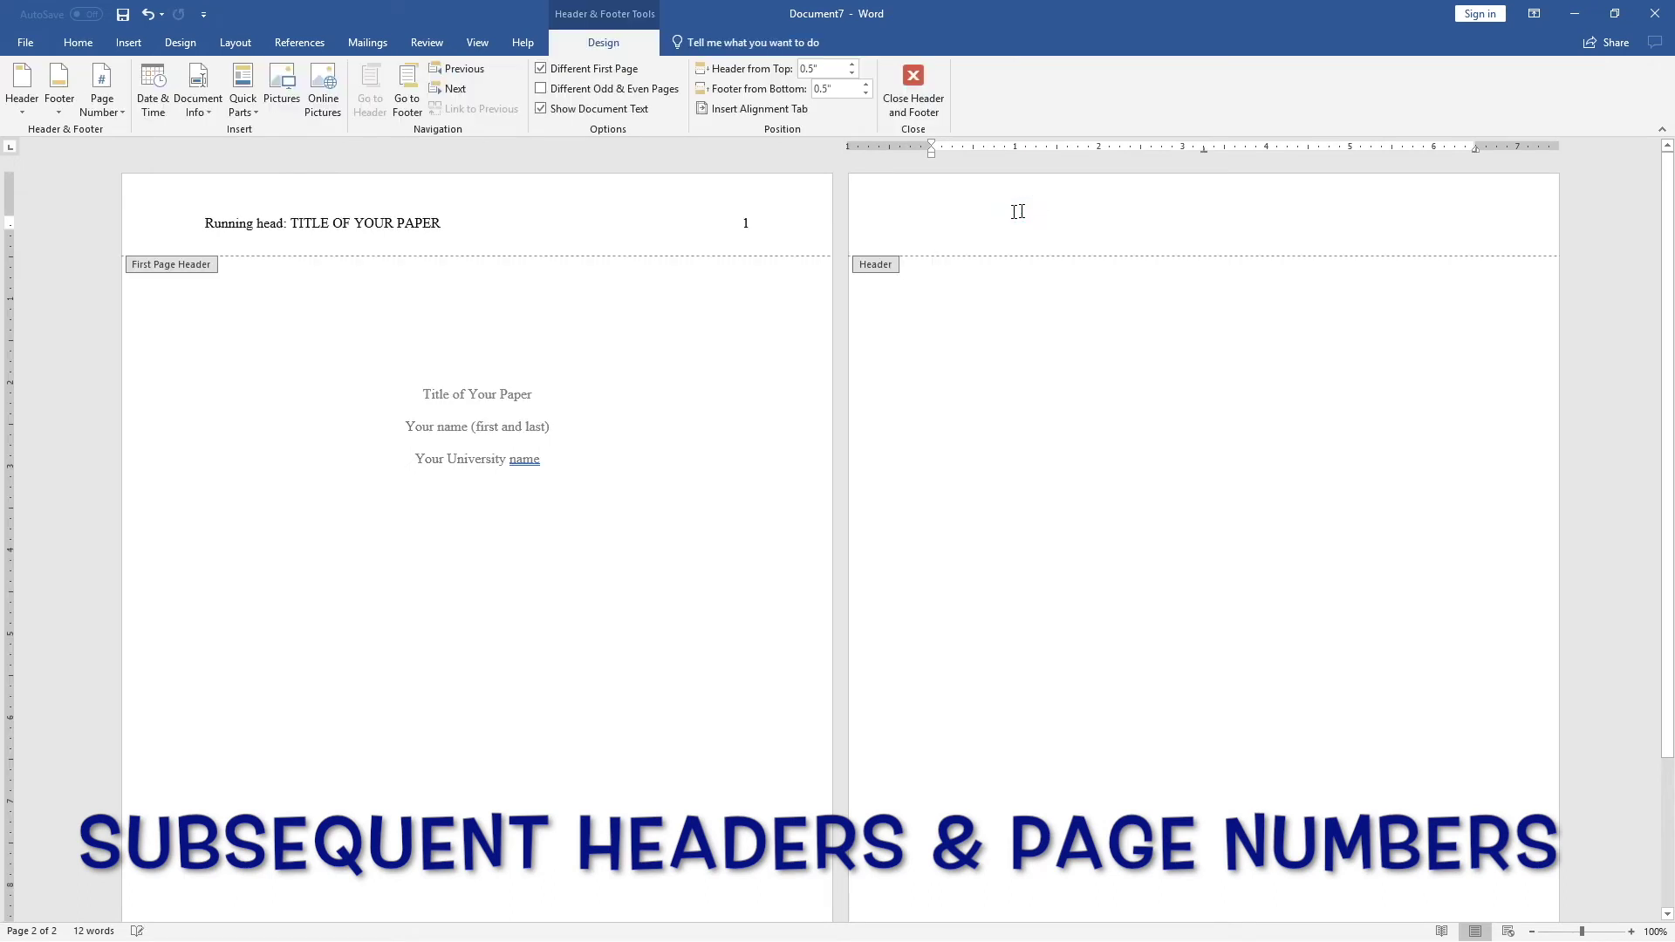
left_click(102, 92)
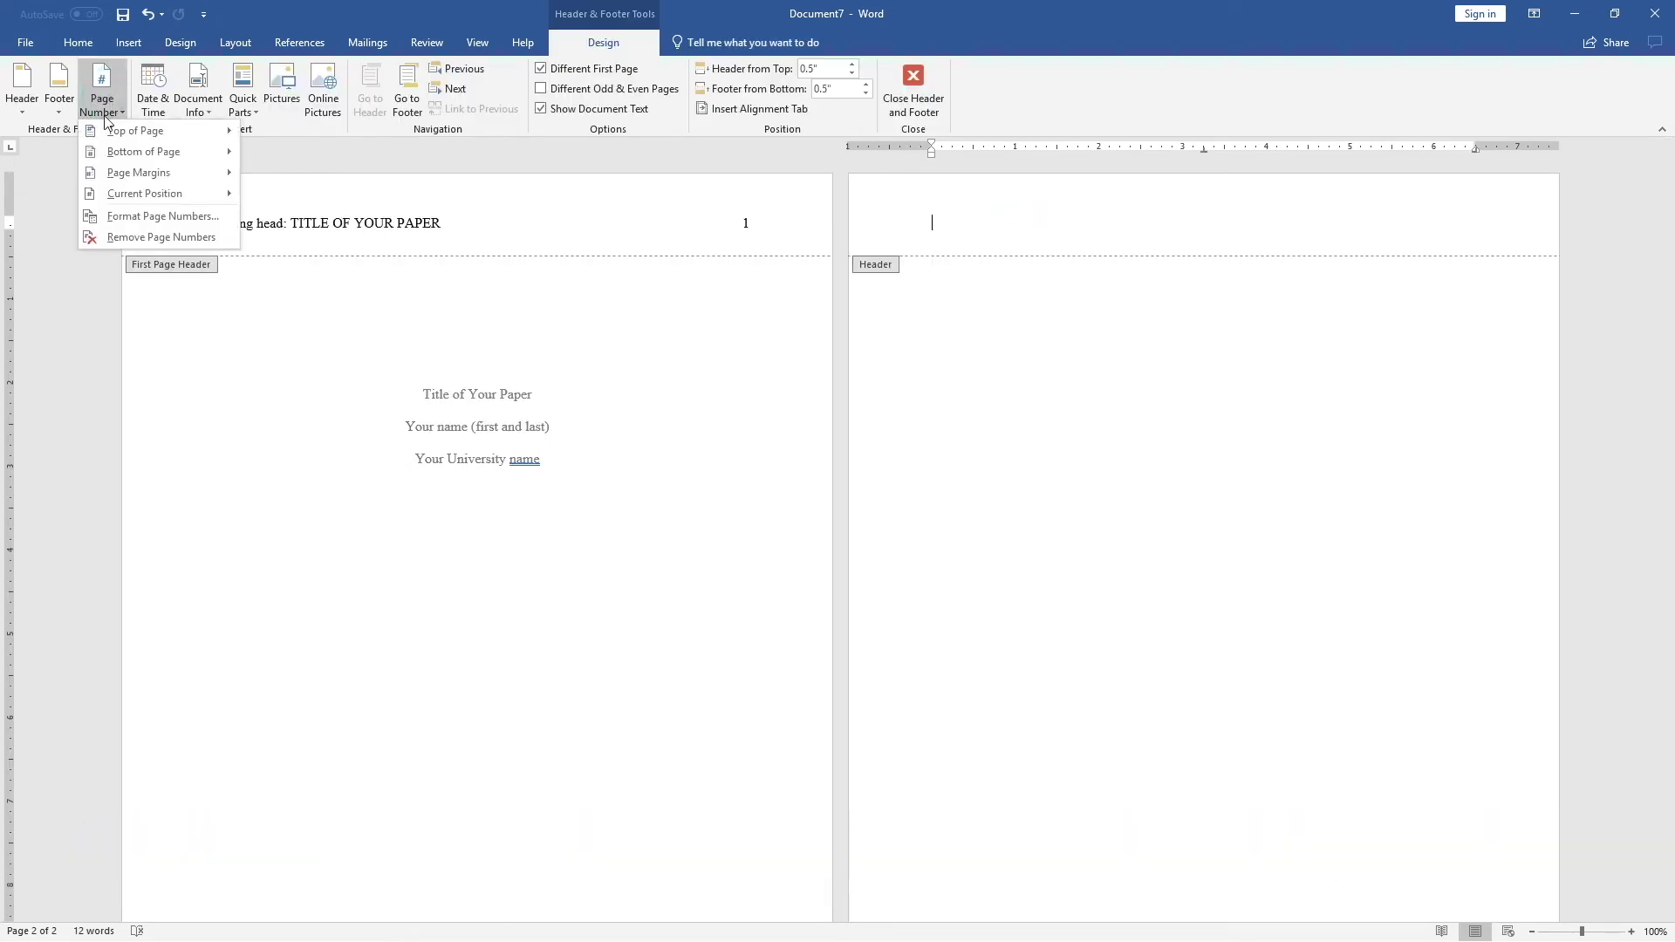
mouse_move(139, 133)
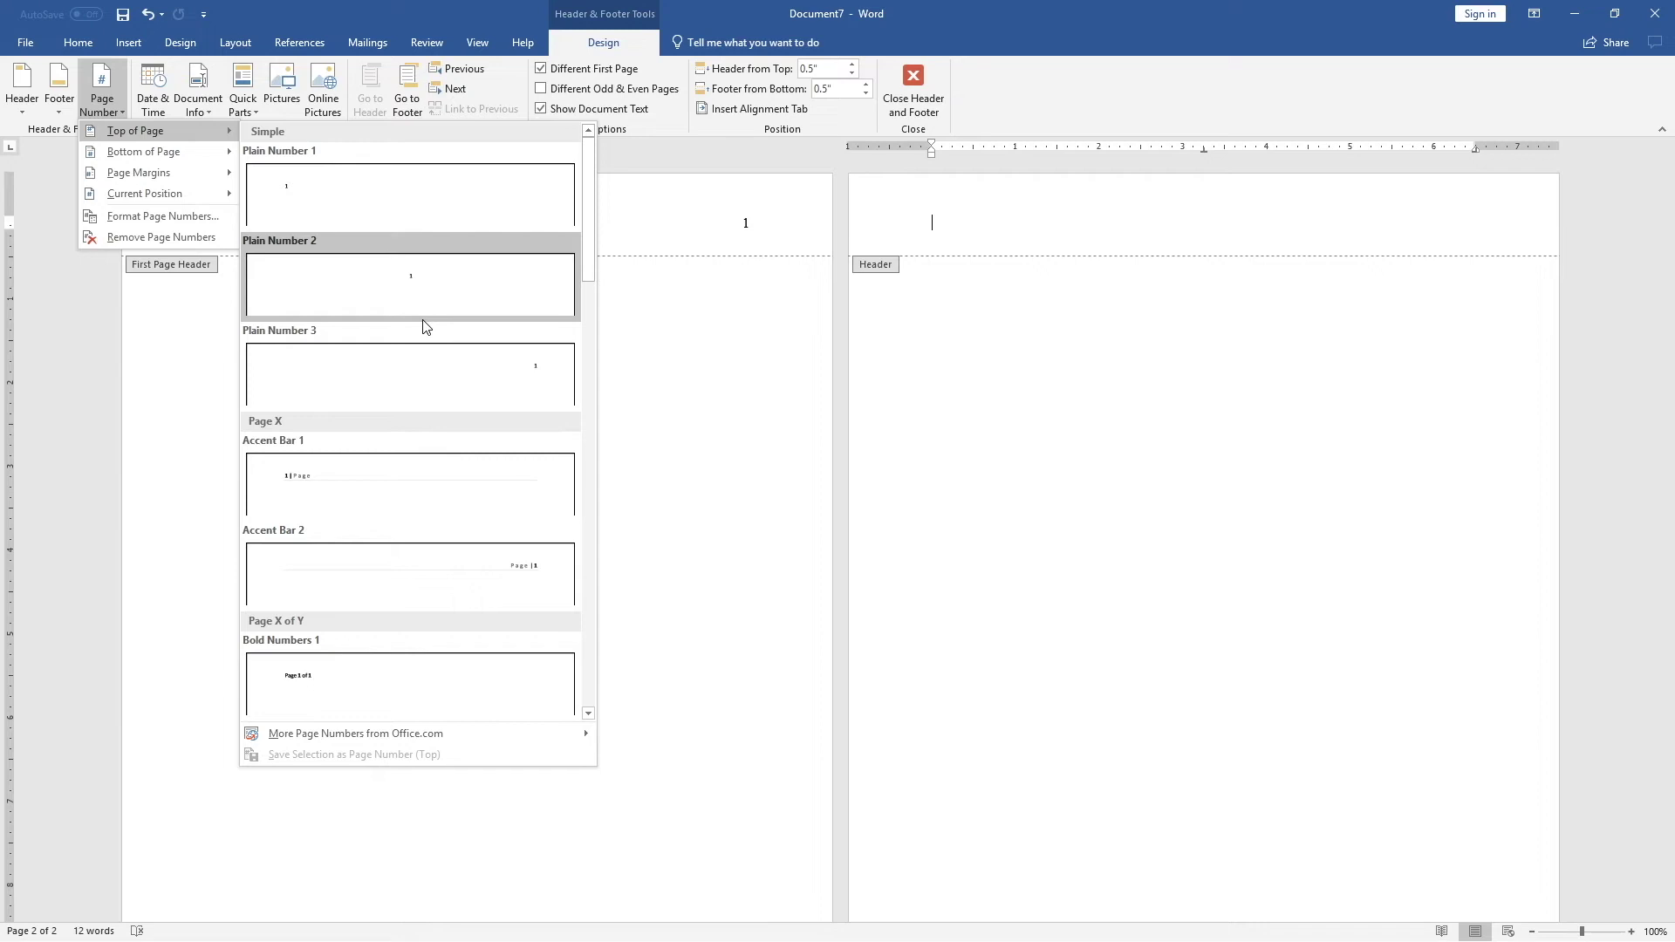
left_click(443, 371)
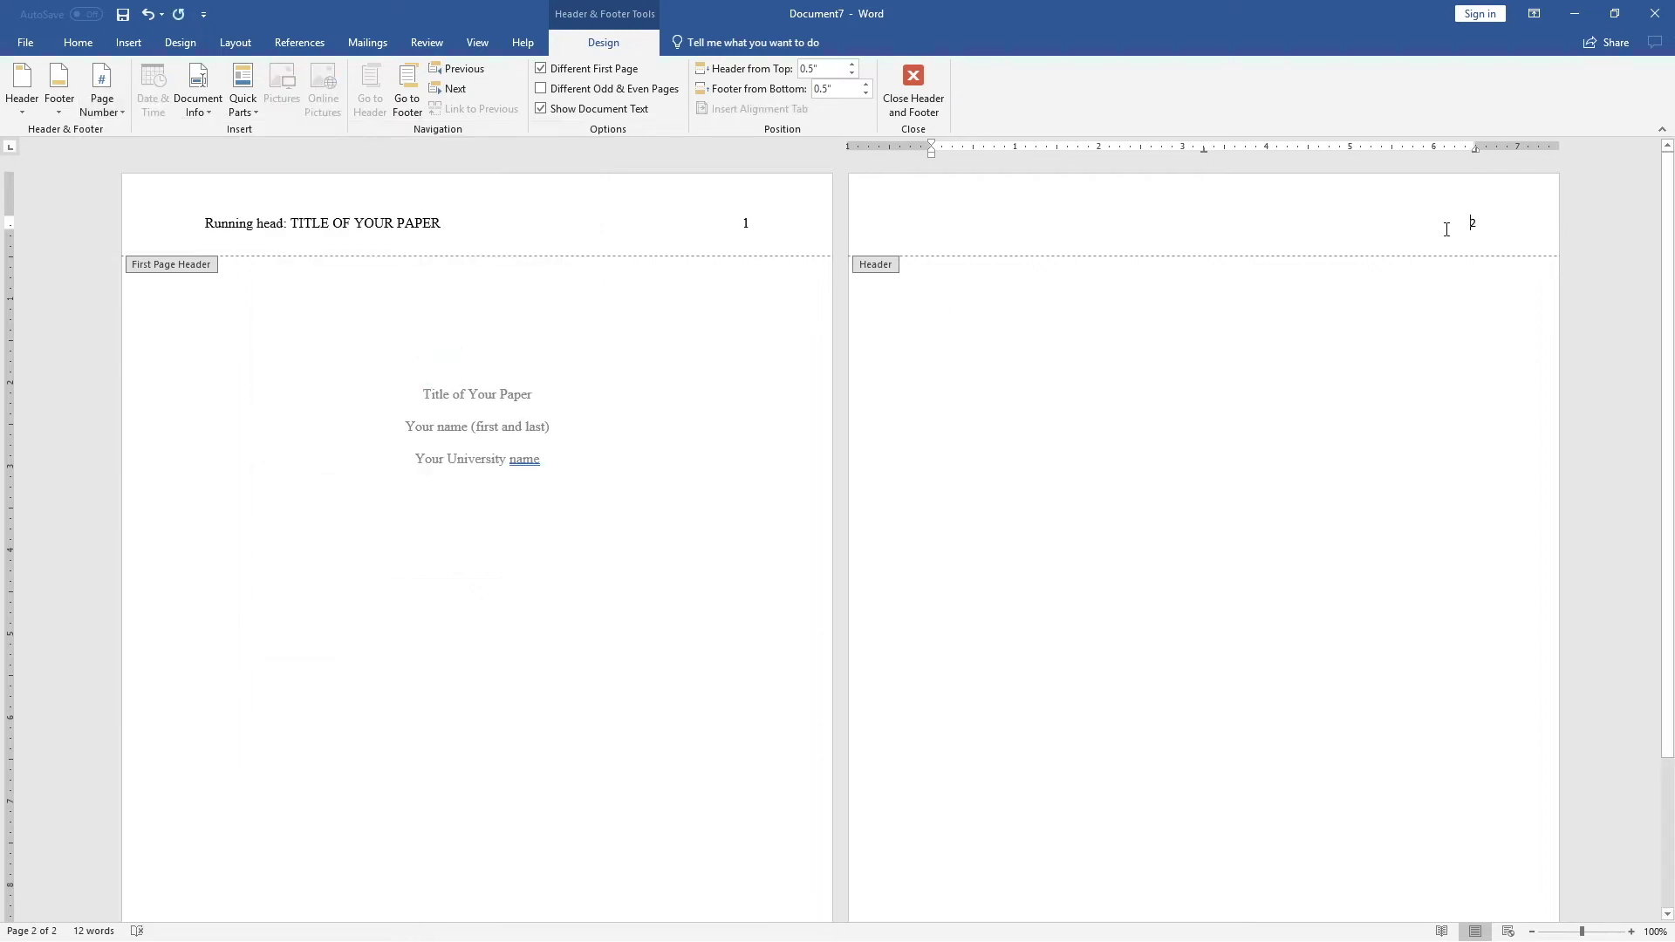
Add the running head "TITLE OF YOUR PAPER" to the second page's header, left-aligned and separated from the page number by a tab.
left_click(1446, 229)
type("TITLE OF YOUR")
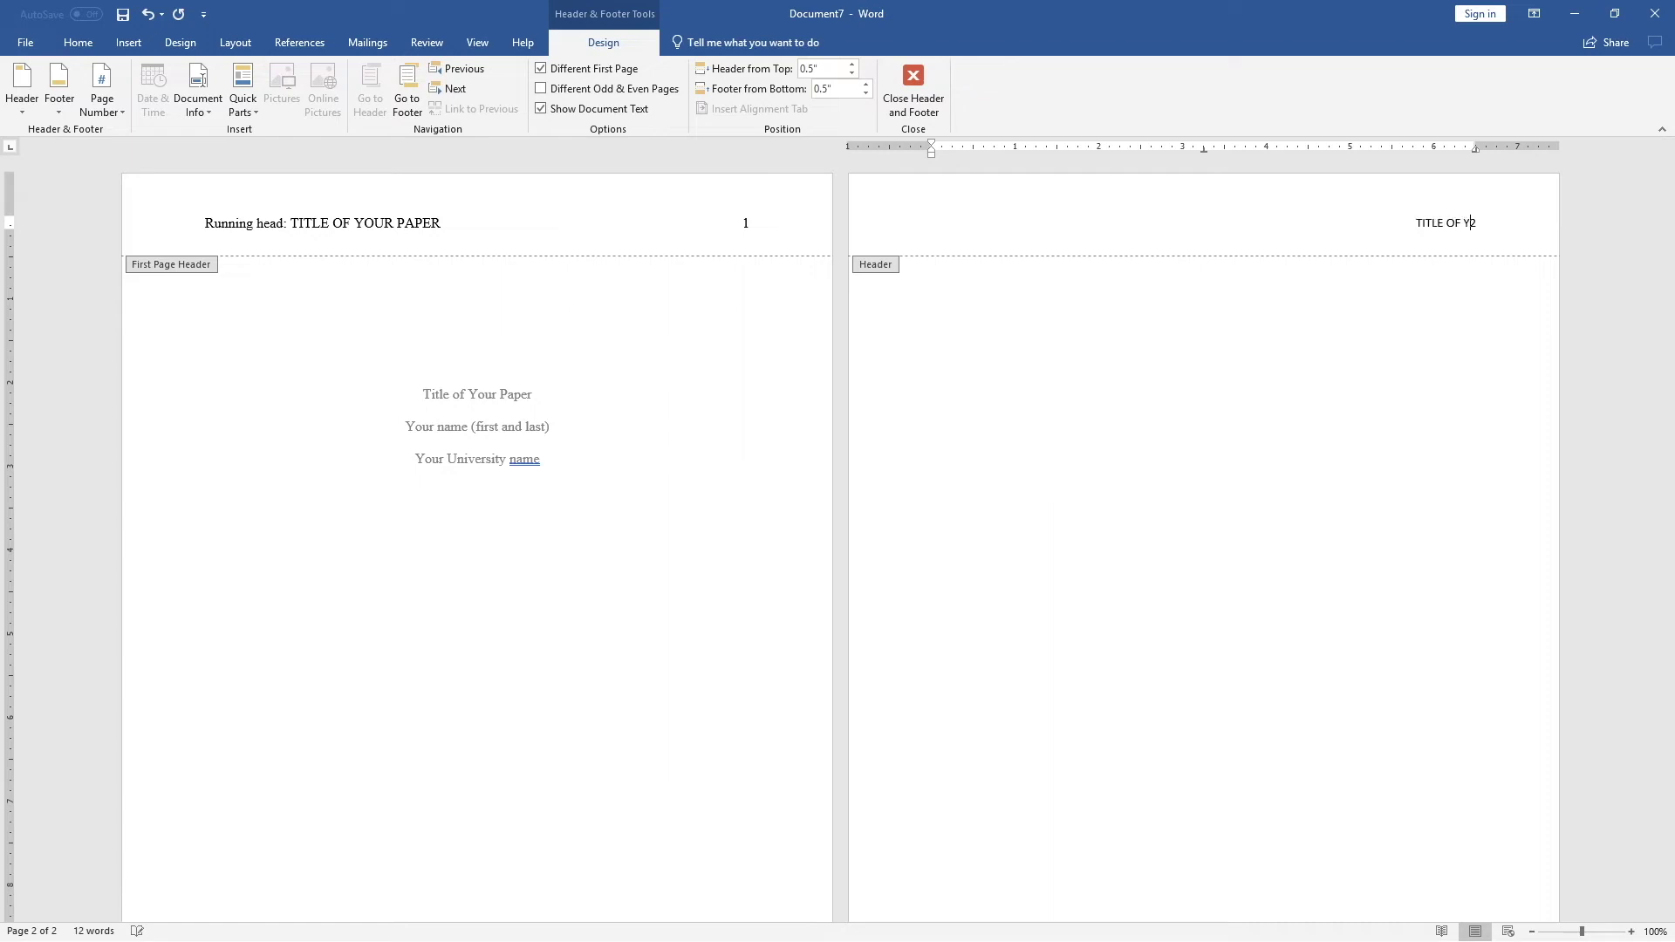
type(" PAPER")
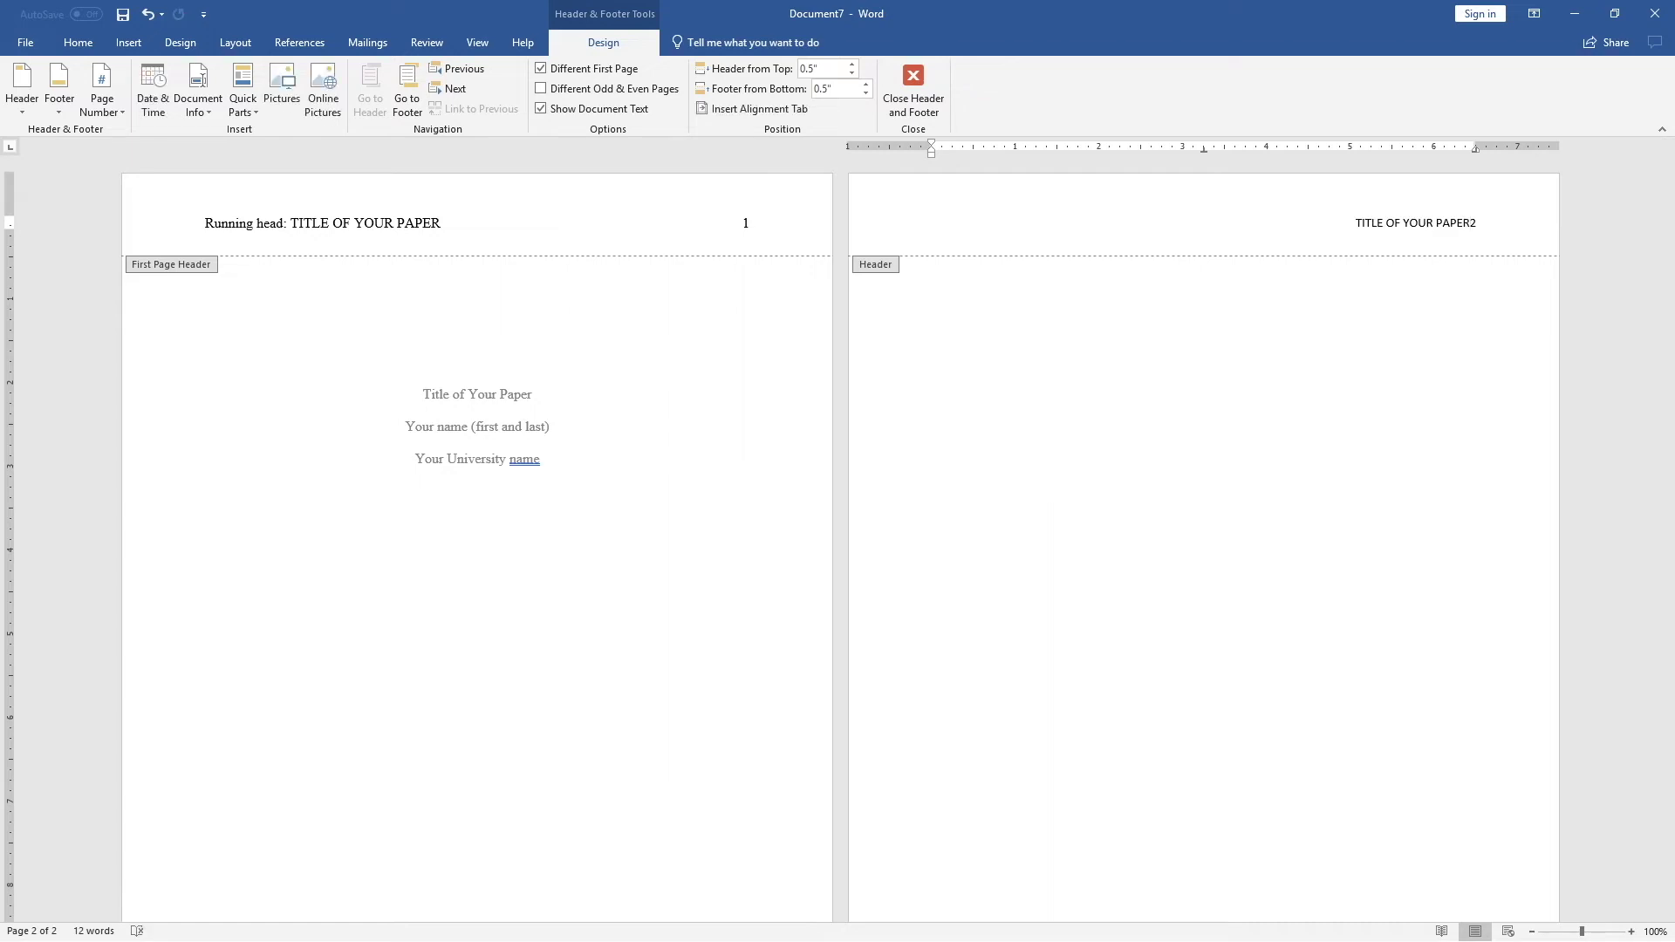
key("Tab")
key("ctrl+l")
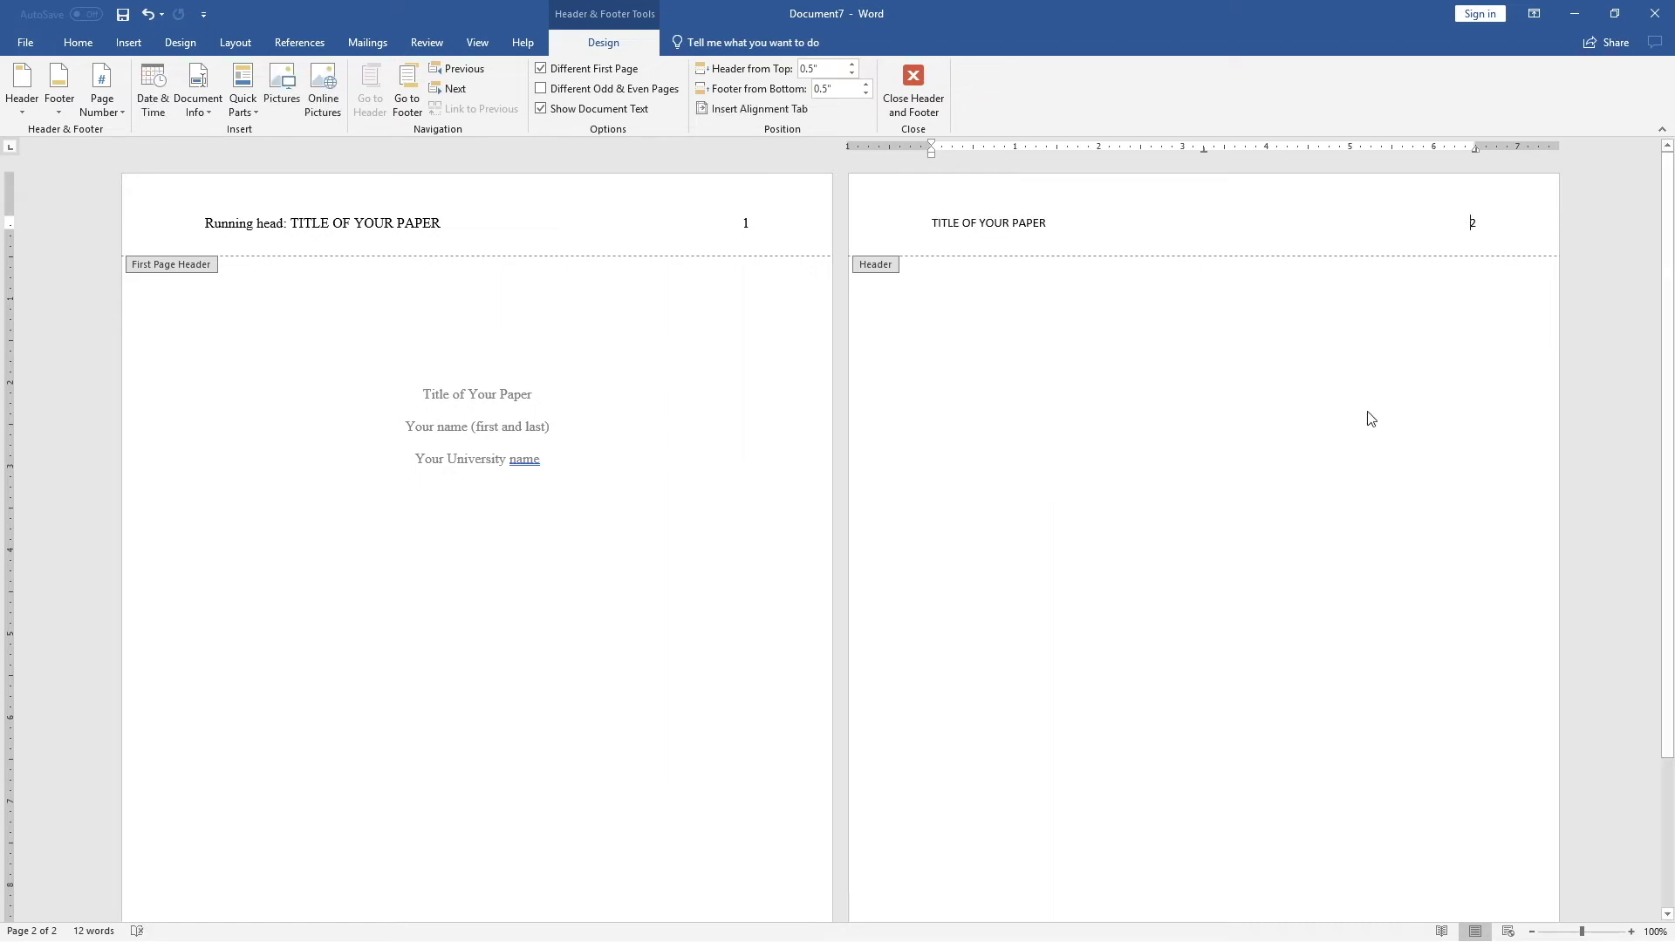
Leave the header and enter "Title of Your Paper" as a centered body title on the second page.
double_click(1272, 293)
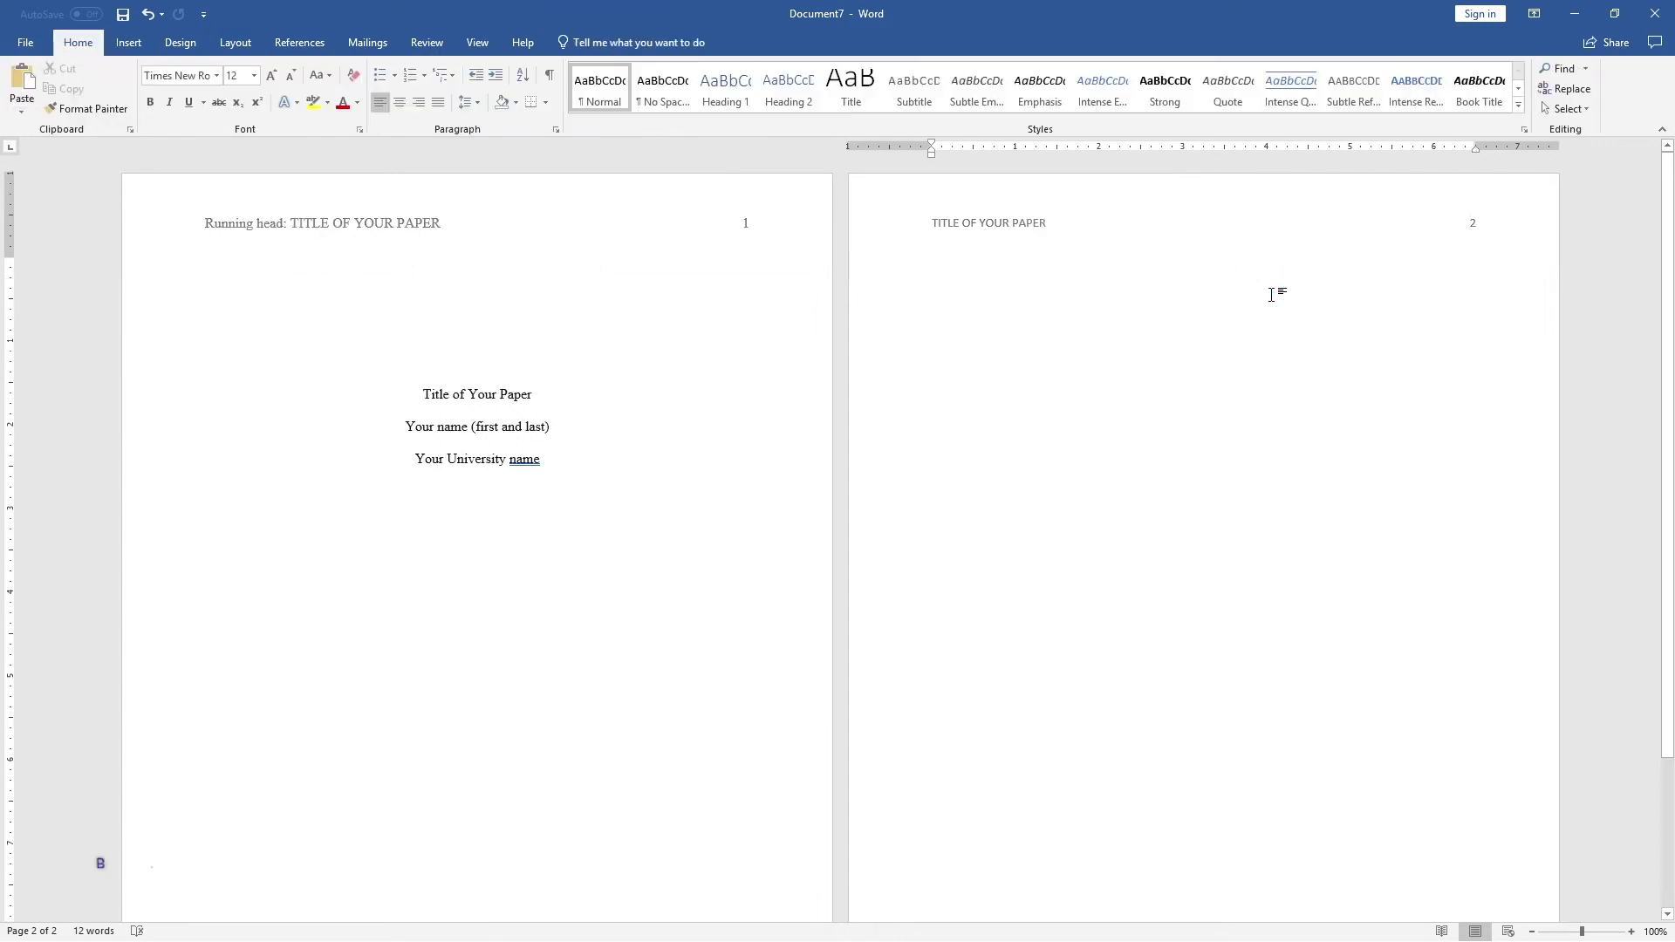
type("Title ")
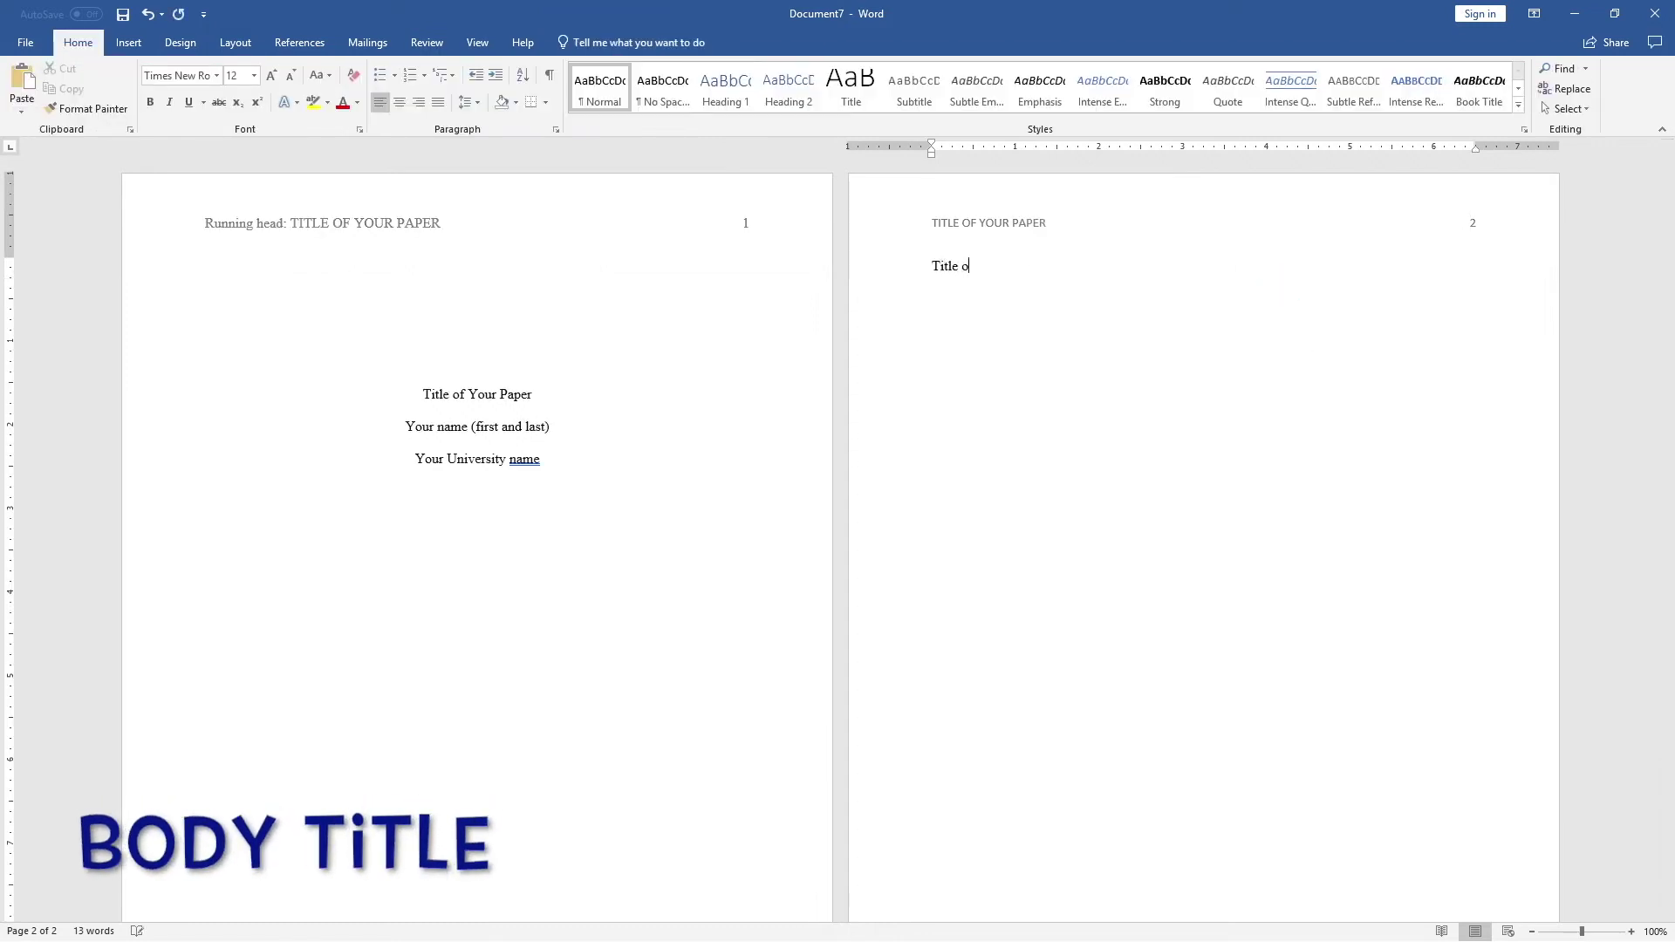
type("of Your Paper")
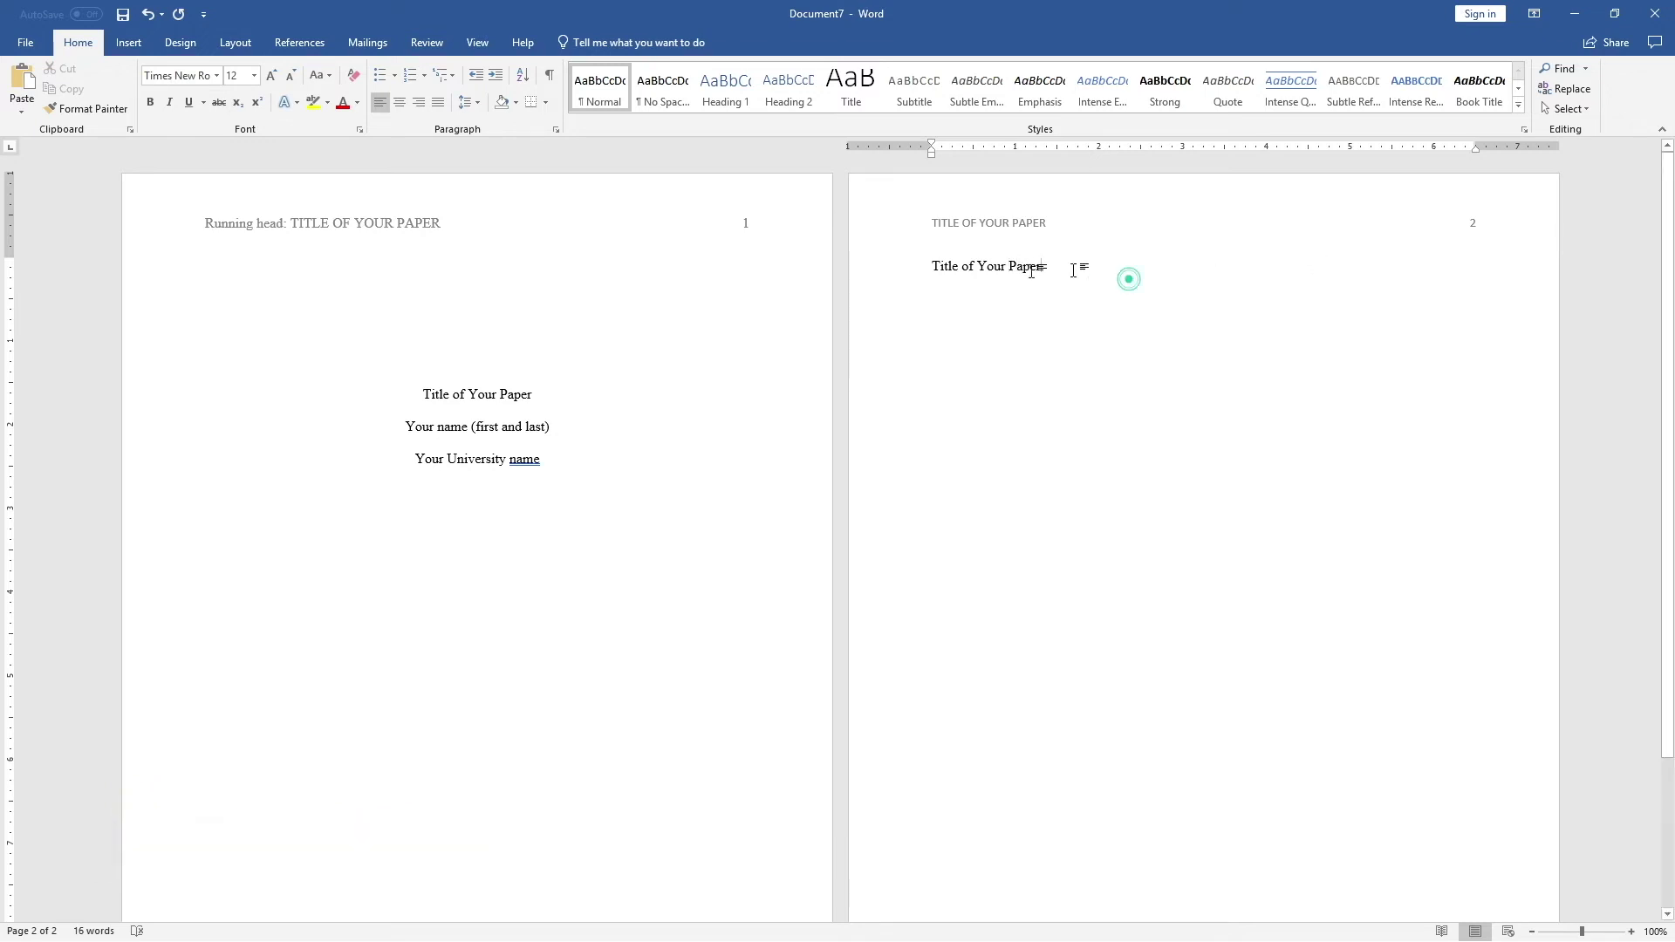
left_click_drag(1076, 273, 932, 269)
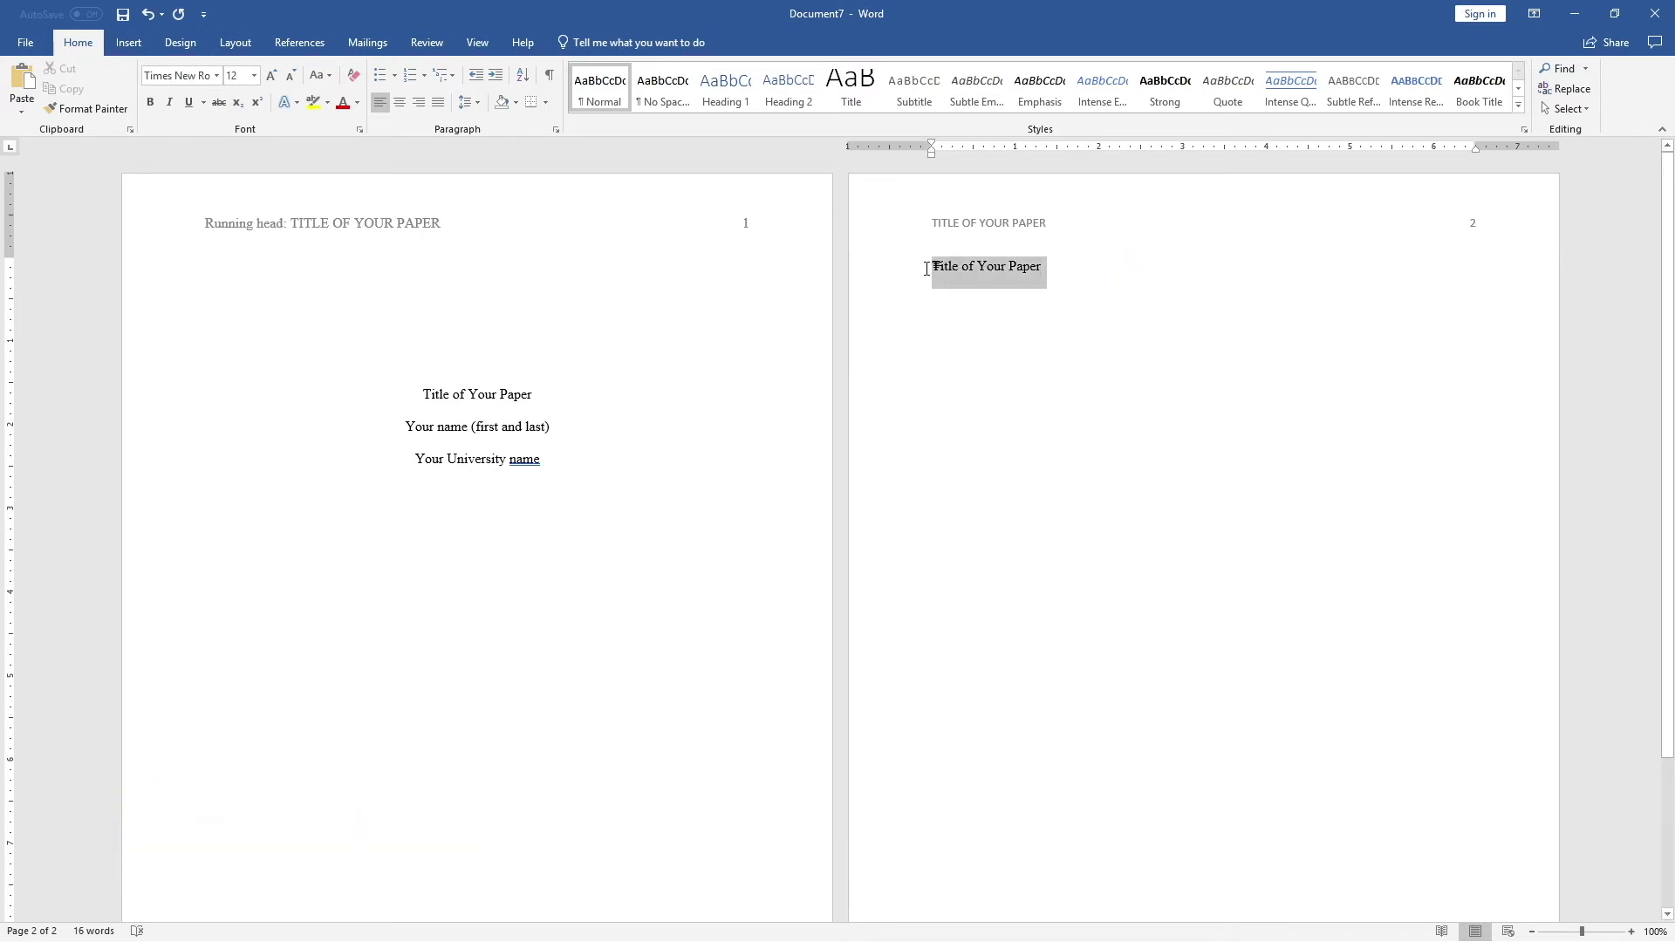
left_click(400, 103)
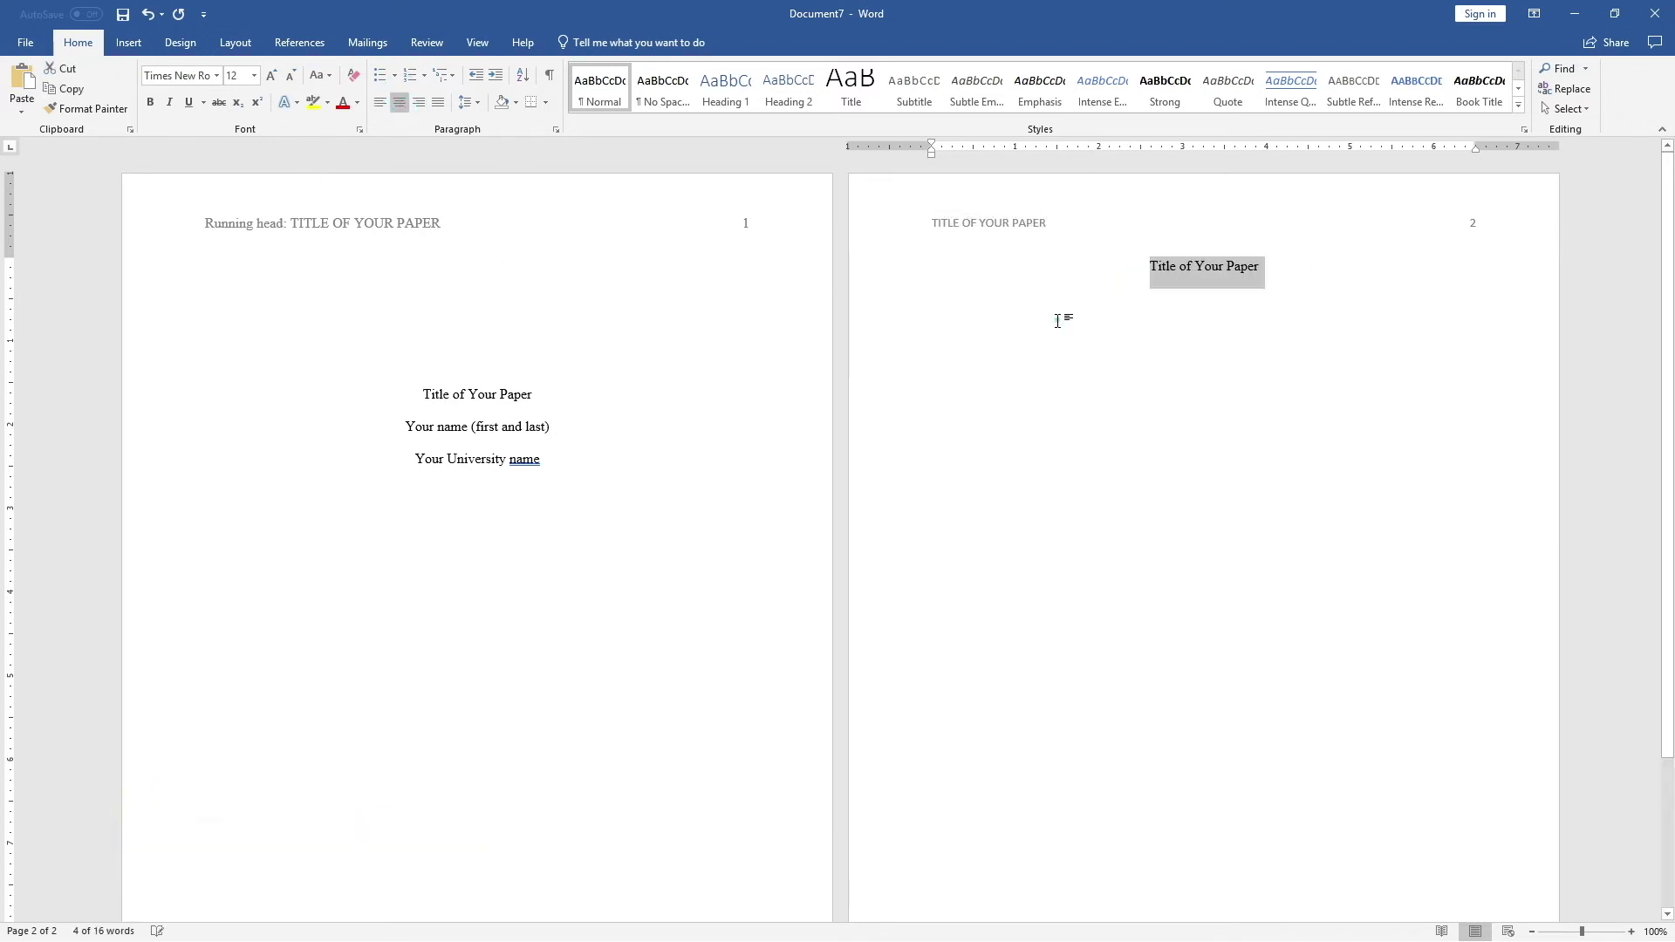
Format the second page's running head and page number in Times New Roman, size 12, and return to the body text.
double_click(1007, 225)
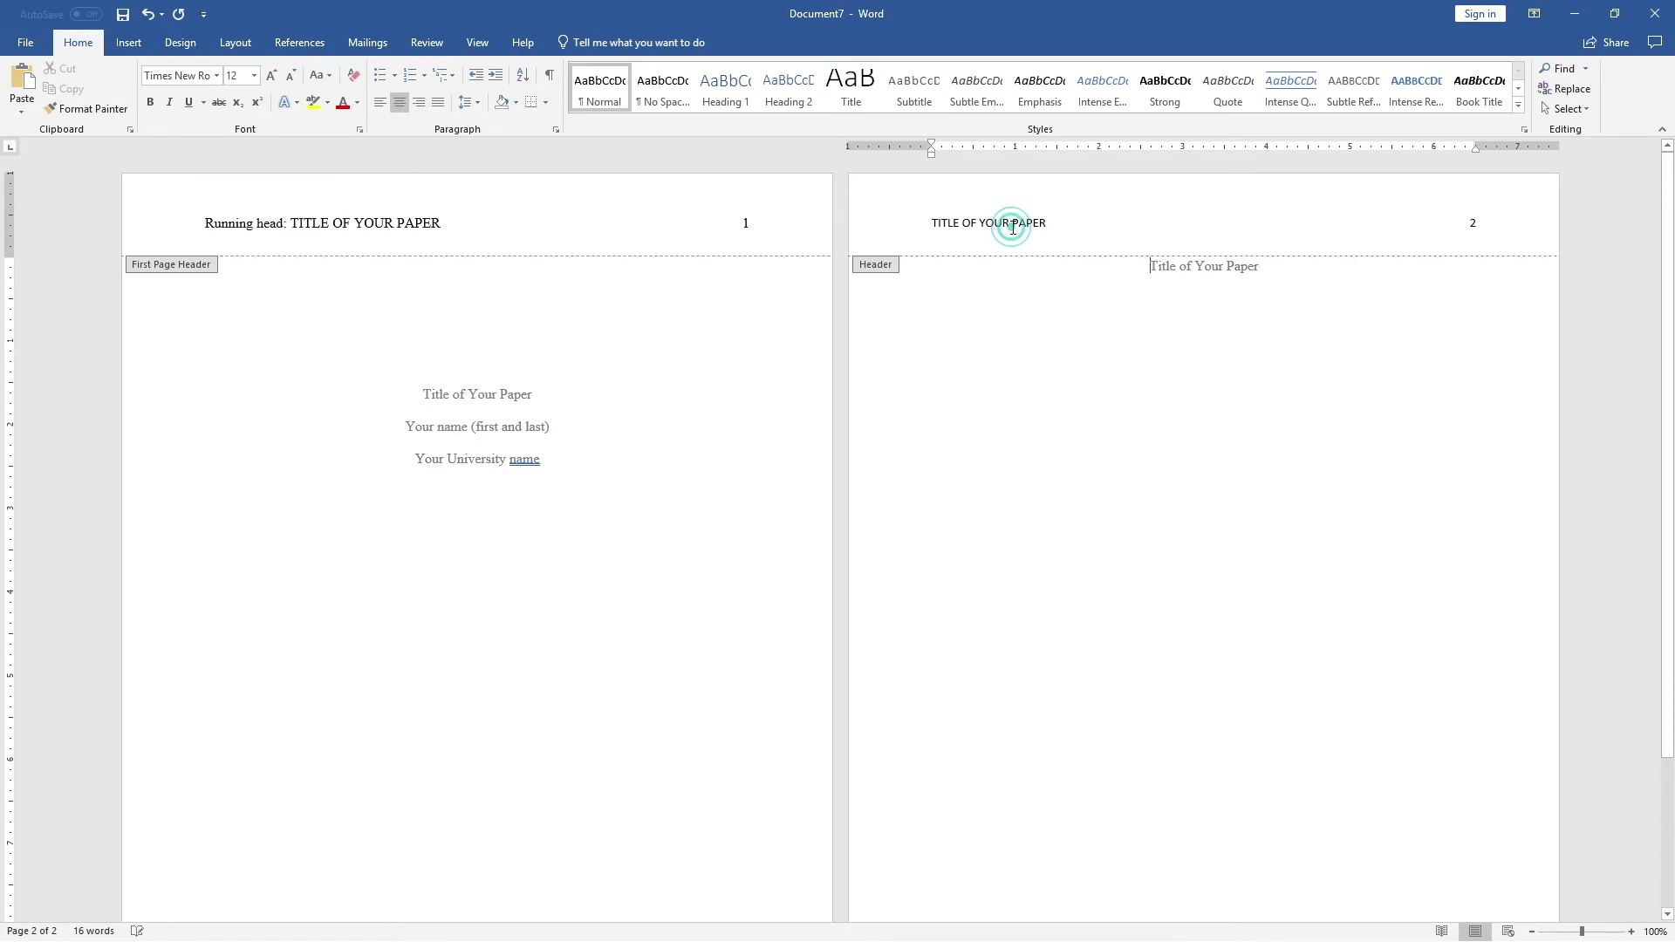
left_click(78, 41)
left_click_drag(932, 223, 1492, 228)
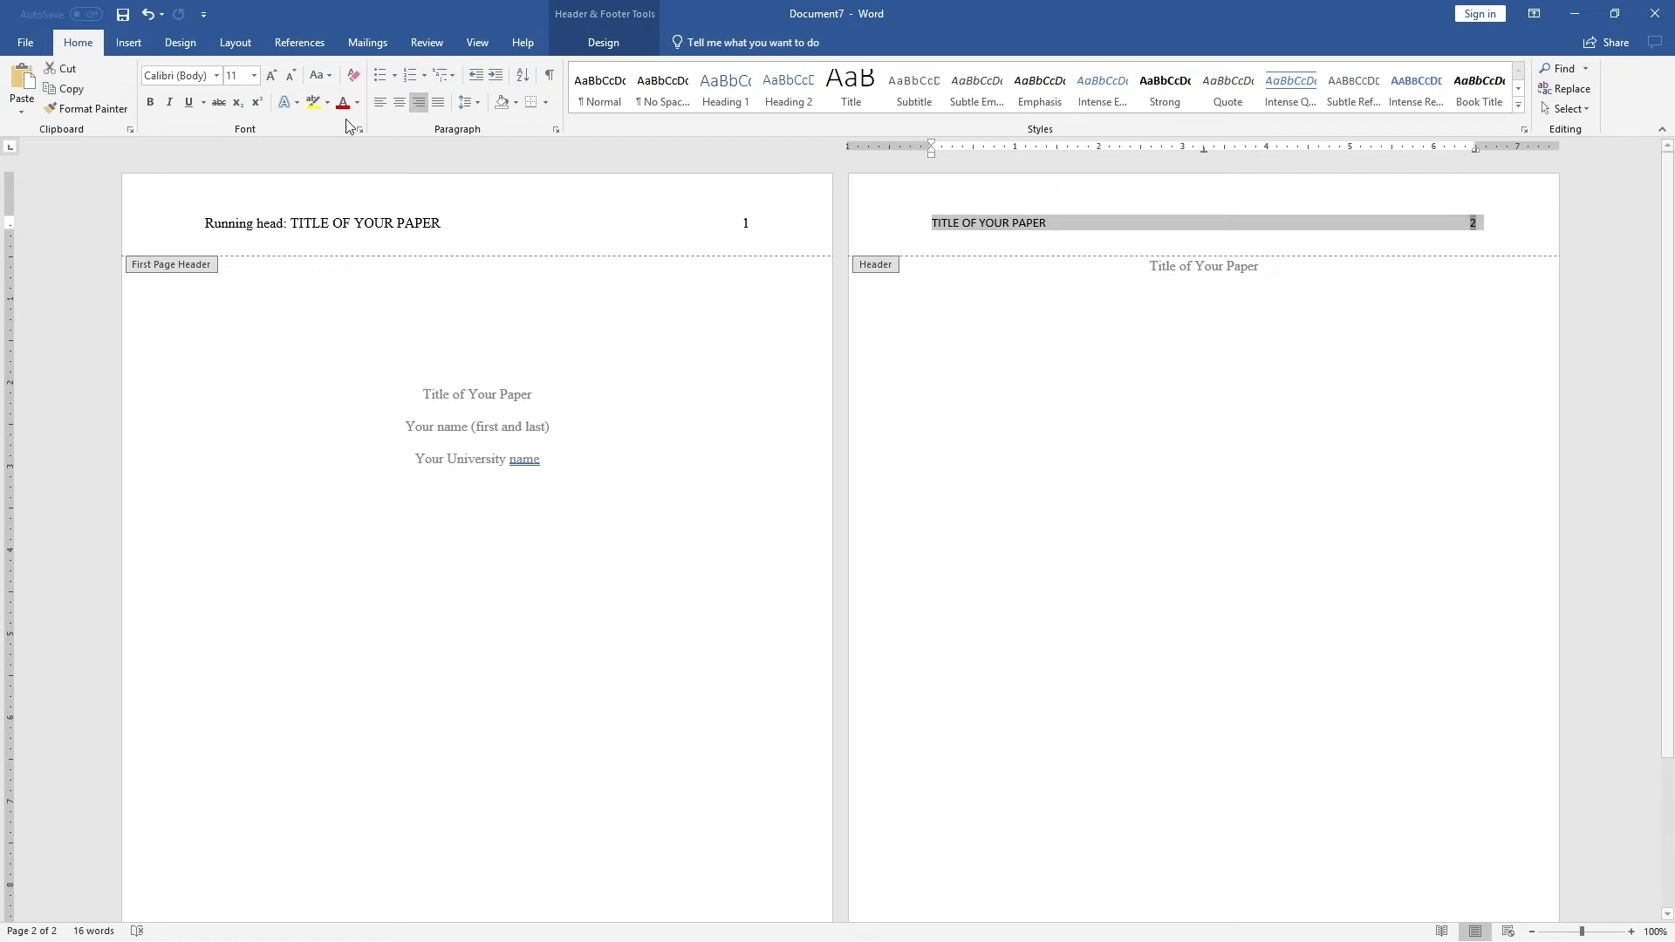
left_click(179, 76)
key("Return")
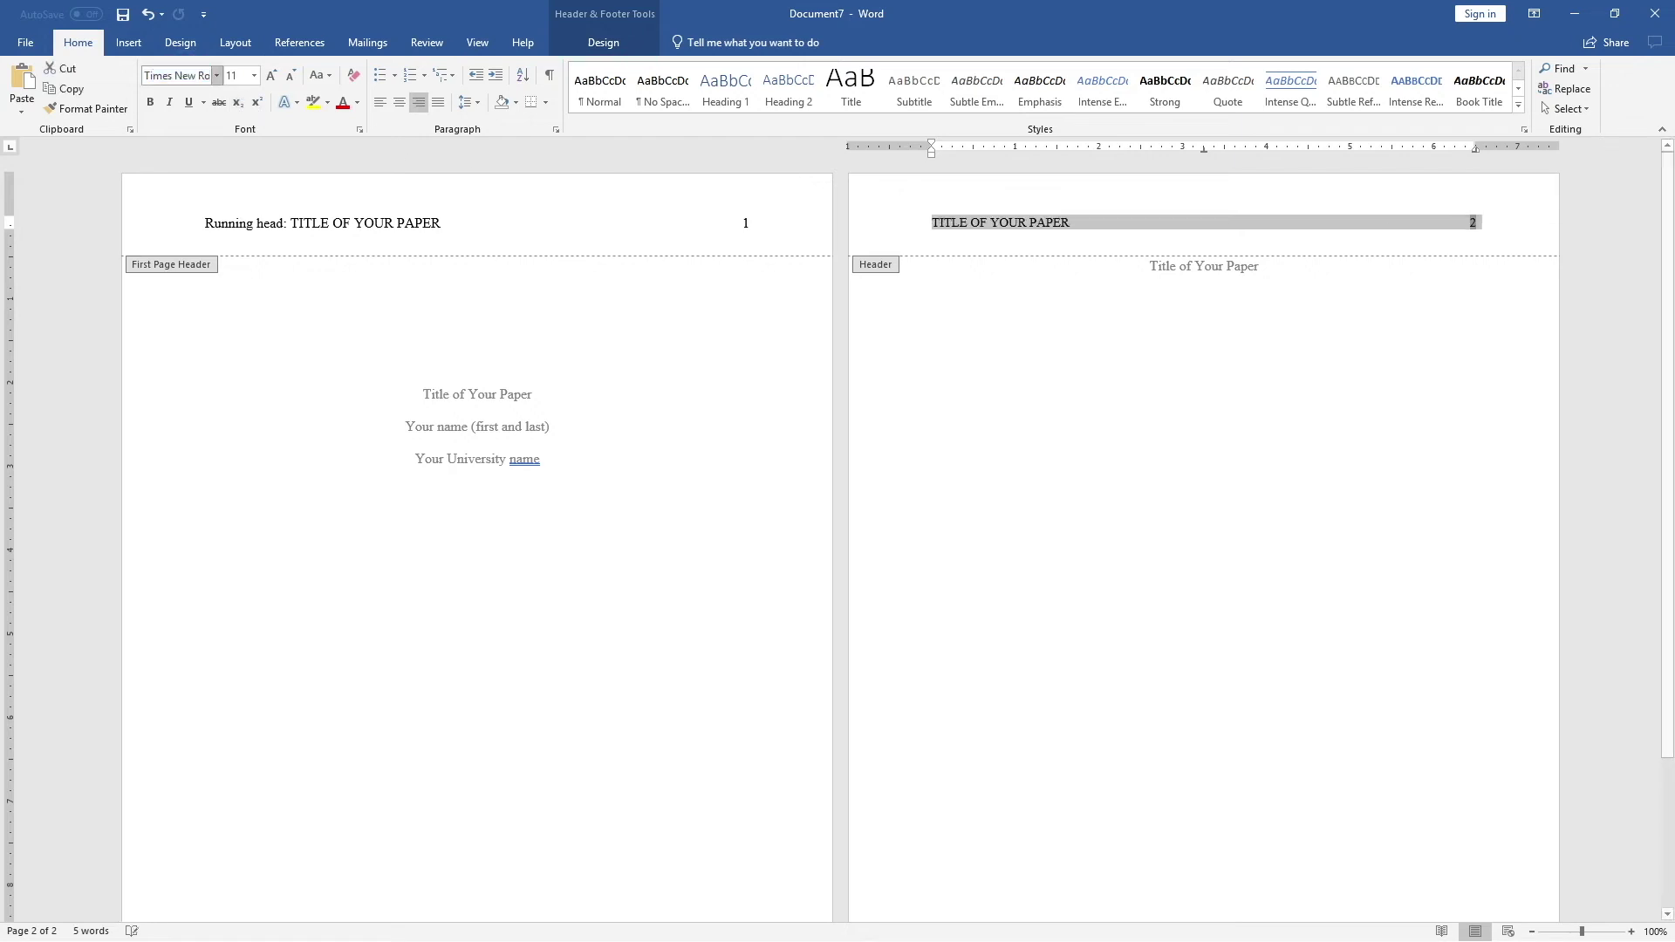
left_click(234, 75)
type("12")
key("Return")
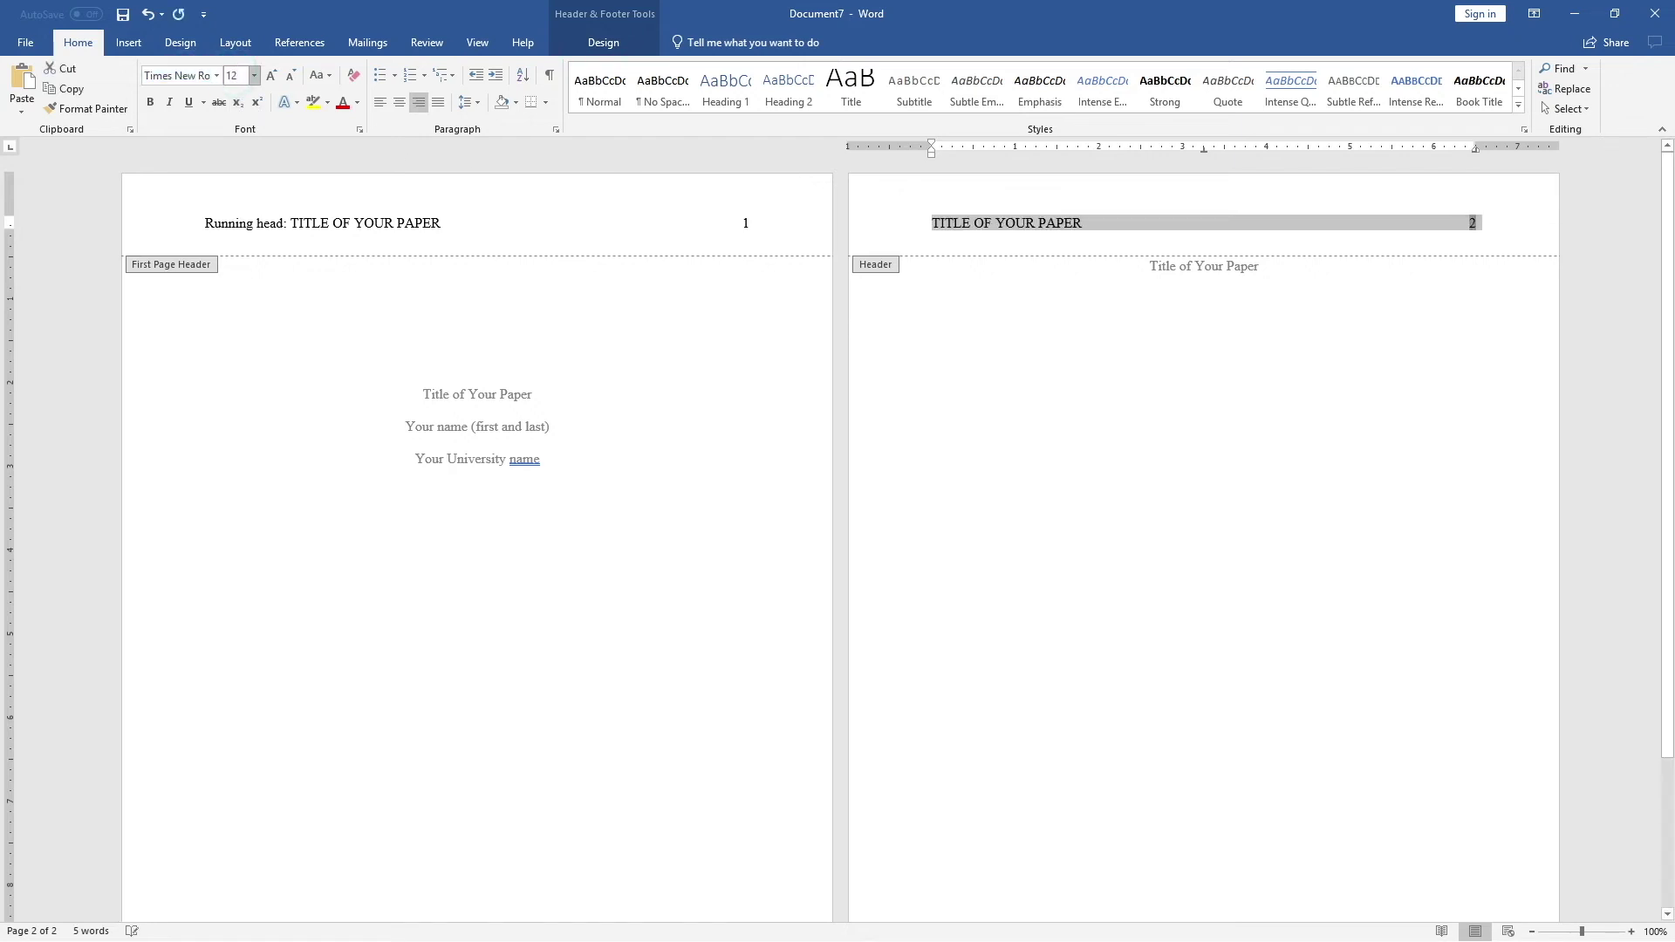
left_click(1118, 295)
scroll(1134, 296, "down", 1)
left_click(1197, 245)
double_click(1220, 248)
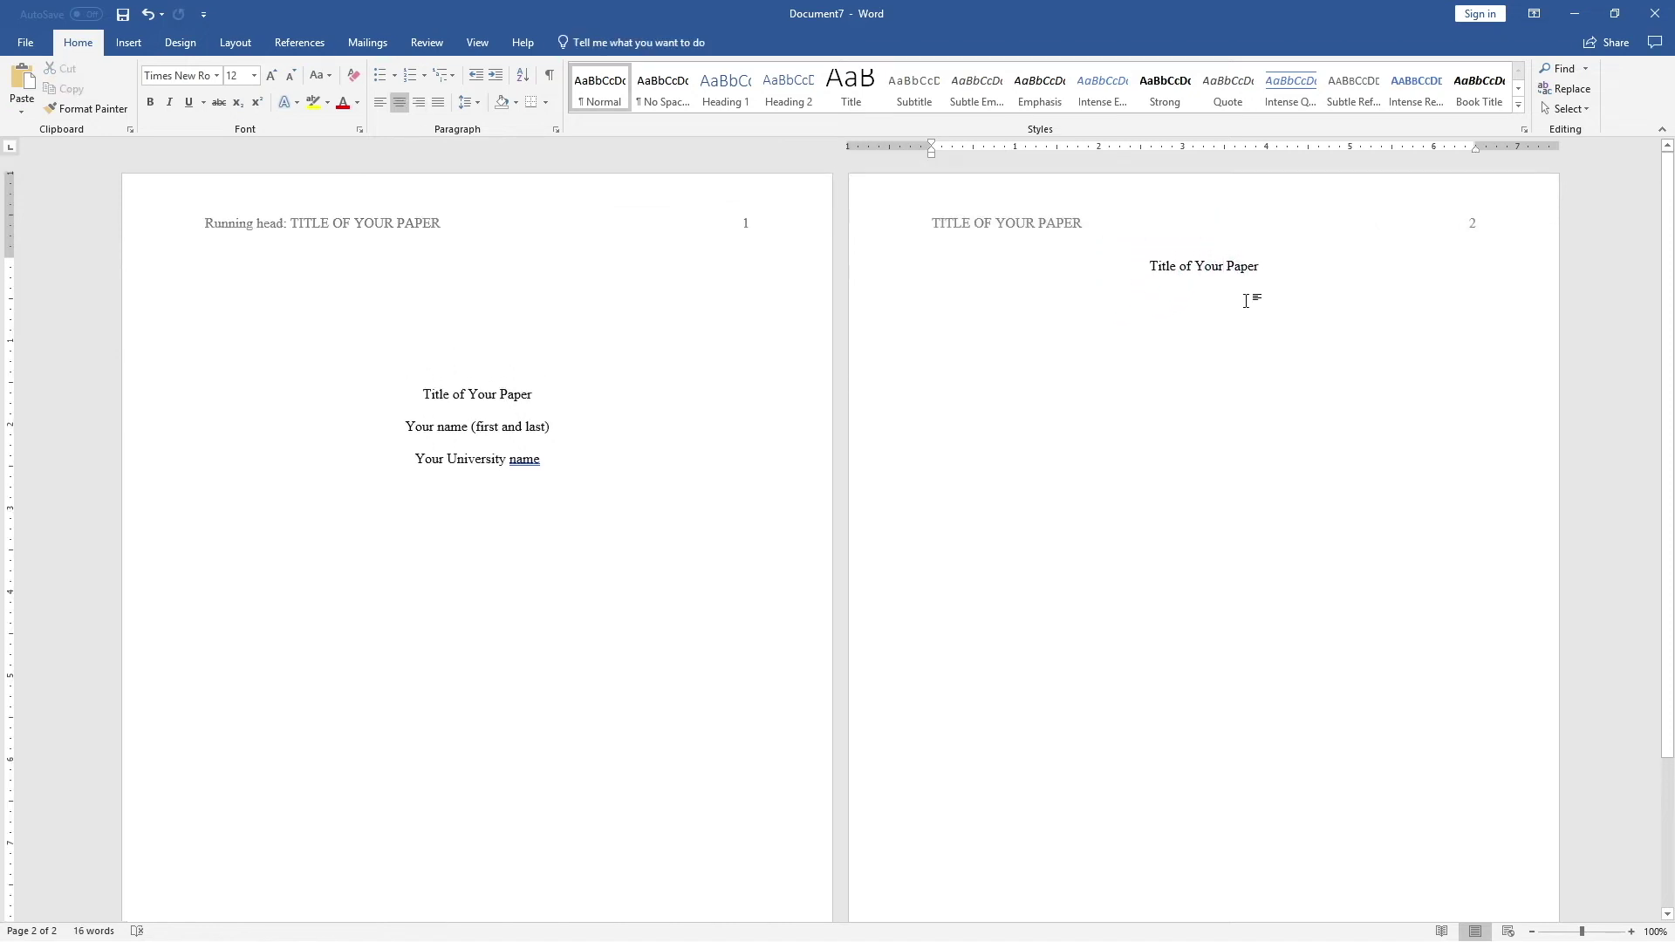
Enter "Now you are ready to write your paper." on a new line below the body title.
left_click(1262, 255)
key("Return")
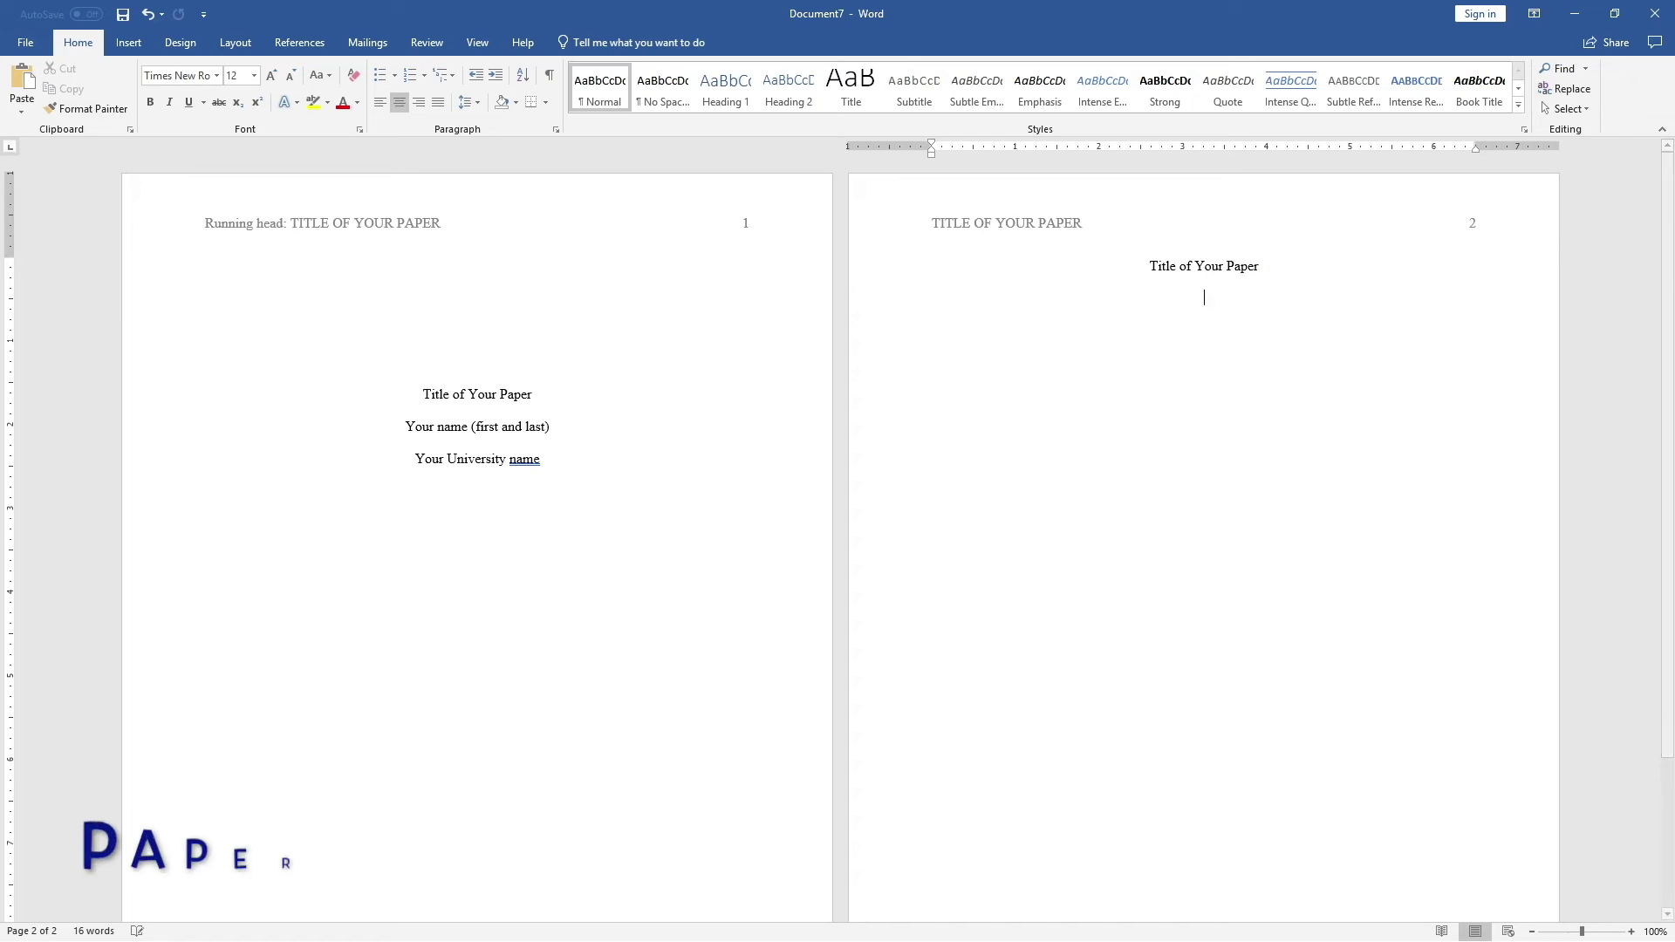
type("Now you are re")
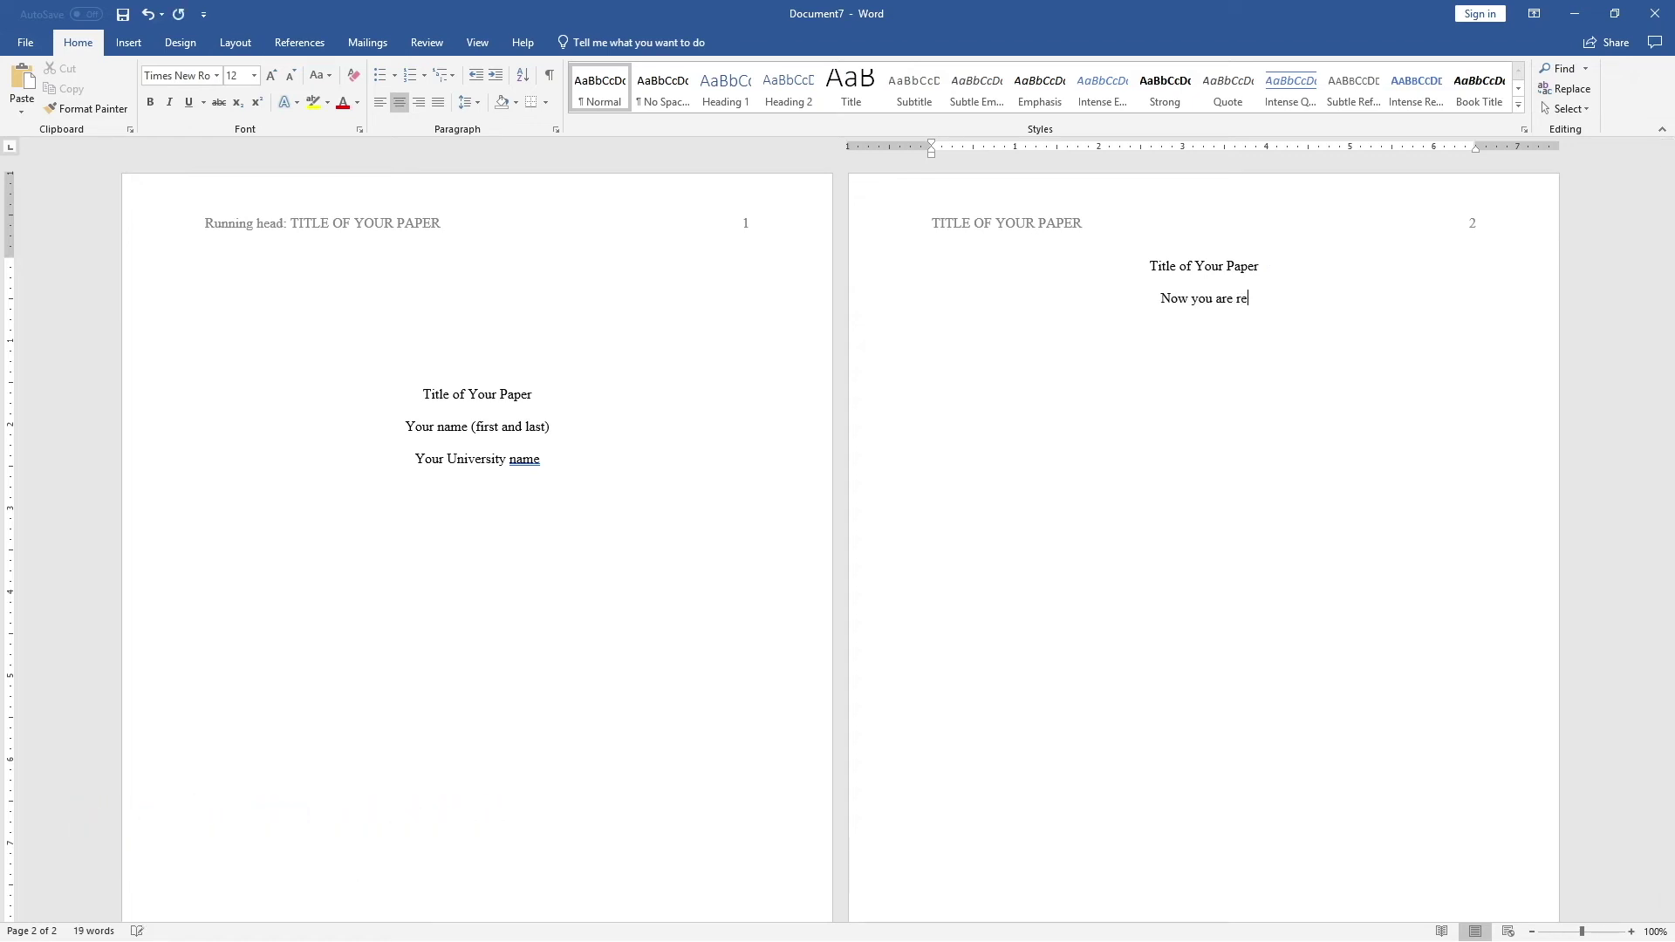
type("ady to write your paper.")
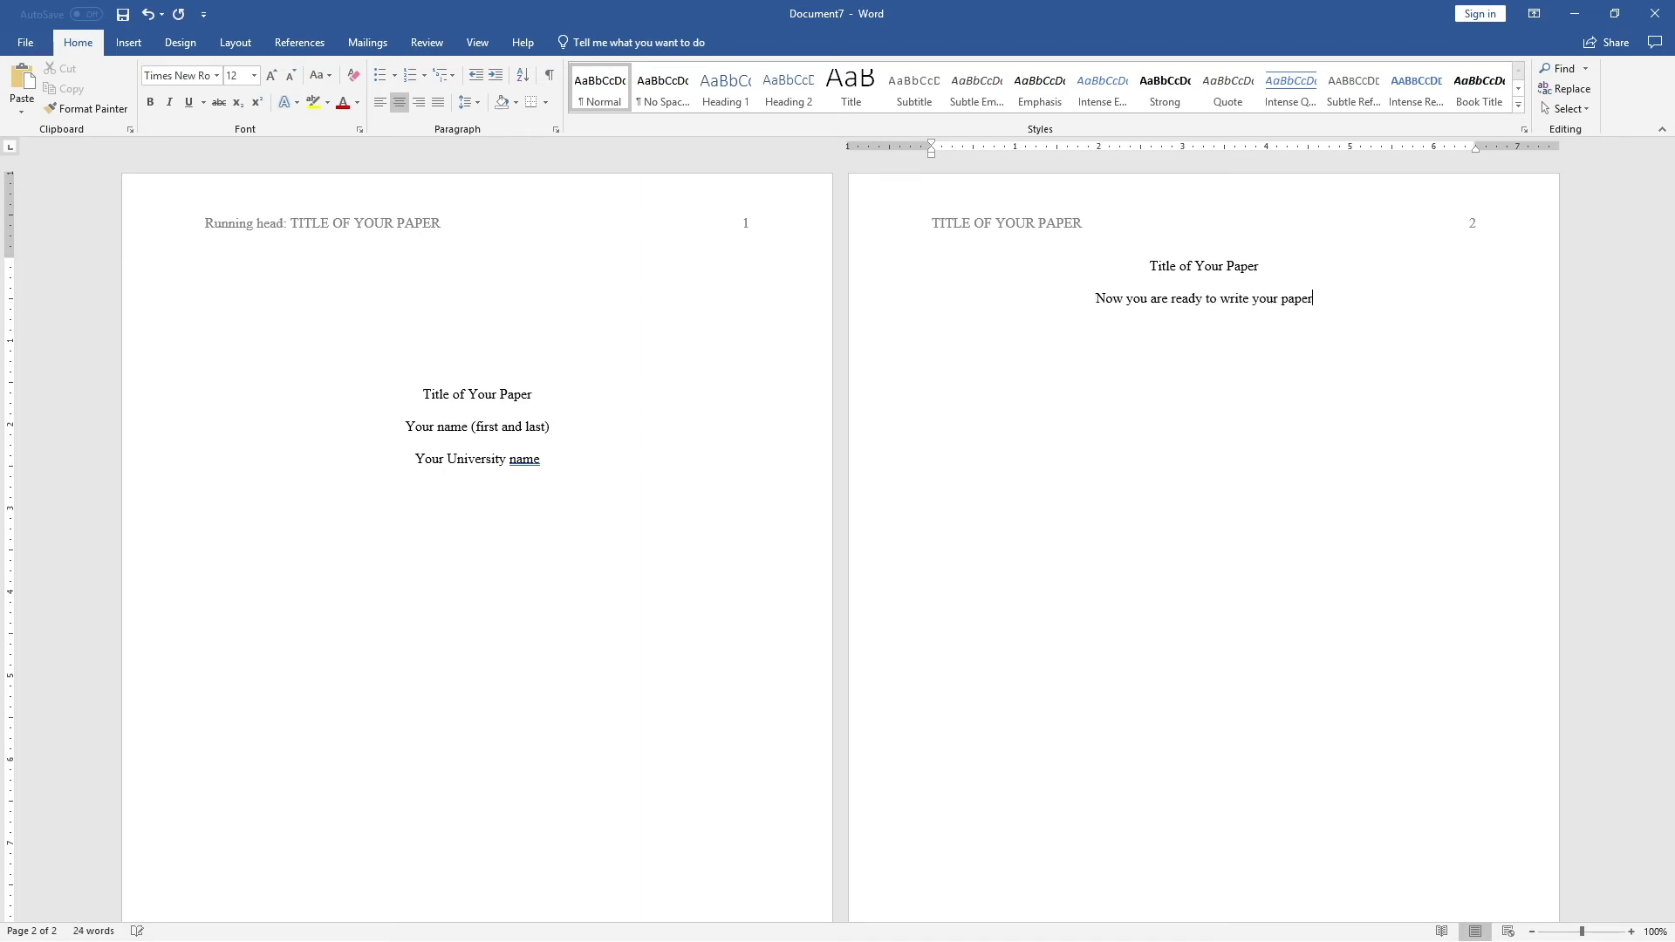
Left-align the body sentence and indent its first line.
left_click_drag(1357, 300, 1092, 299)
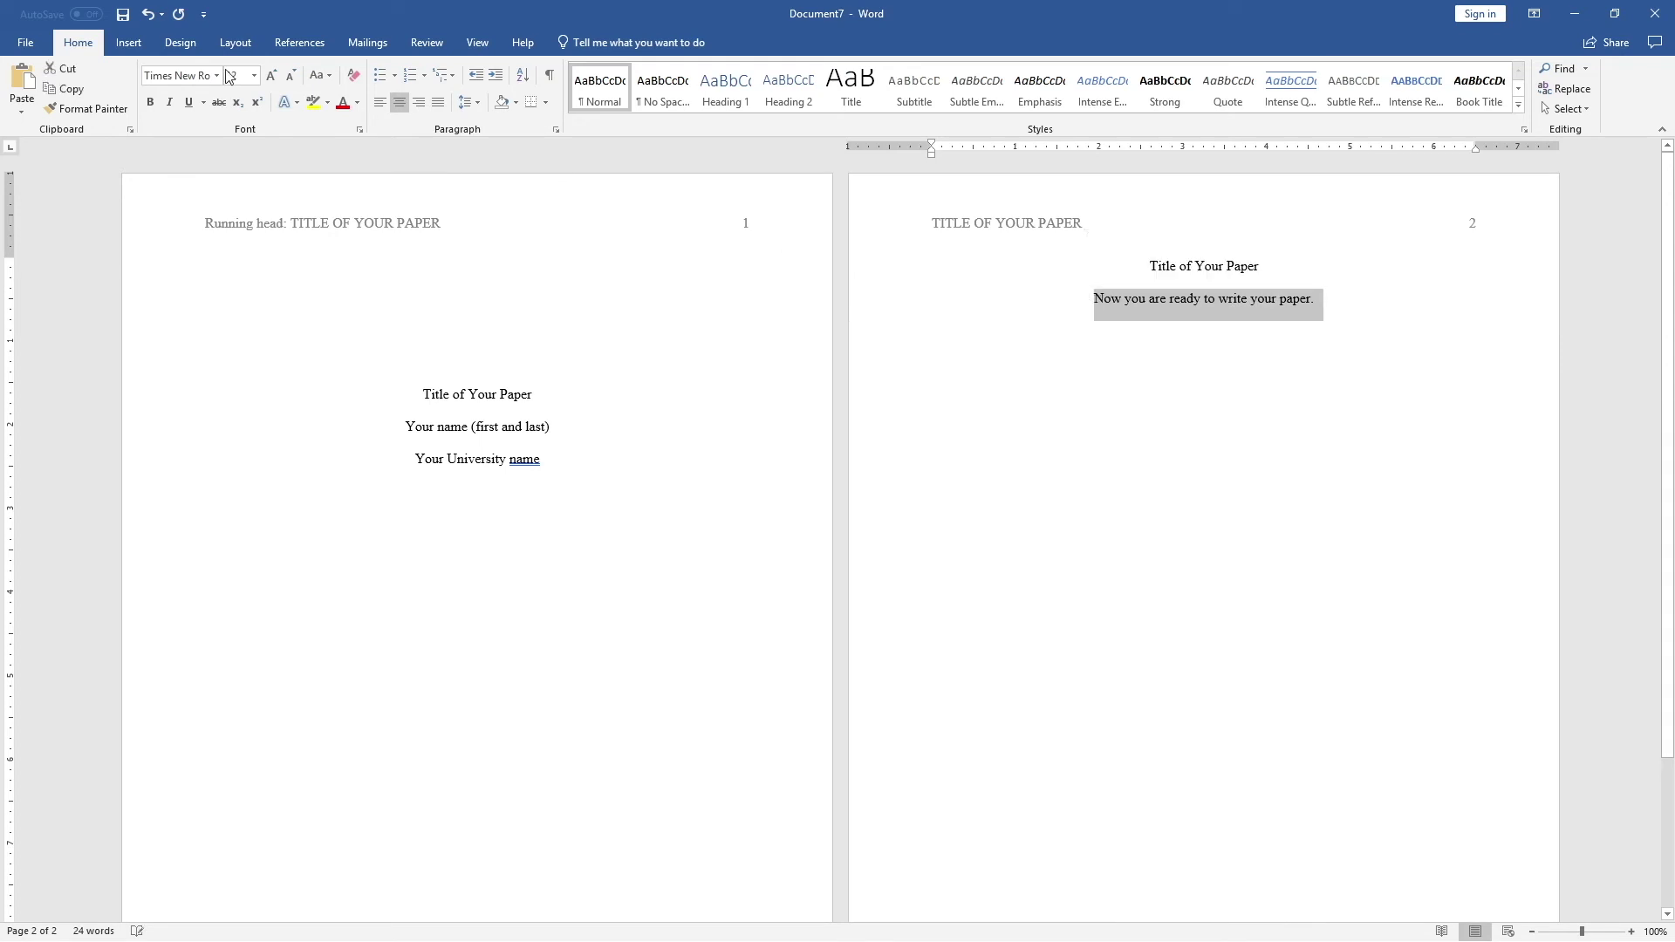
left_click(380, 102)
left_click(936, 300)
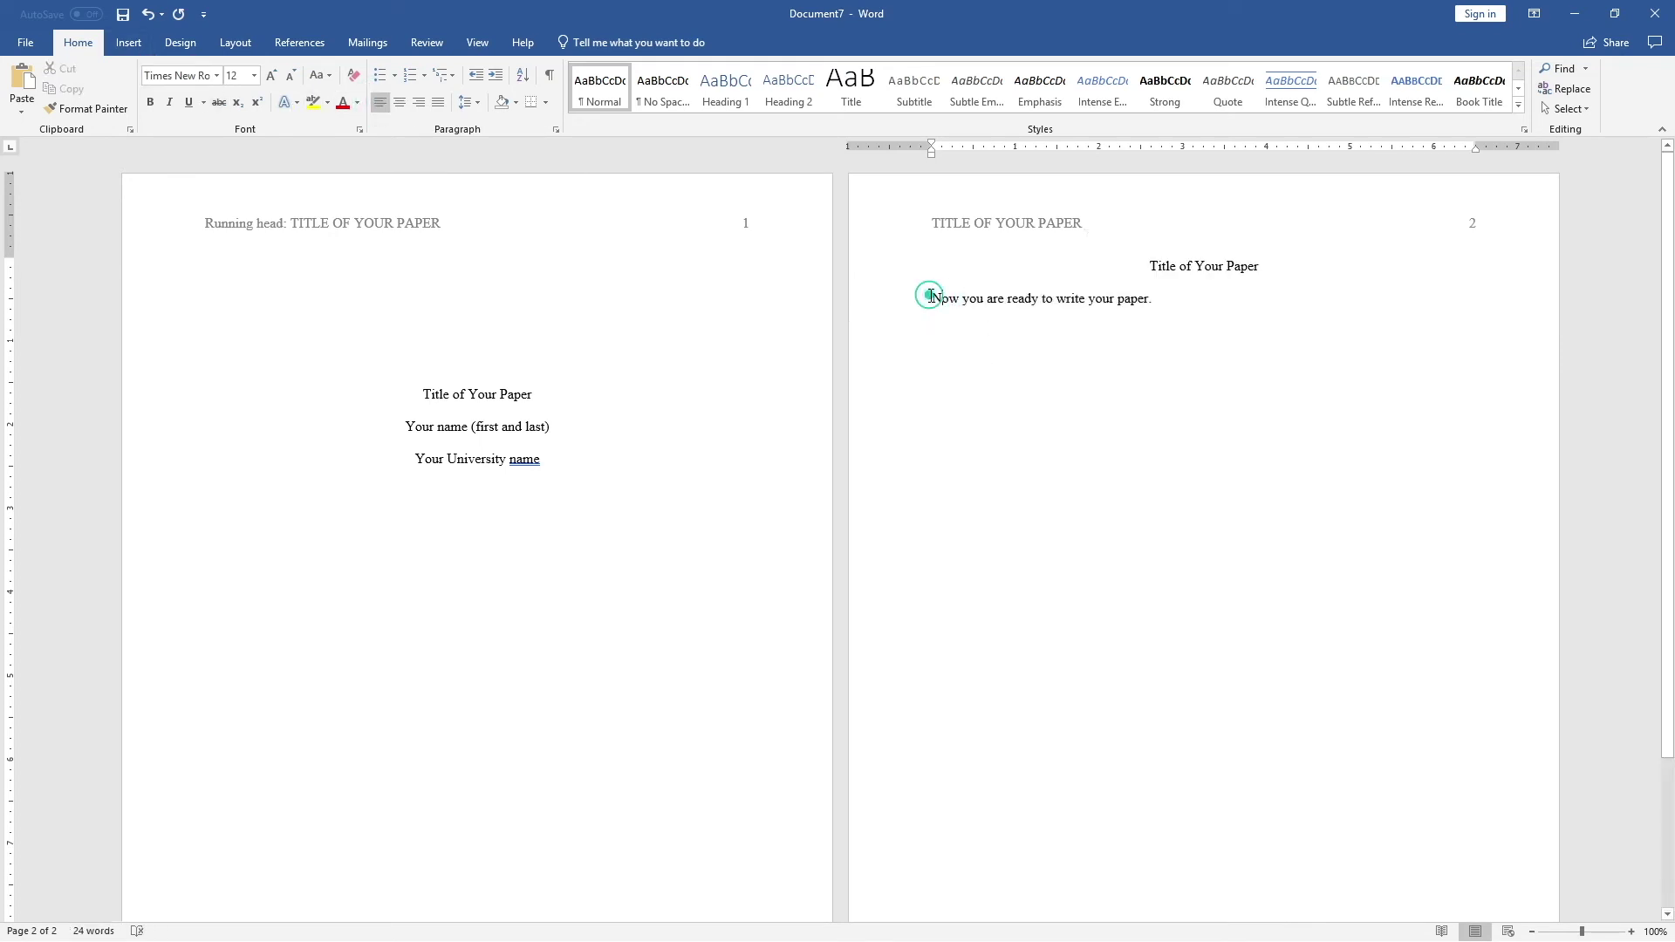
key("Tab")
left_click(1212, 301)
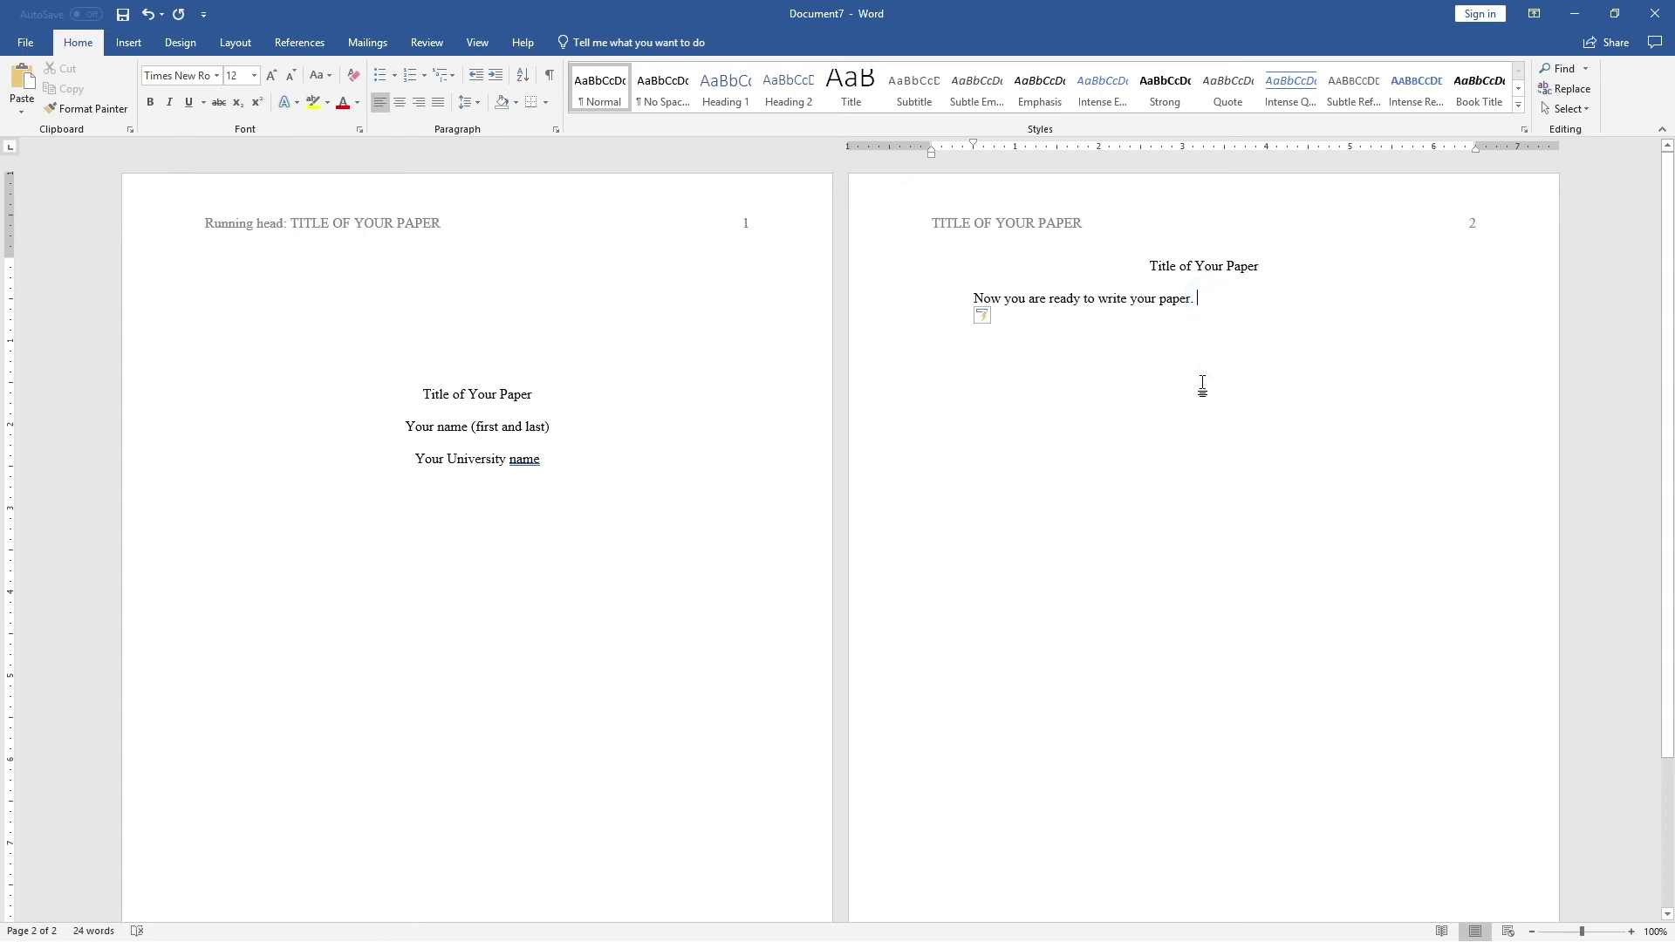
Start a third page with a page break below the body sentence and enter the heading "References" on it.
scroll(1202, 384, "down", 4)
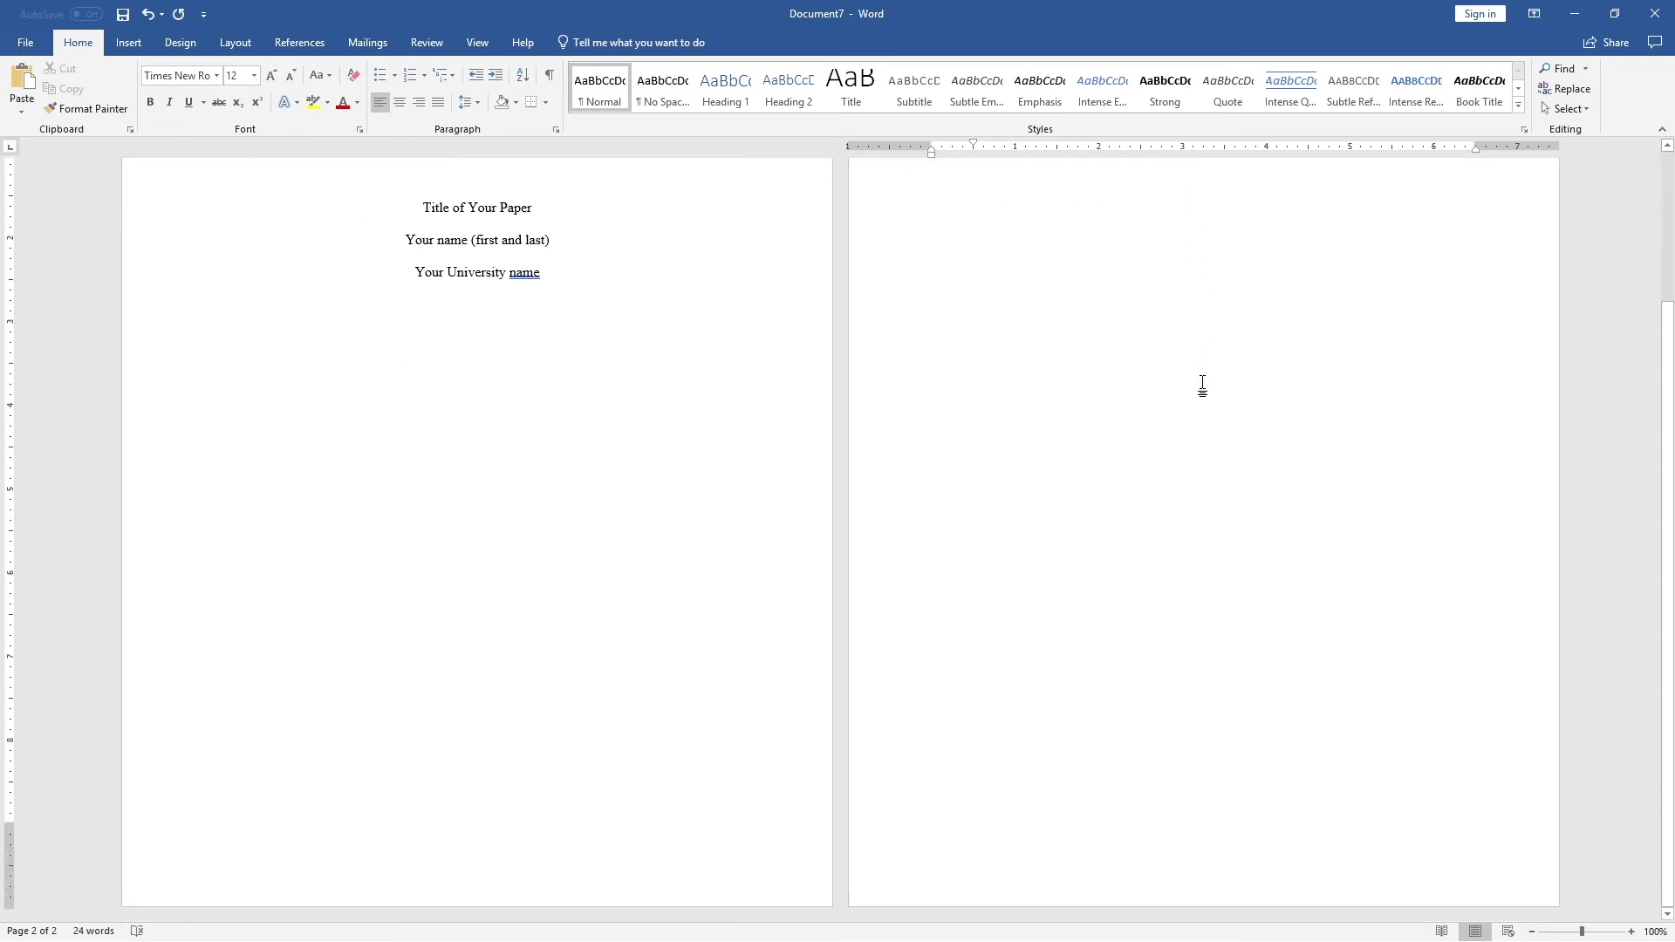
scroll(1155, 725, "up", 2)
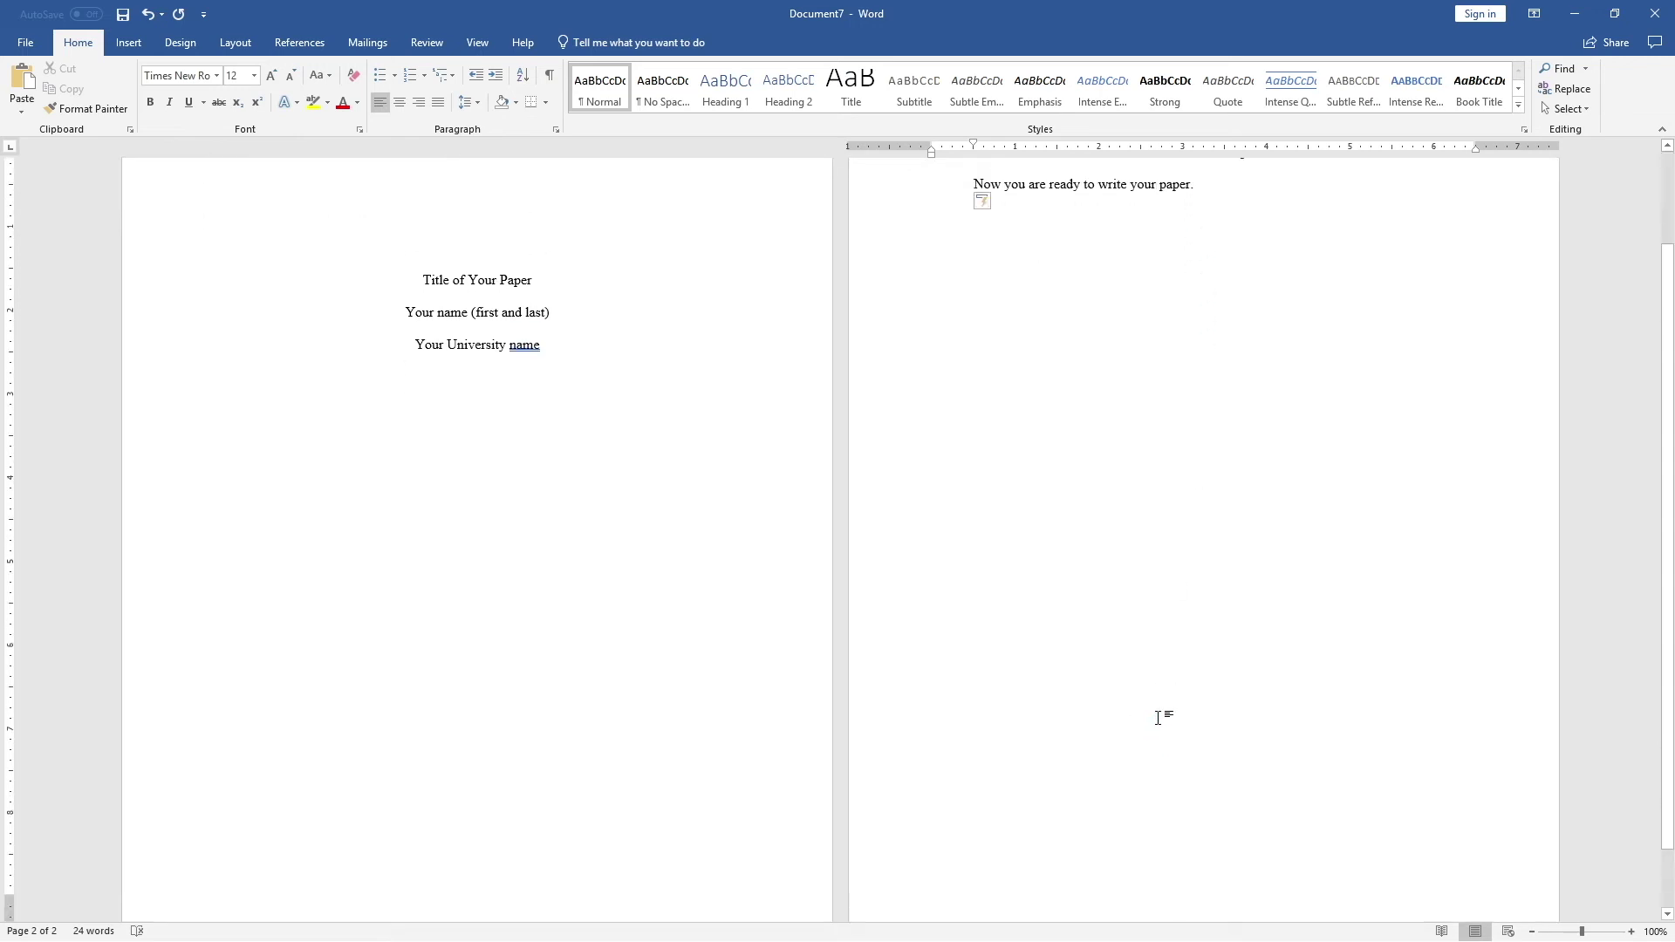
key("Return")
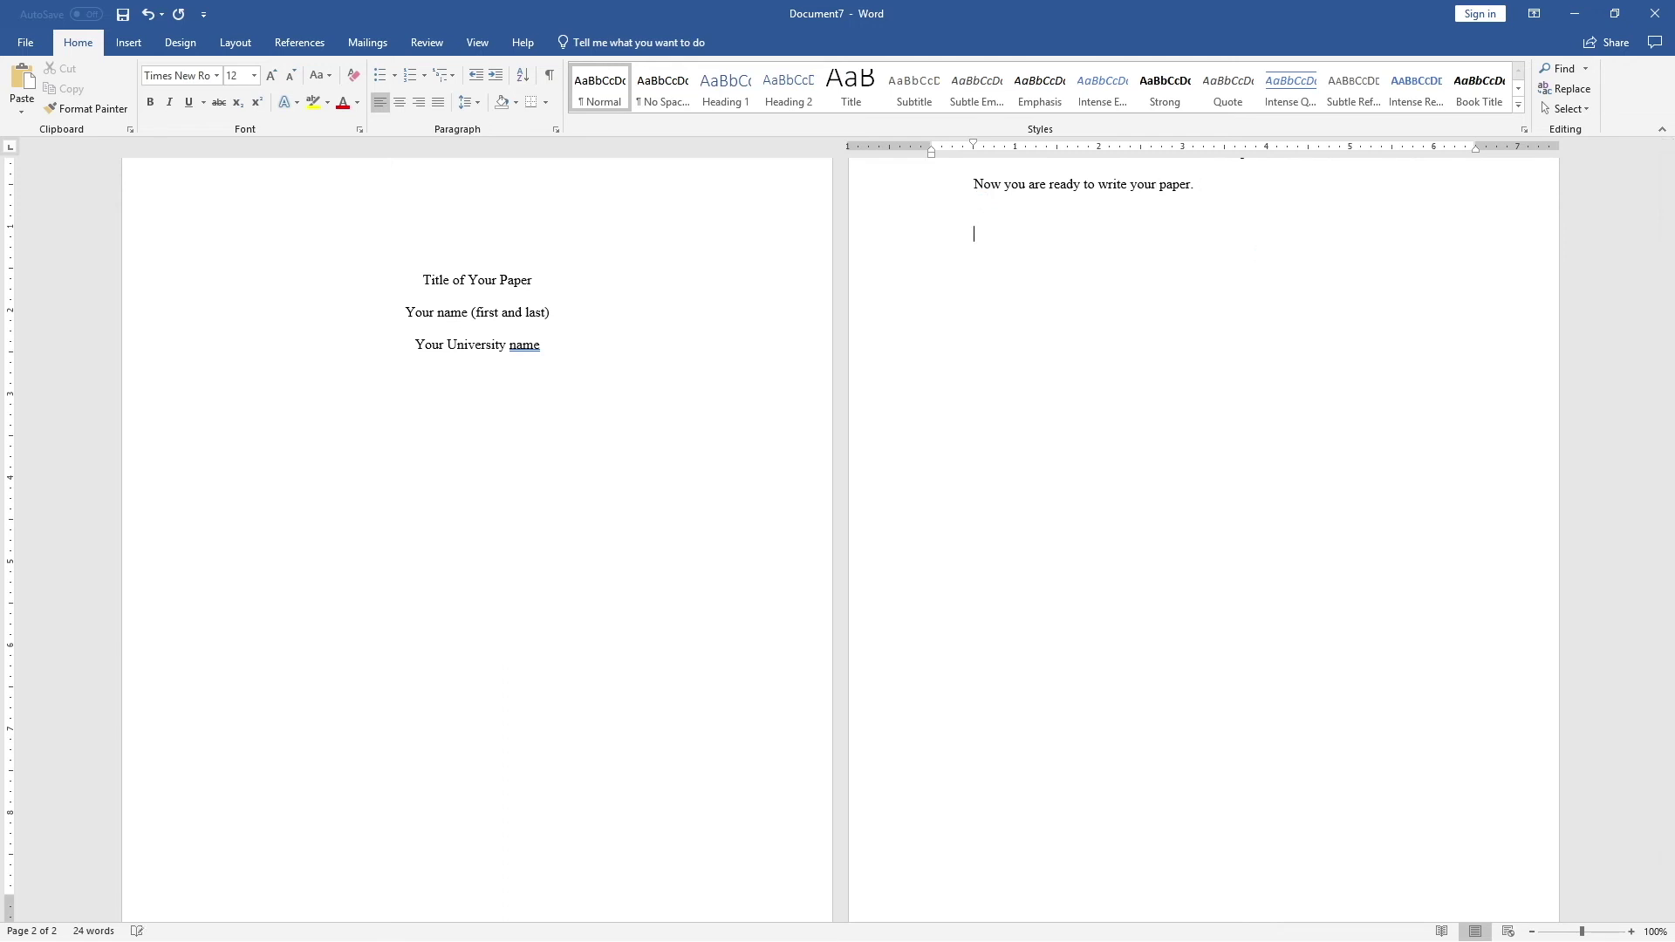
key("ctrl+Return")
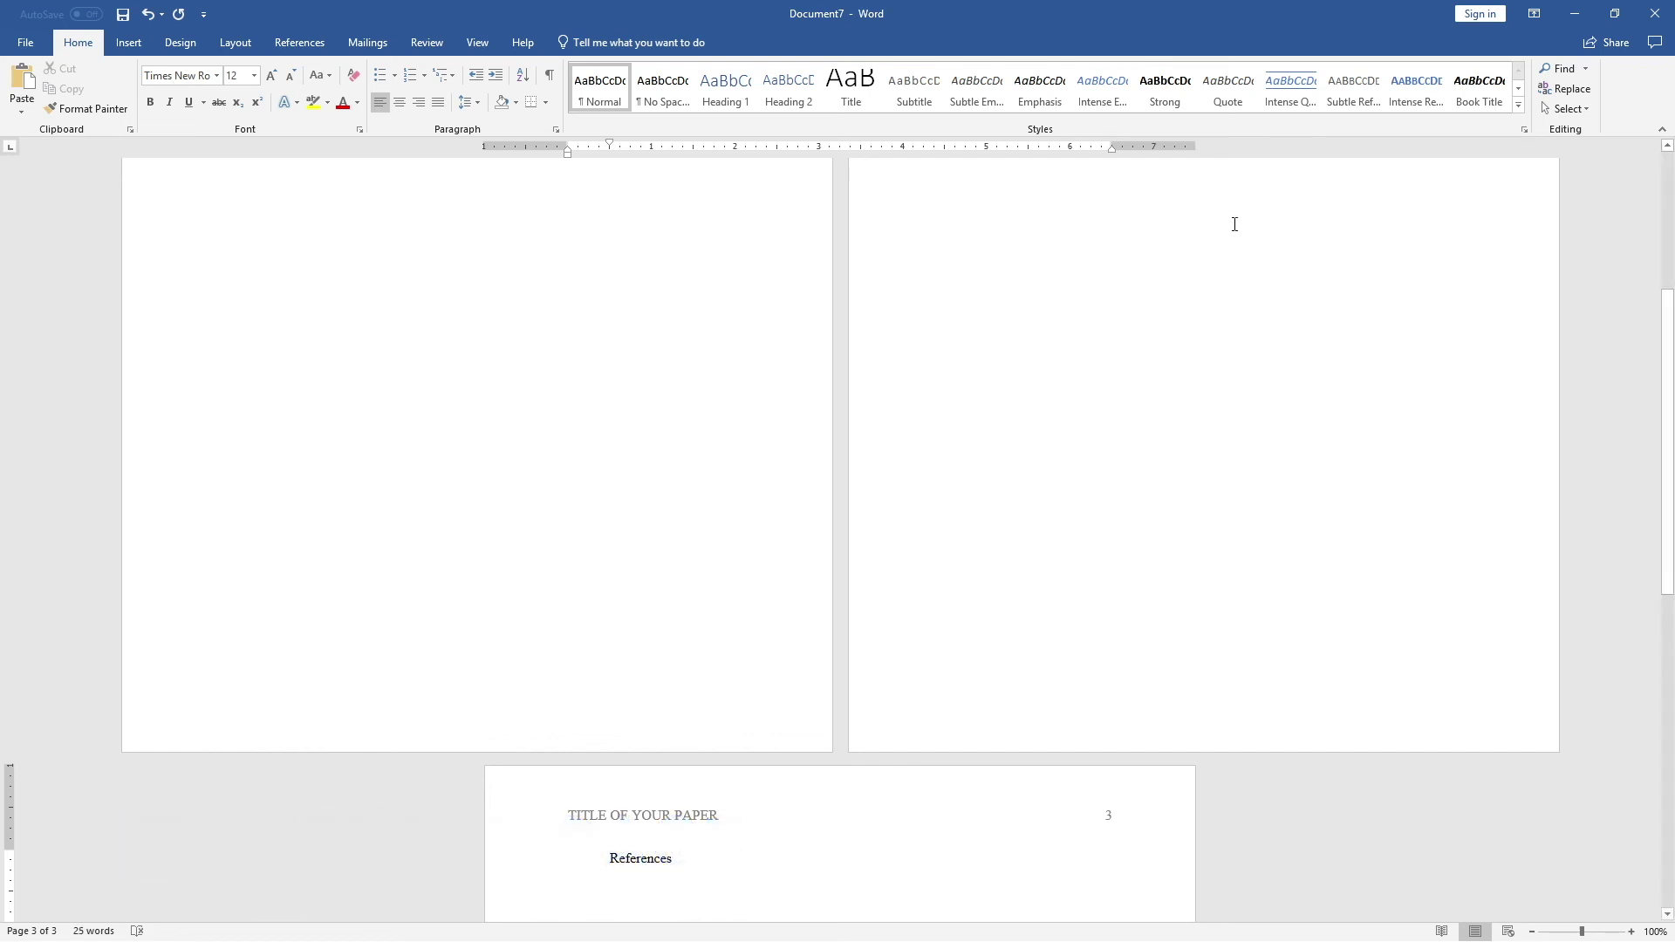
Center the "References" heading on the third page.
scroll(707, 797, "down", 3)
scroll(724, 645, "down", 4)
left_click_drag(709, 316, 600, 317)
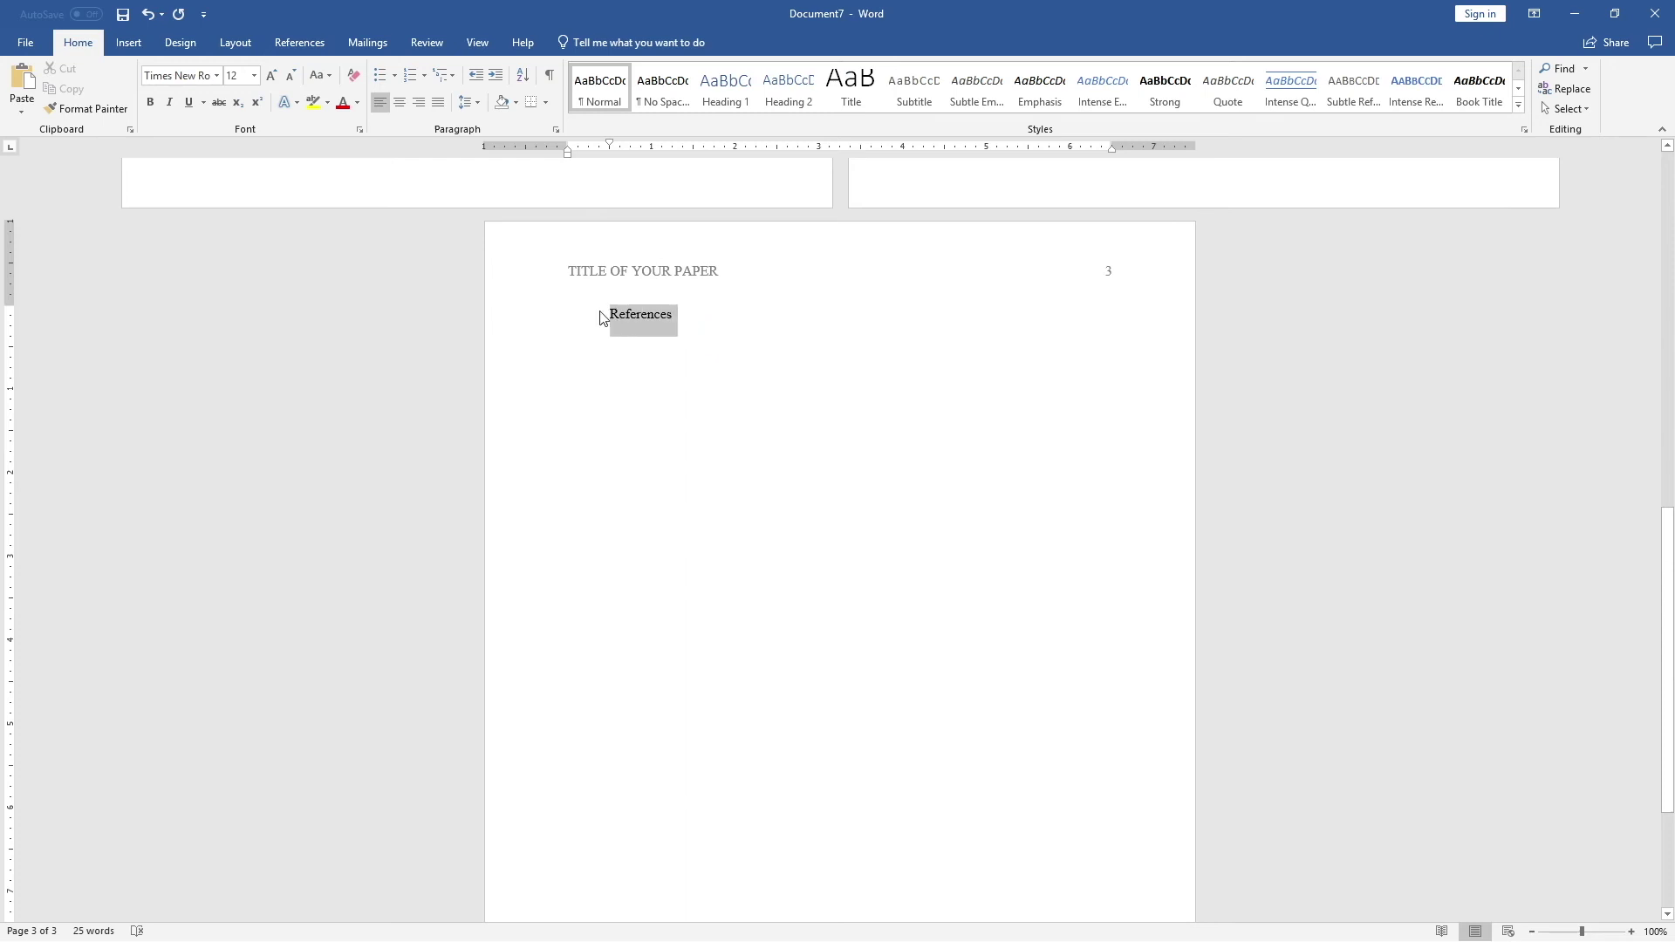
left_click(399, 103)
left_click(945, 324)
Enter "Here is where you will cite your references." on a new line below the References heading.
key("Return")
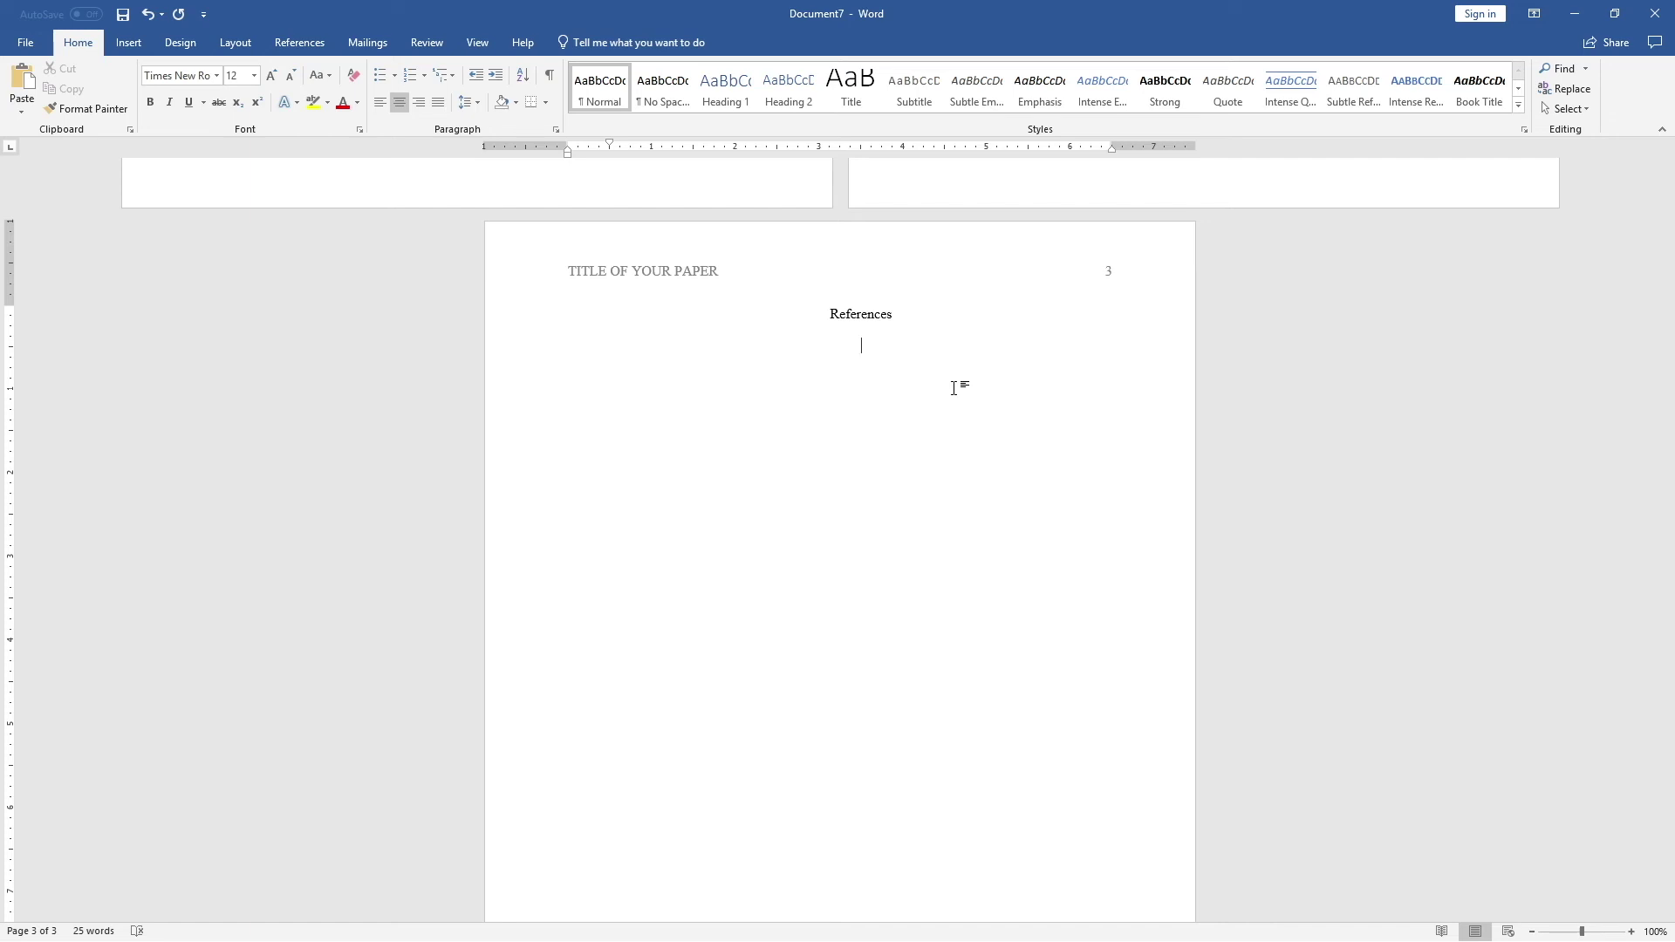
type("Here is where you will cite your ferenc")
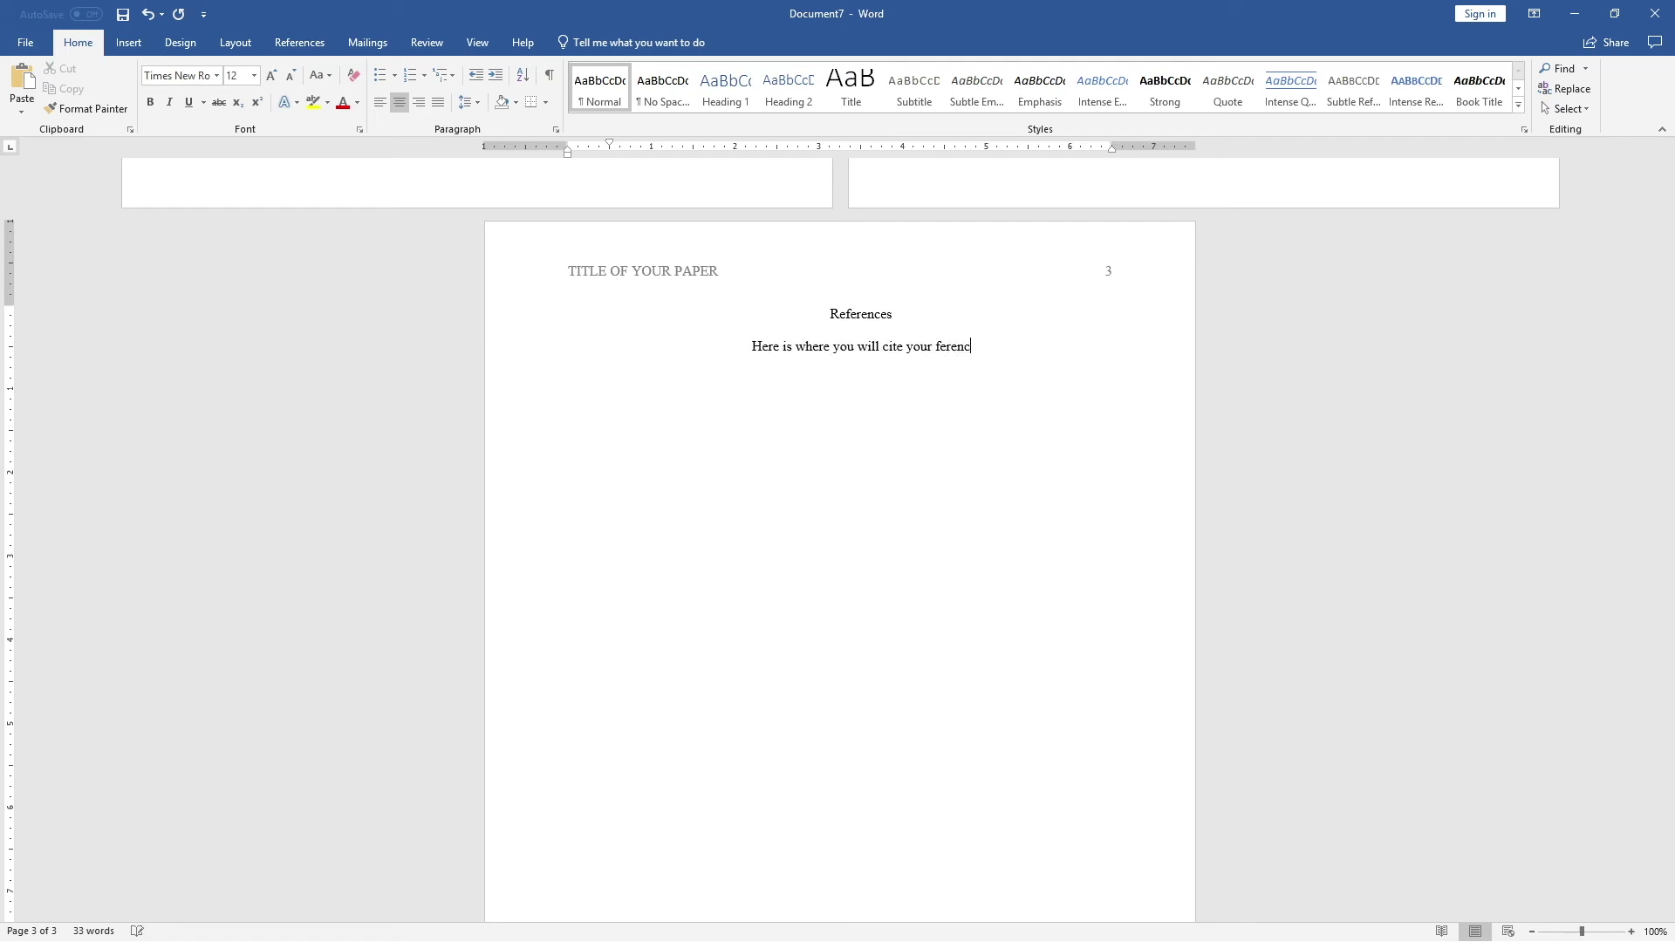
key("BackSpace")
key("BackSpace")
key("BackSpace")
key("BackSpace")
key("BackSpace")
key("BackSpace")
type("references.")
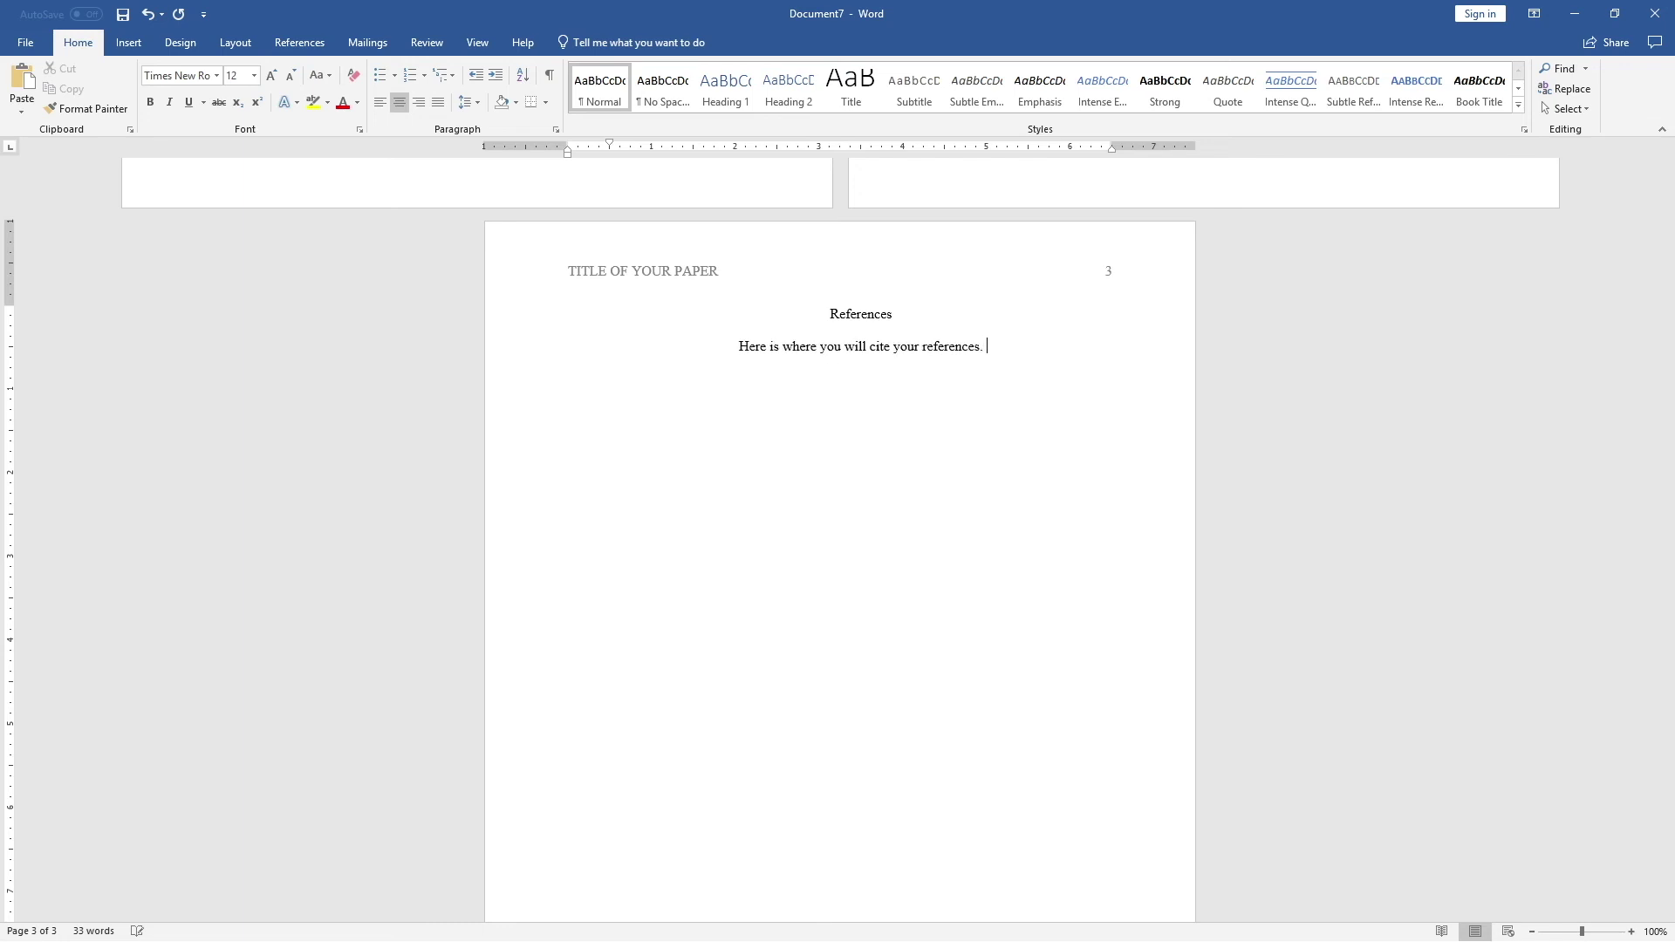
Continue the references paragraph with the sentence "I will show you how to do a hanging indention.".
type(" I w")
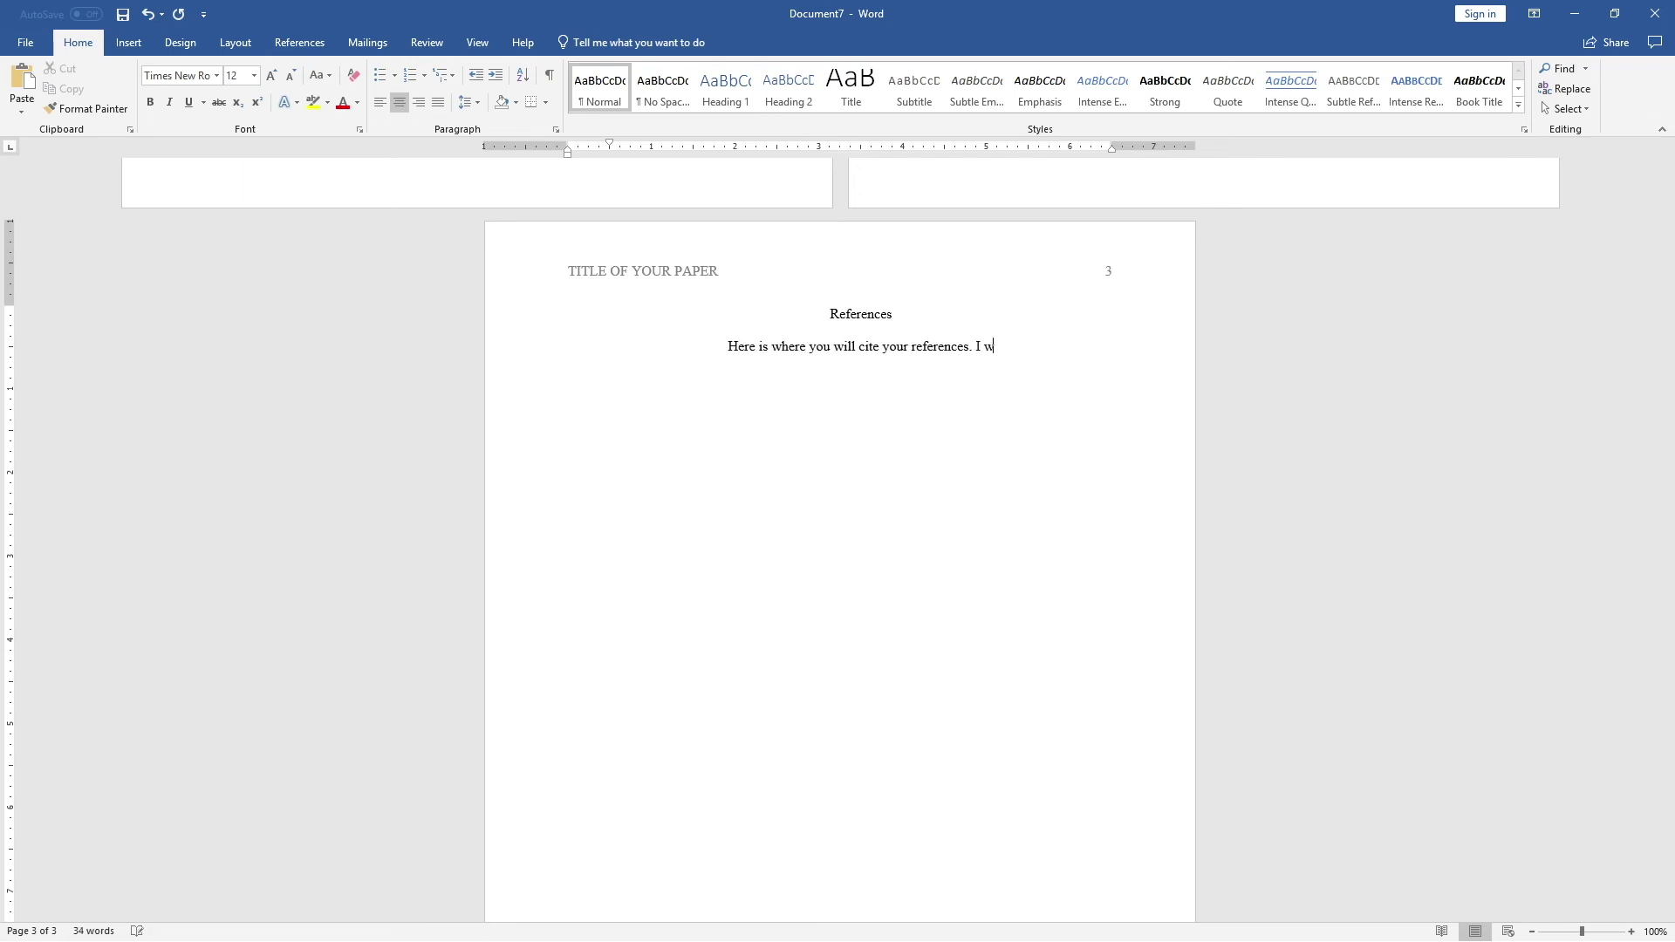
type("ill show yo")
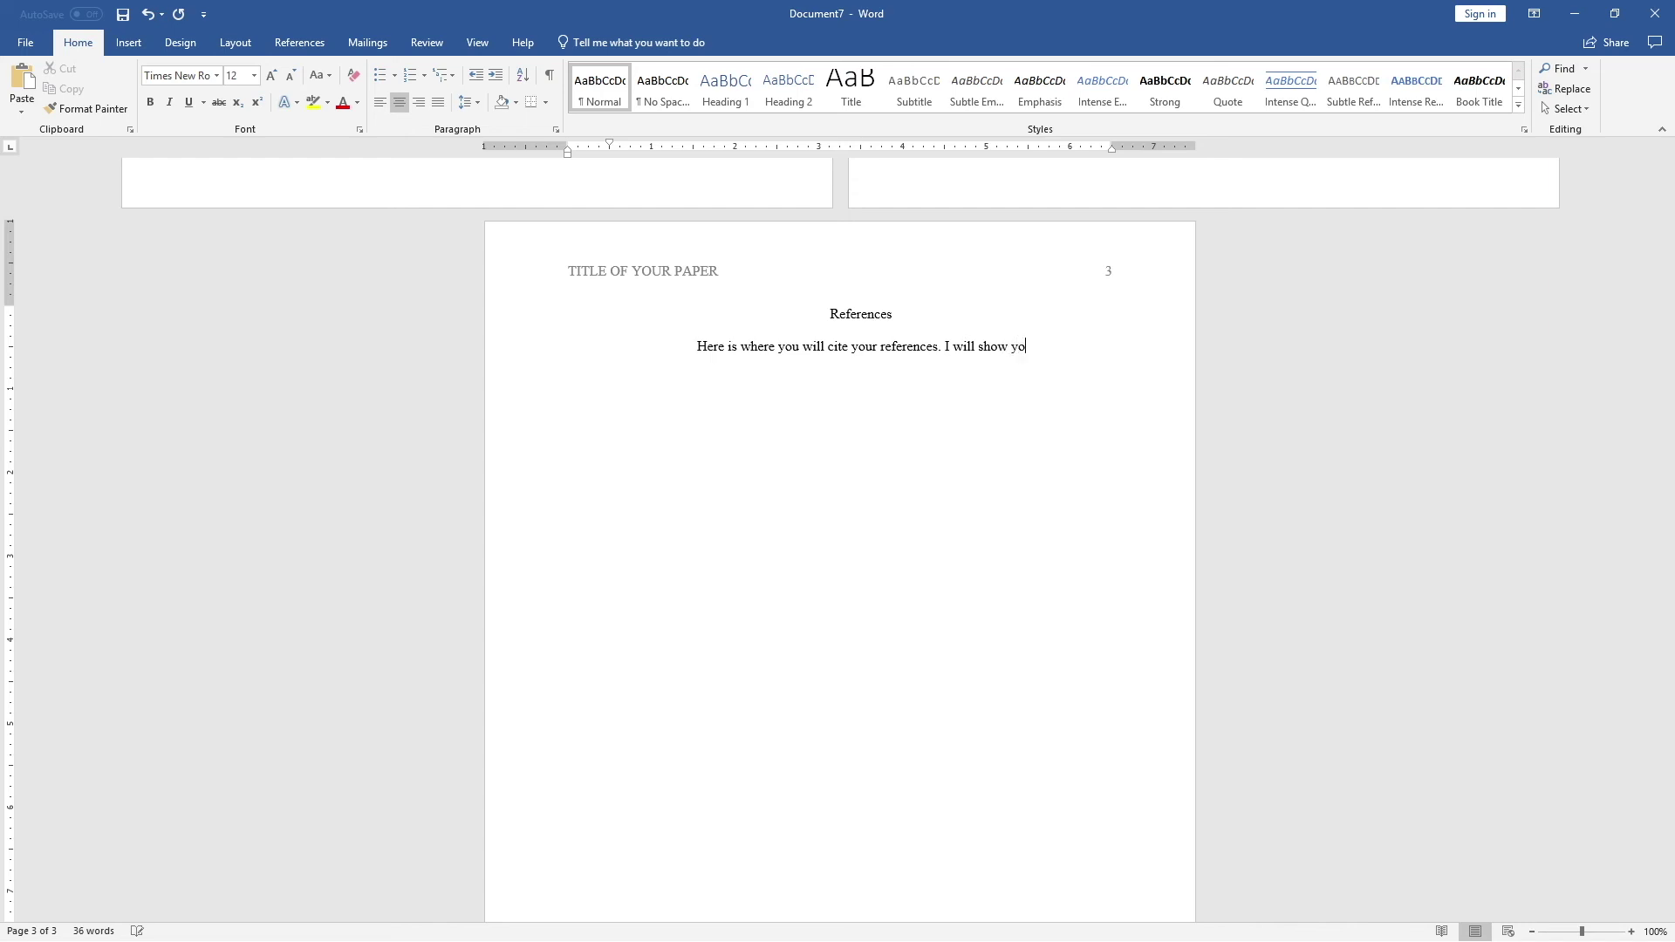
type("u how to do a ")
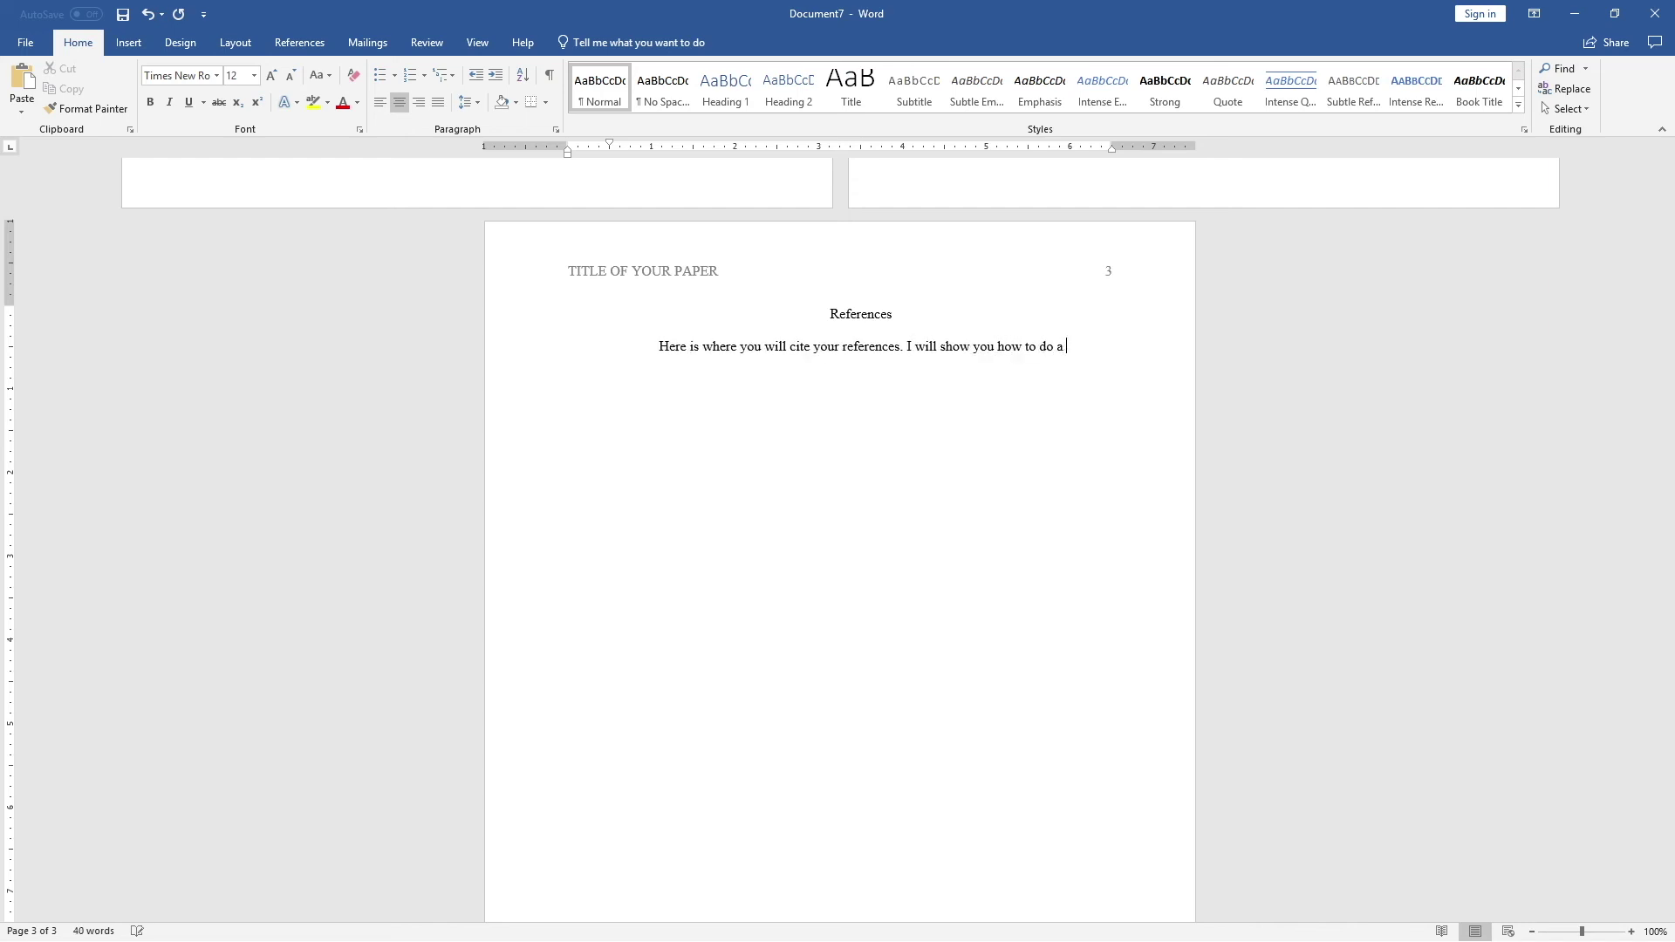
type("hanging indention")
key("Tab")
type(".")
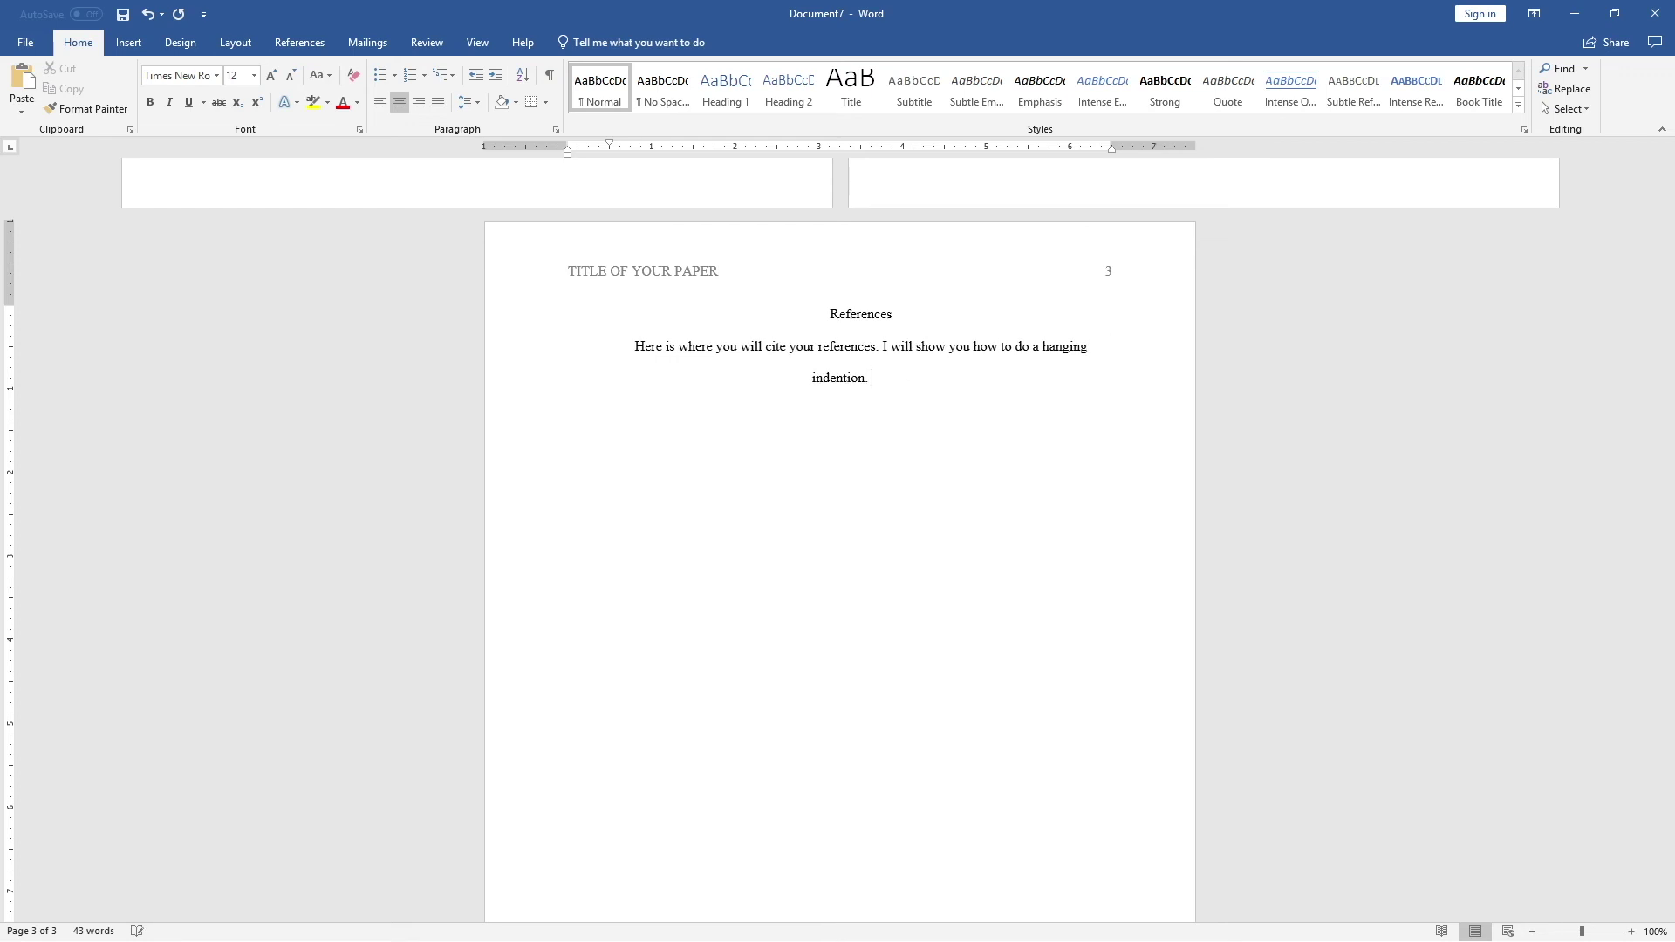
Set the paragraph below the References heading to left alignment with a hanging indentation of 0.5".
left_click_drag(894, 378, 634, 349)
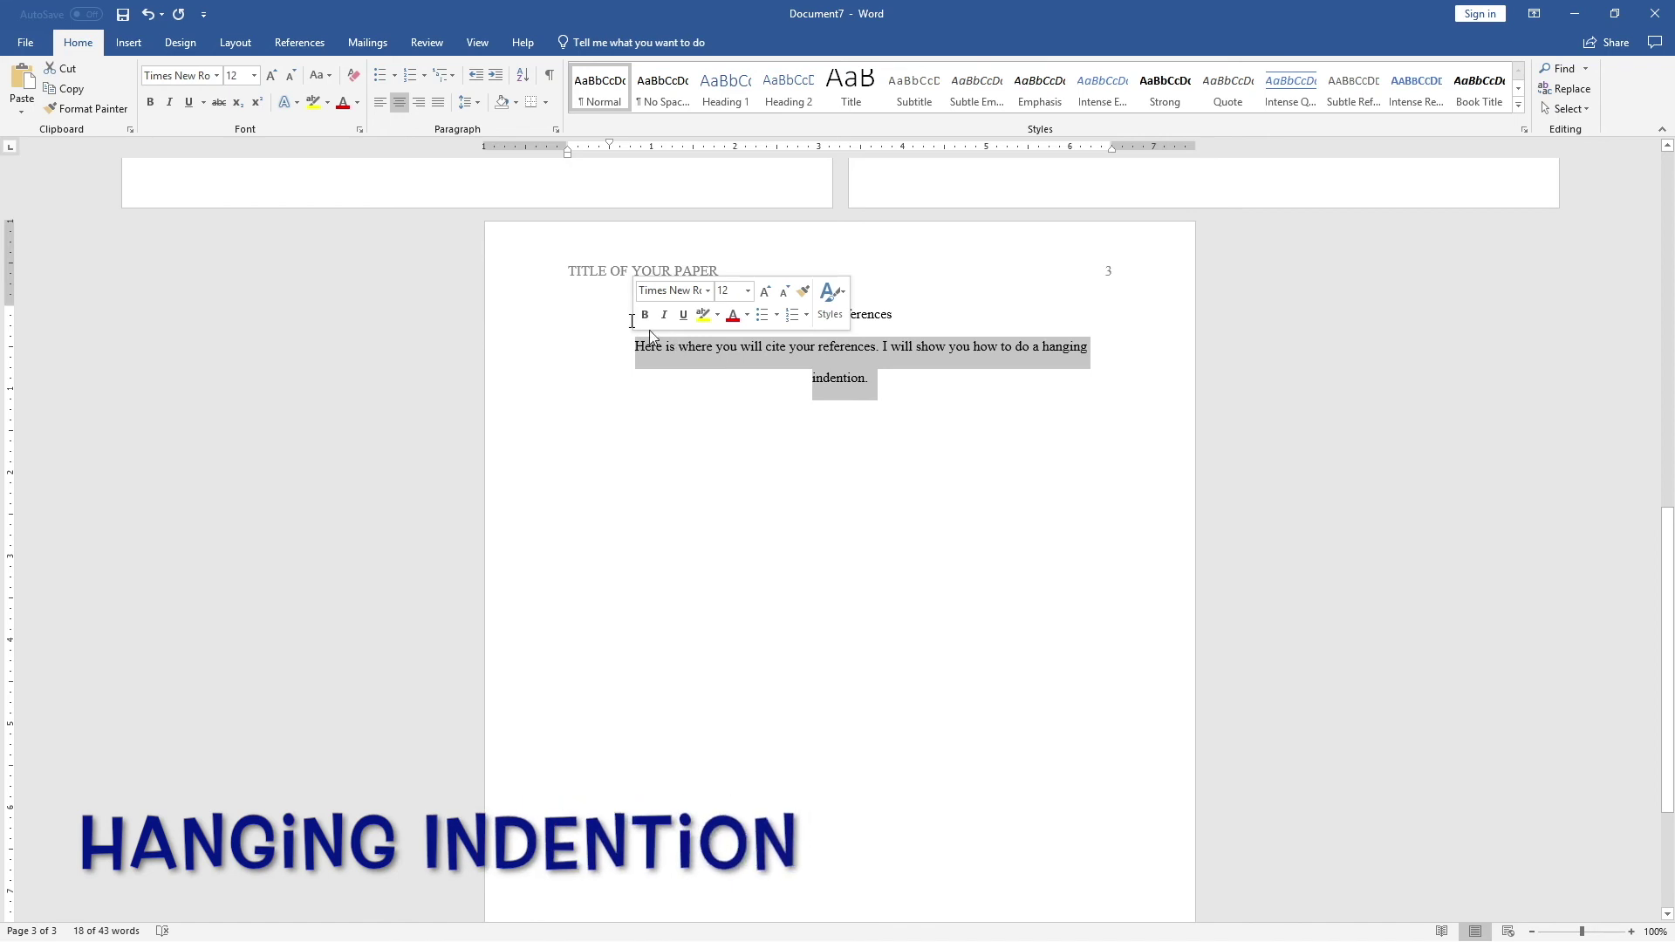
right_click(734, 360)
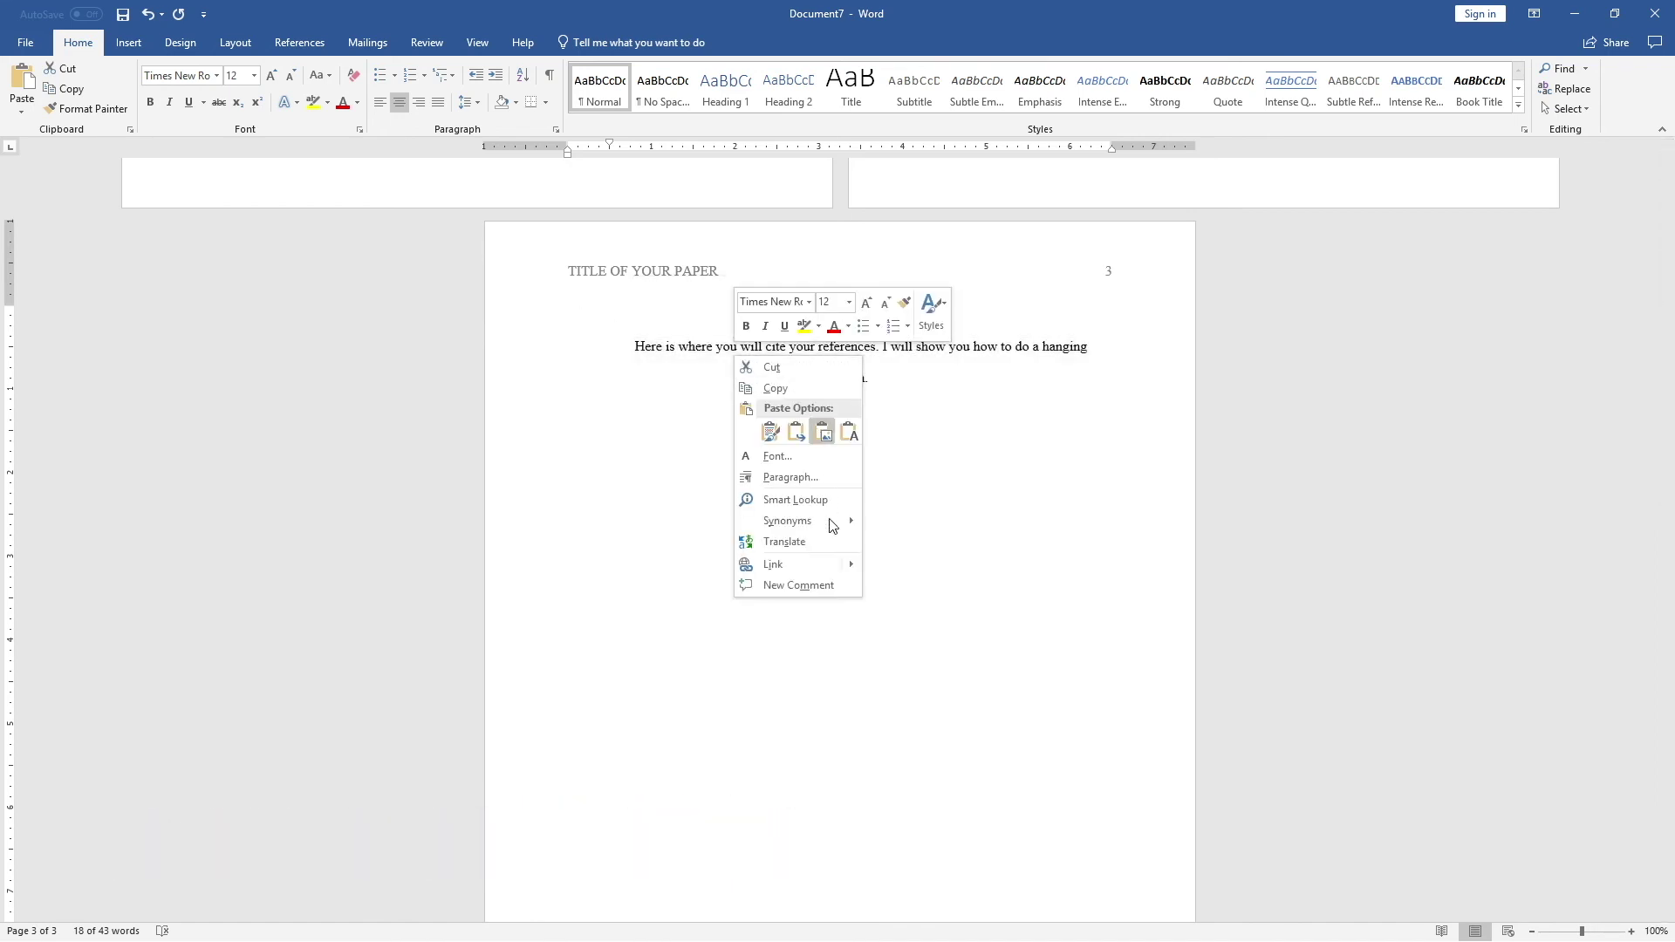
left_click(817, 478)
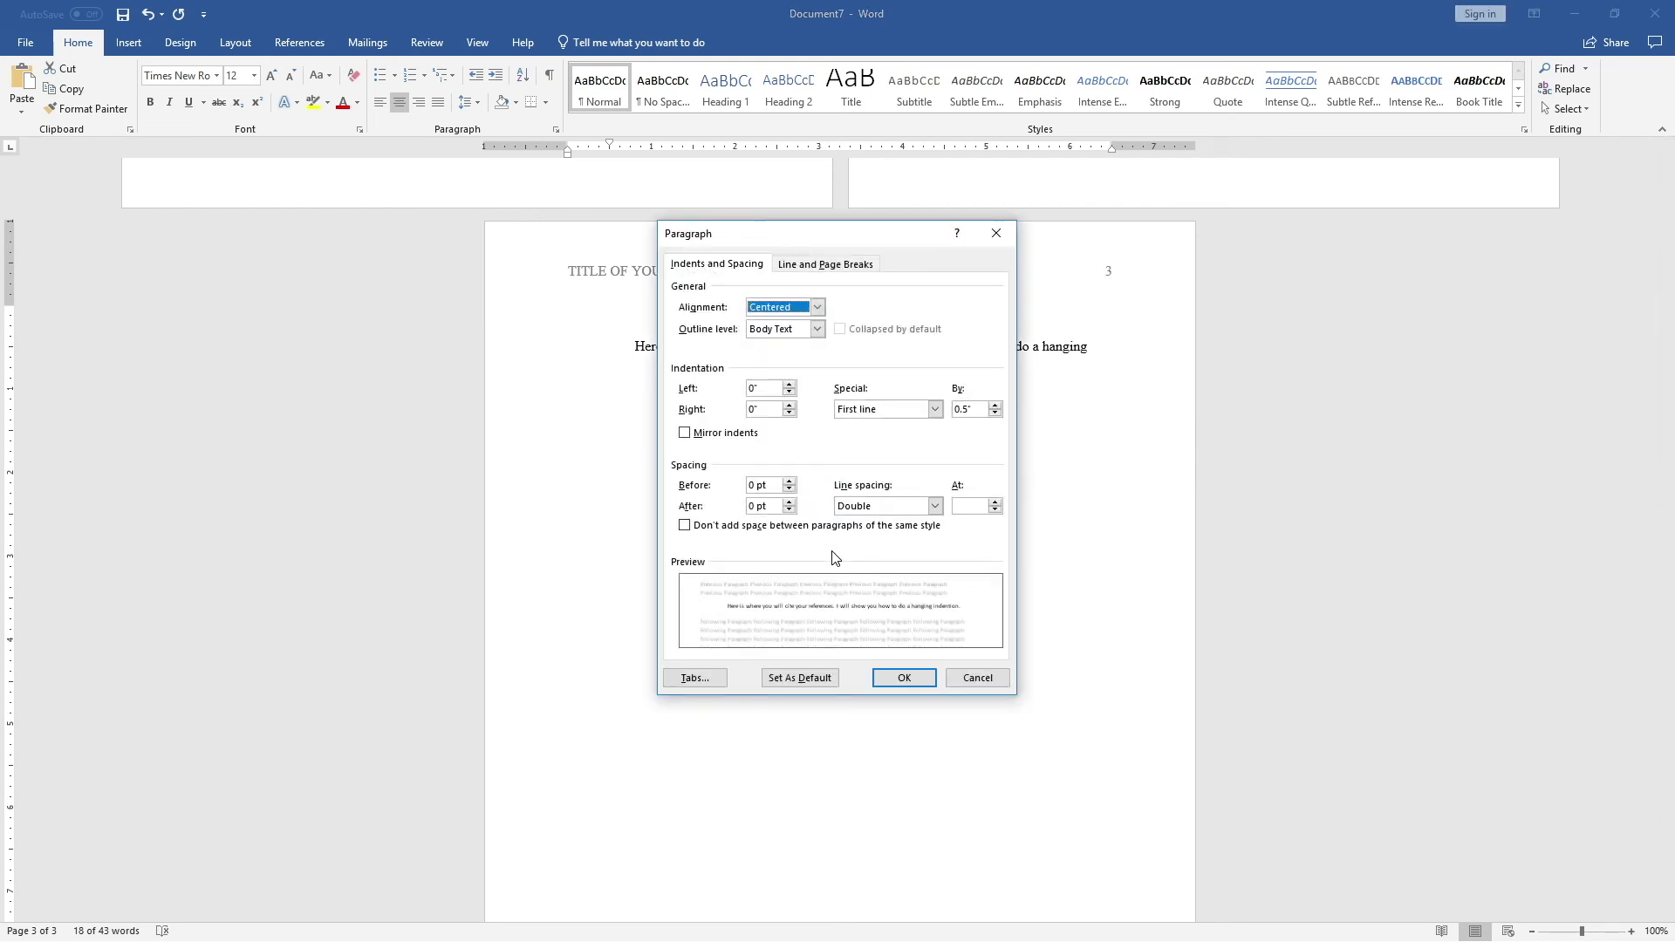
left_click(817, 306)
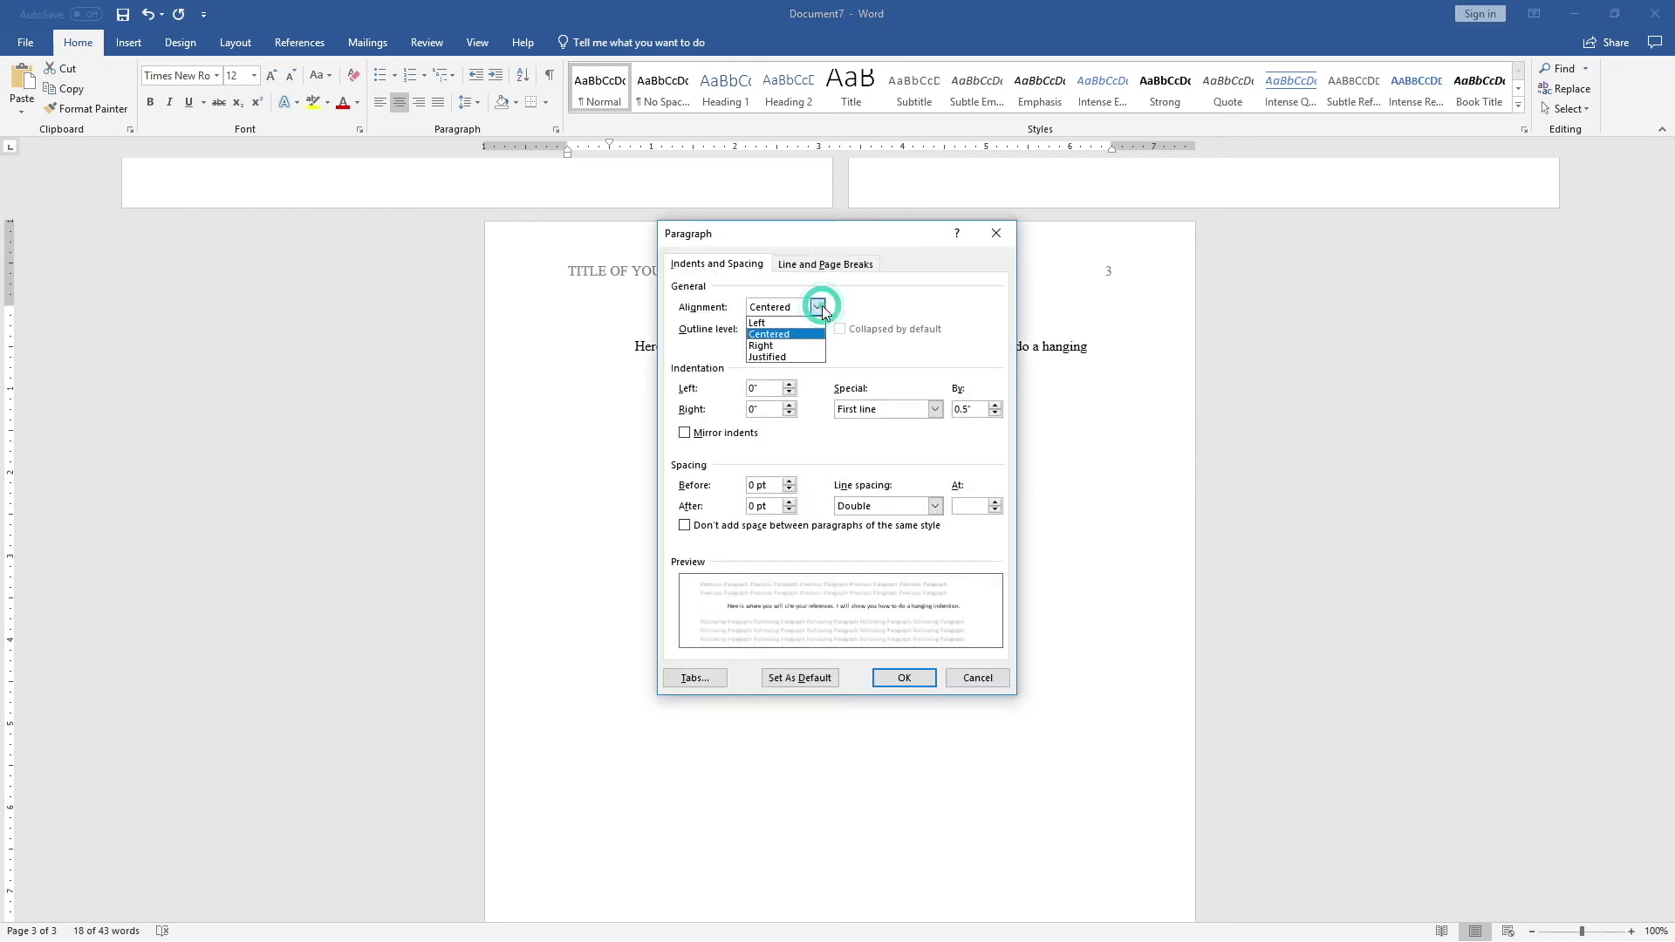
left_click(813, 323)
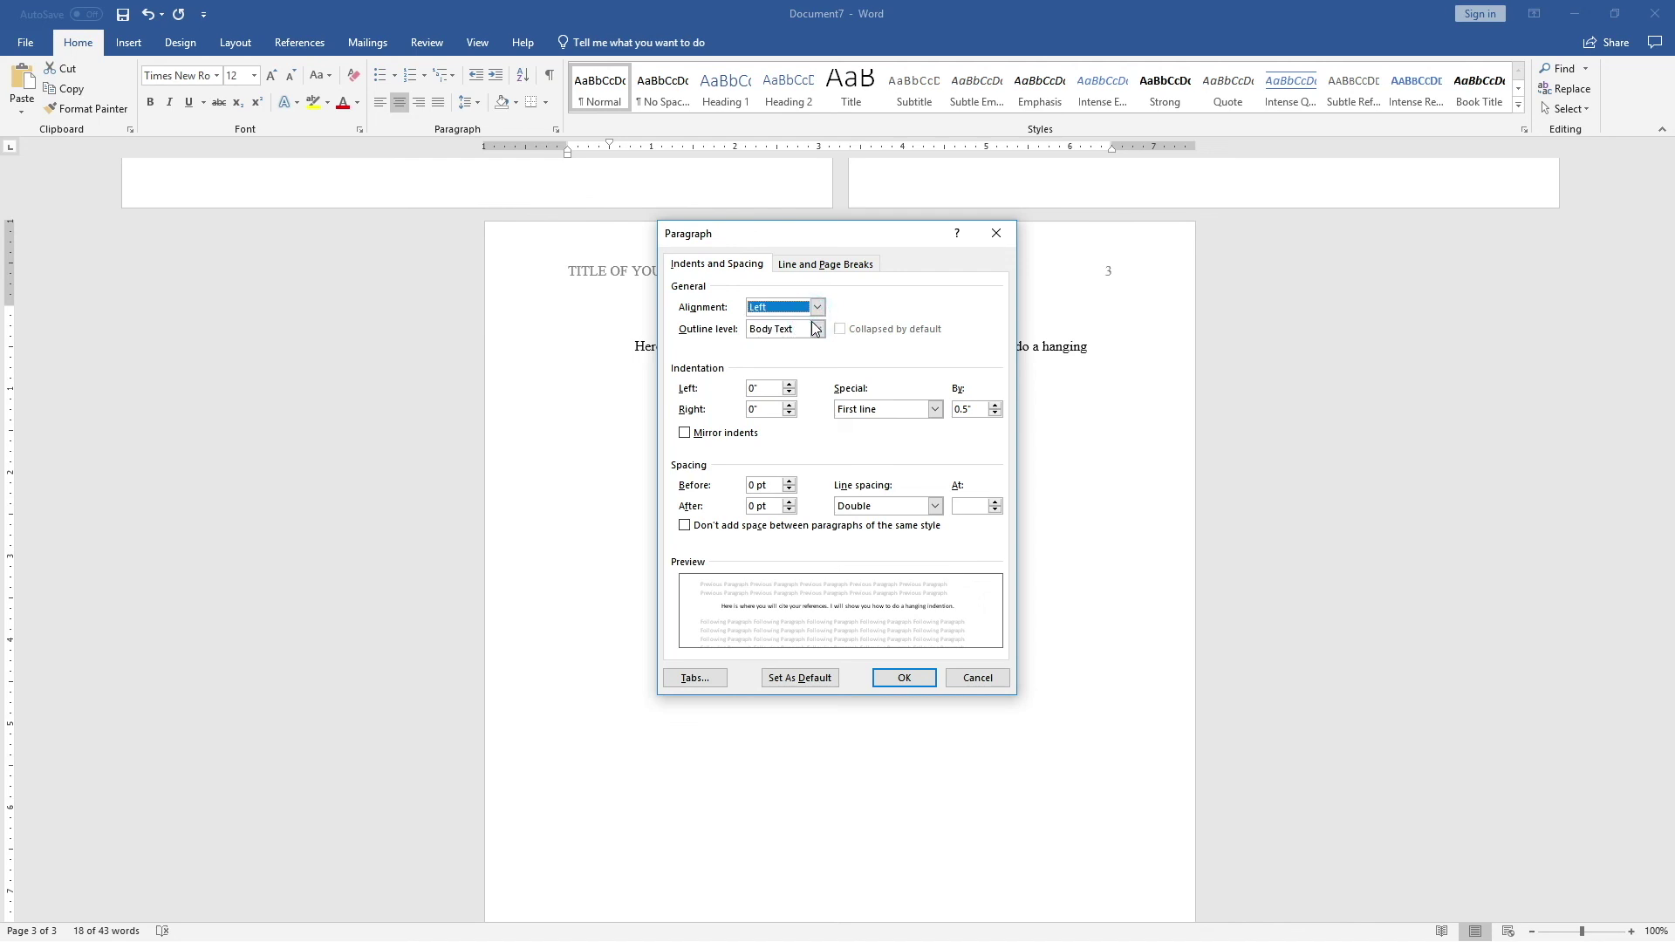
left_click(916, 409)
left_click(904, 449)
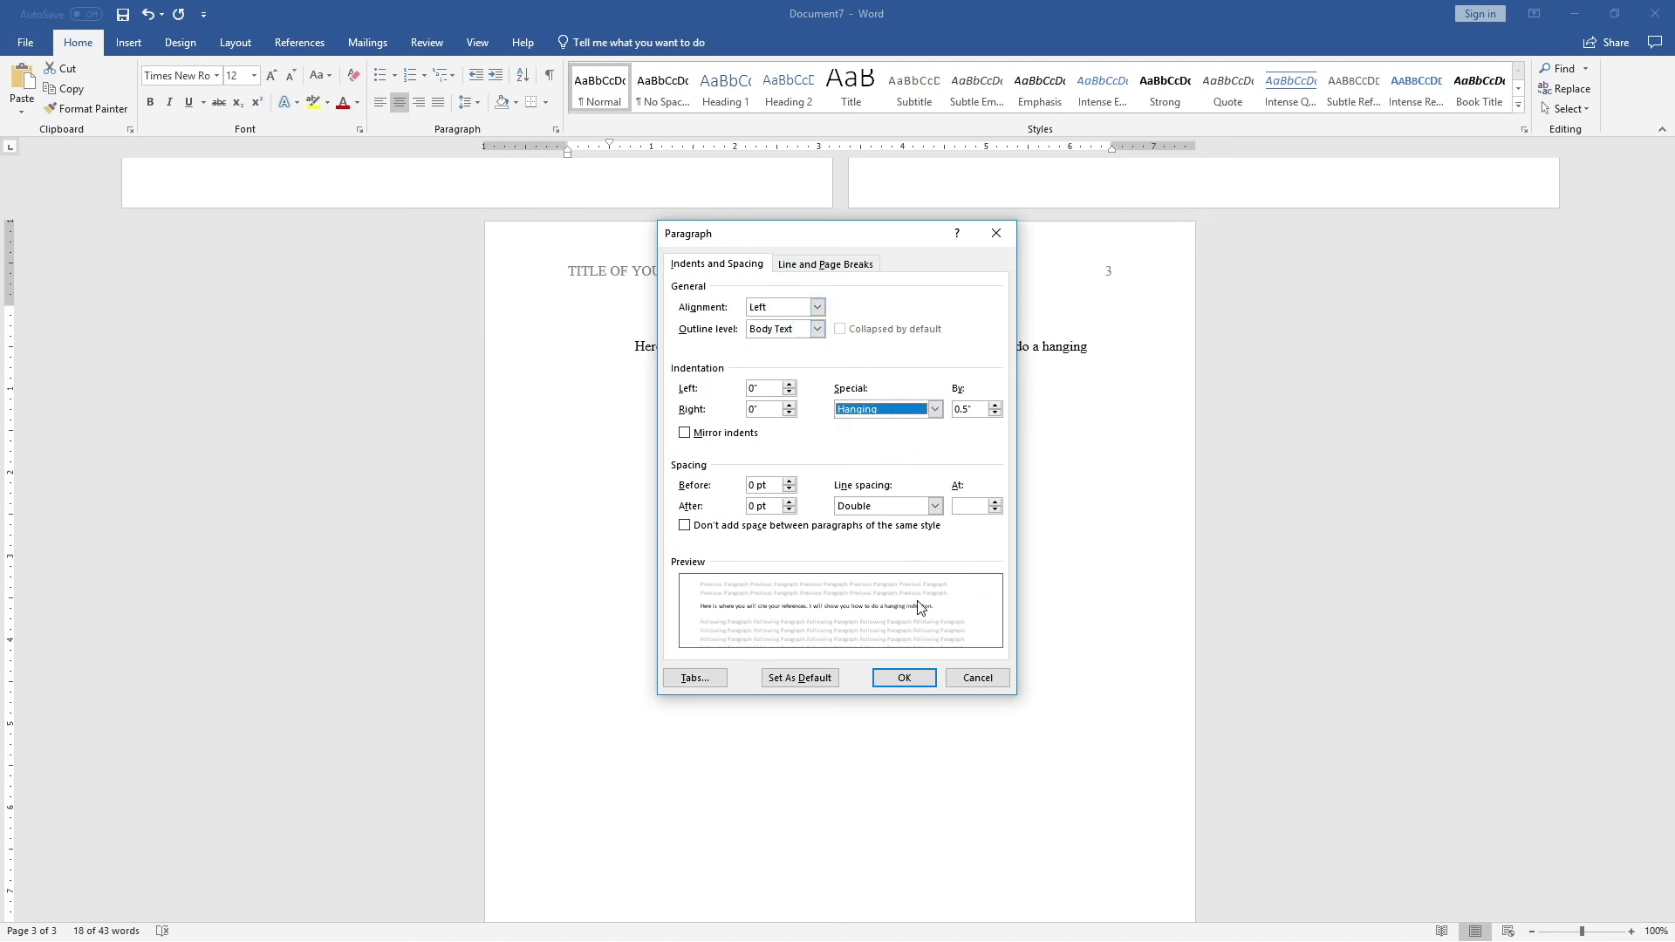
left_click(931, 681)
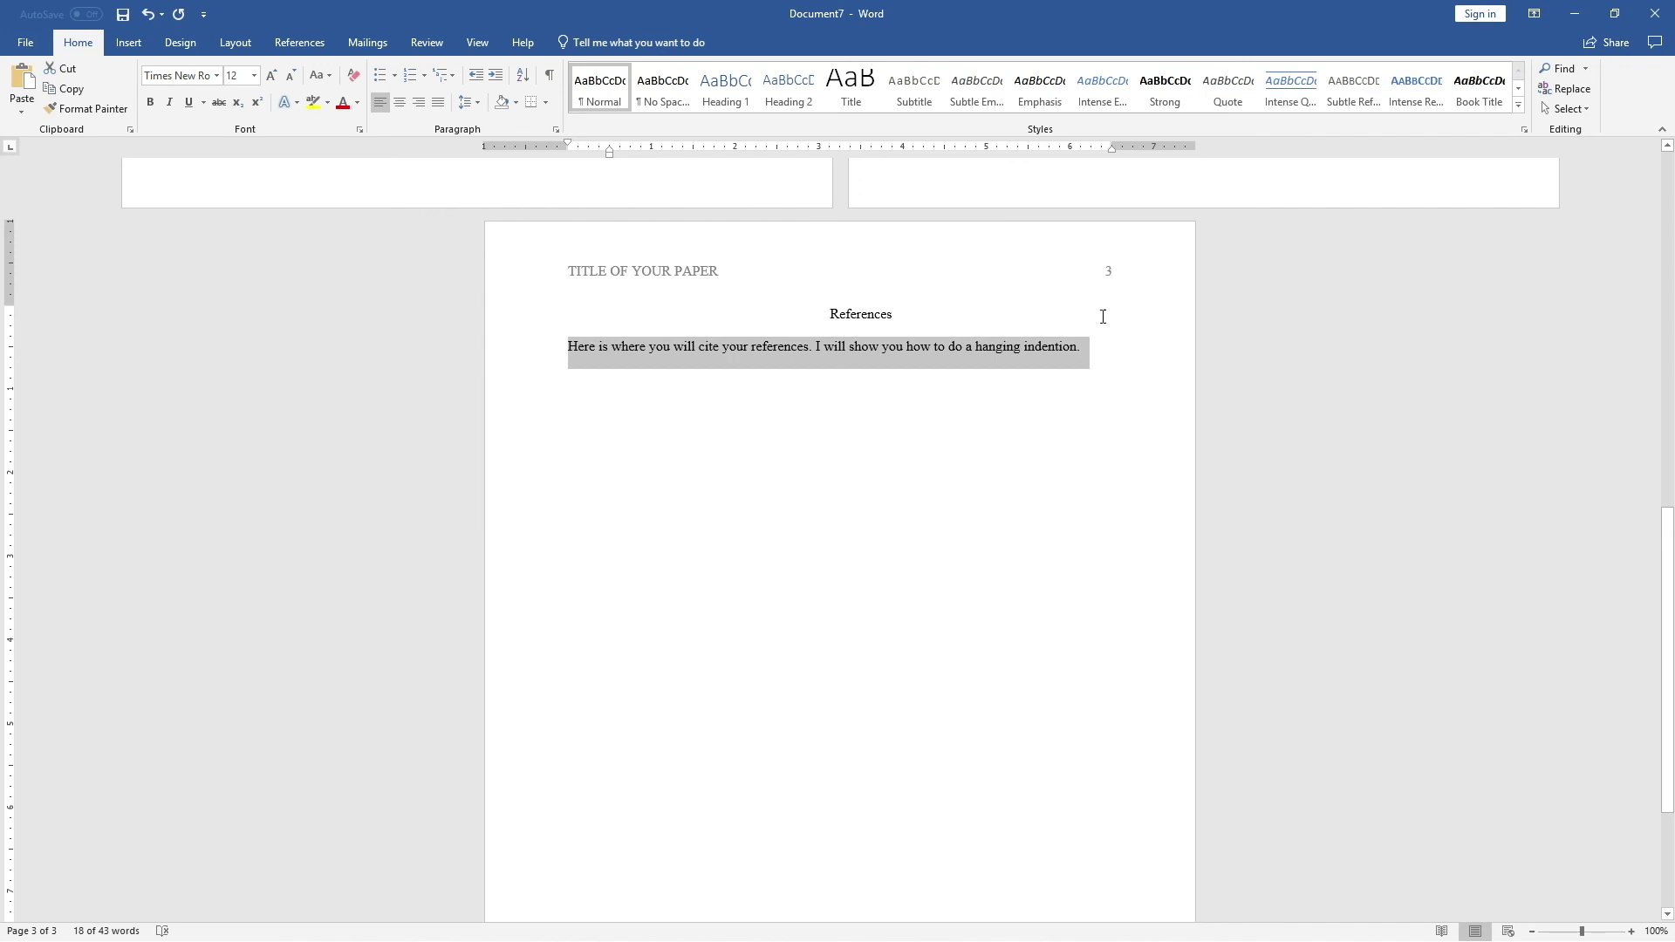
Append "Now when you write more, you will have a hanging indention." to the references paragraph and add a new paragraph "The next citation will look like this.".
left_click(1080, 346)
type("Now when you write mo")
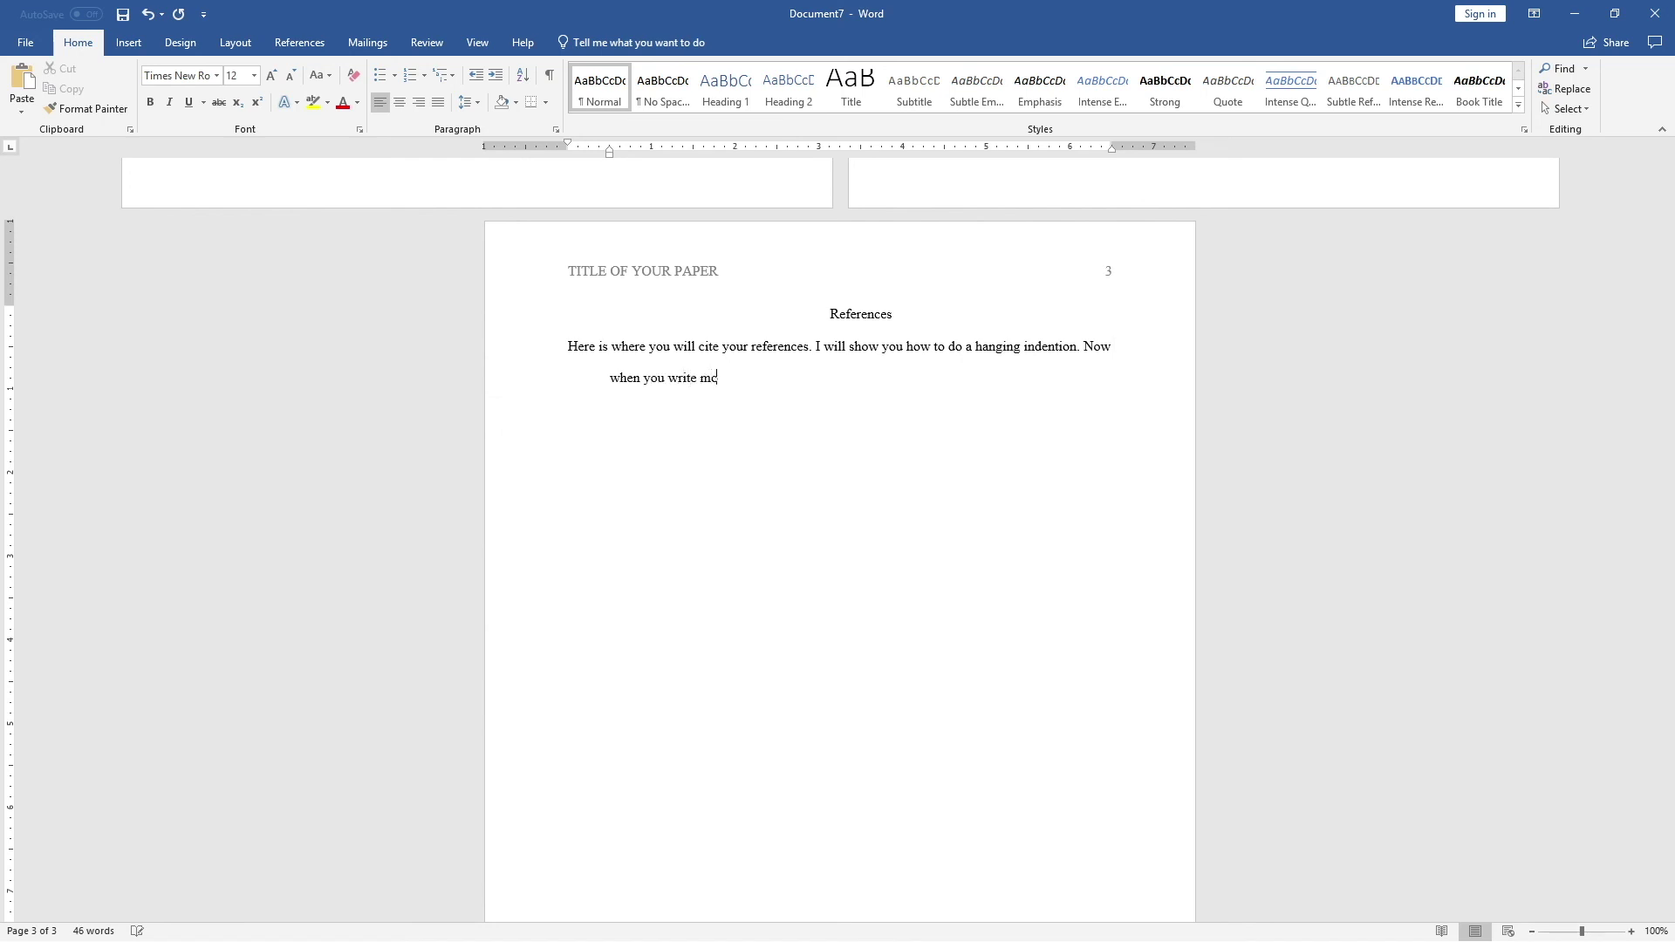
type("re, you will have a hanging indention. ")
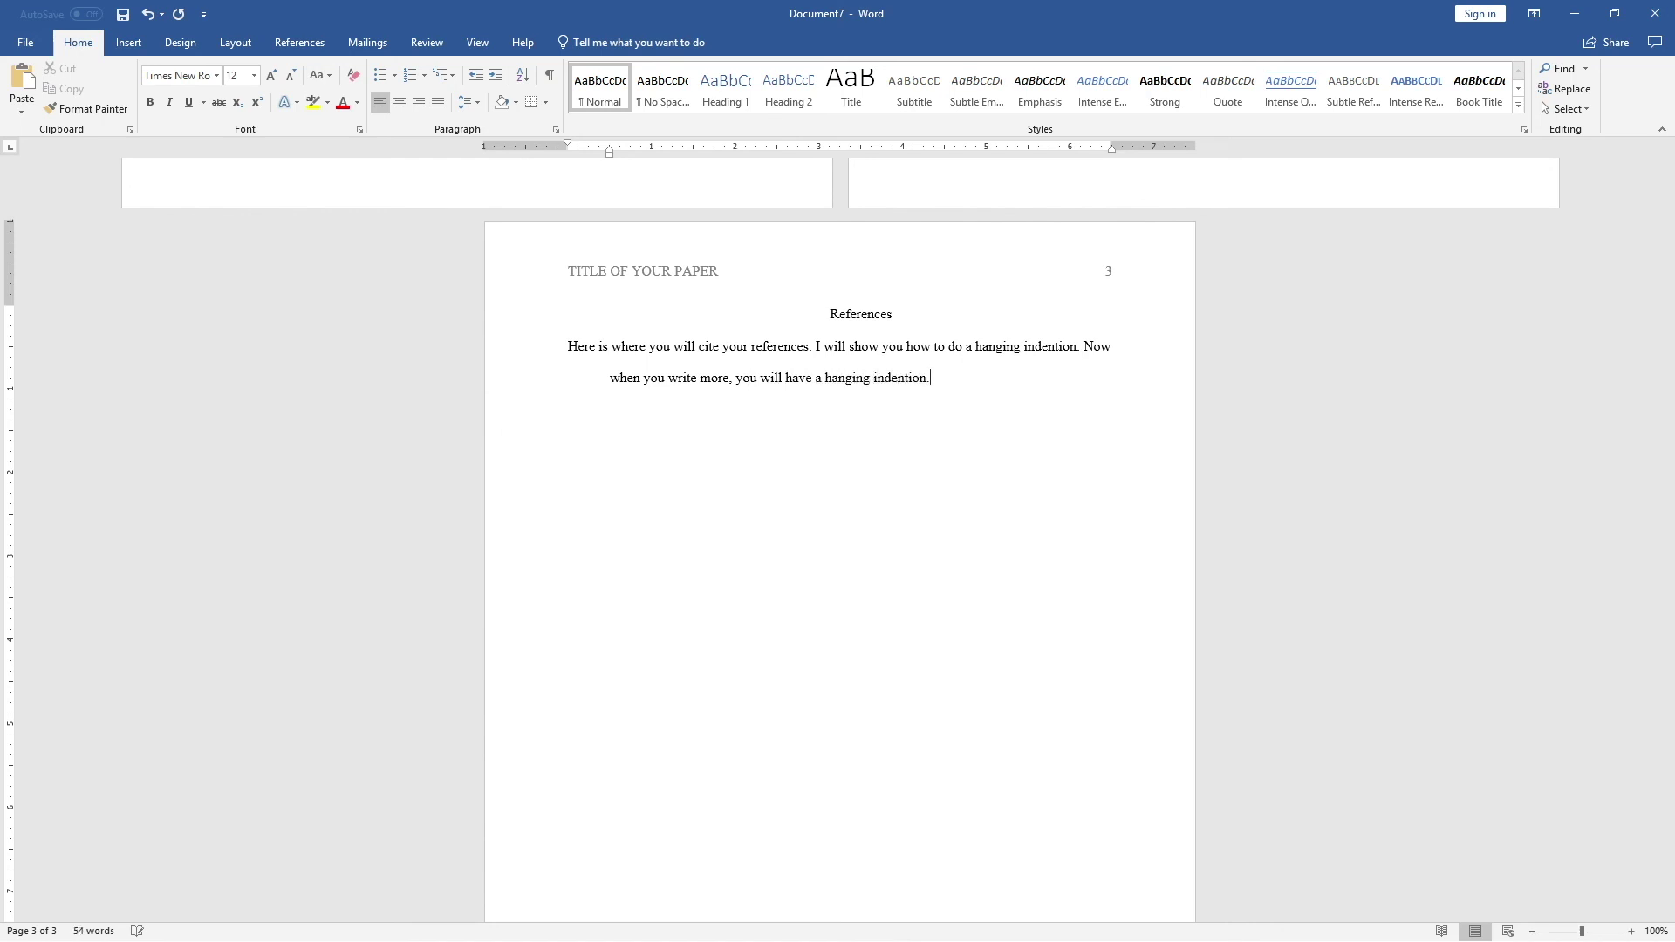
type("The next citation will look like this.")
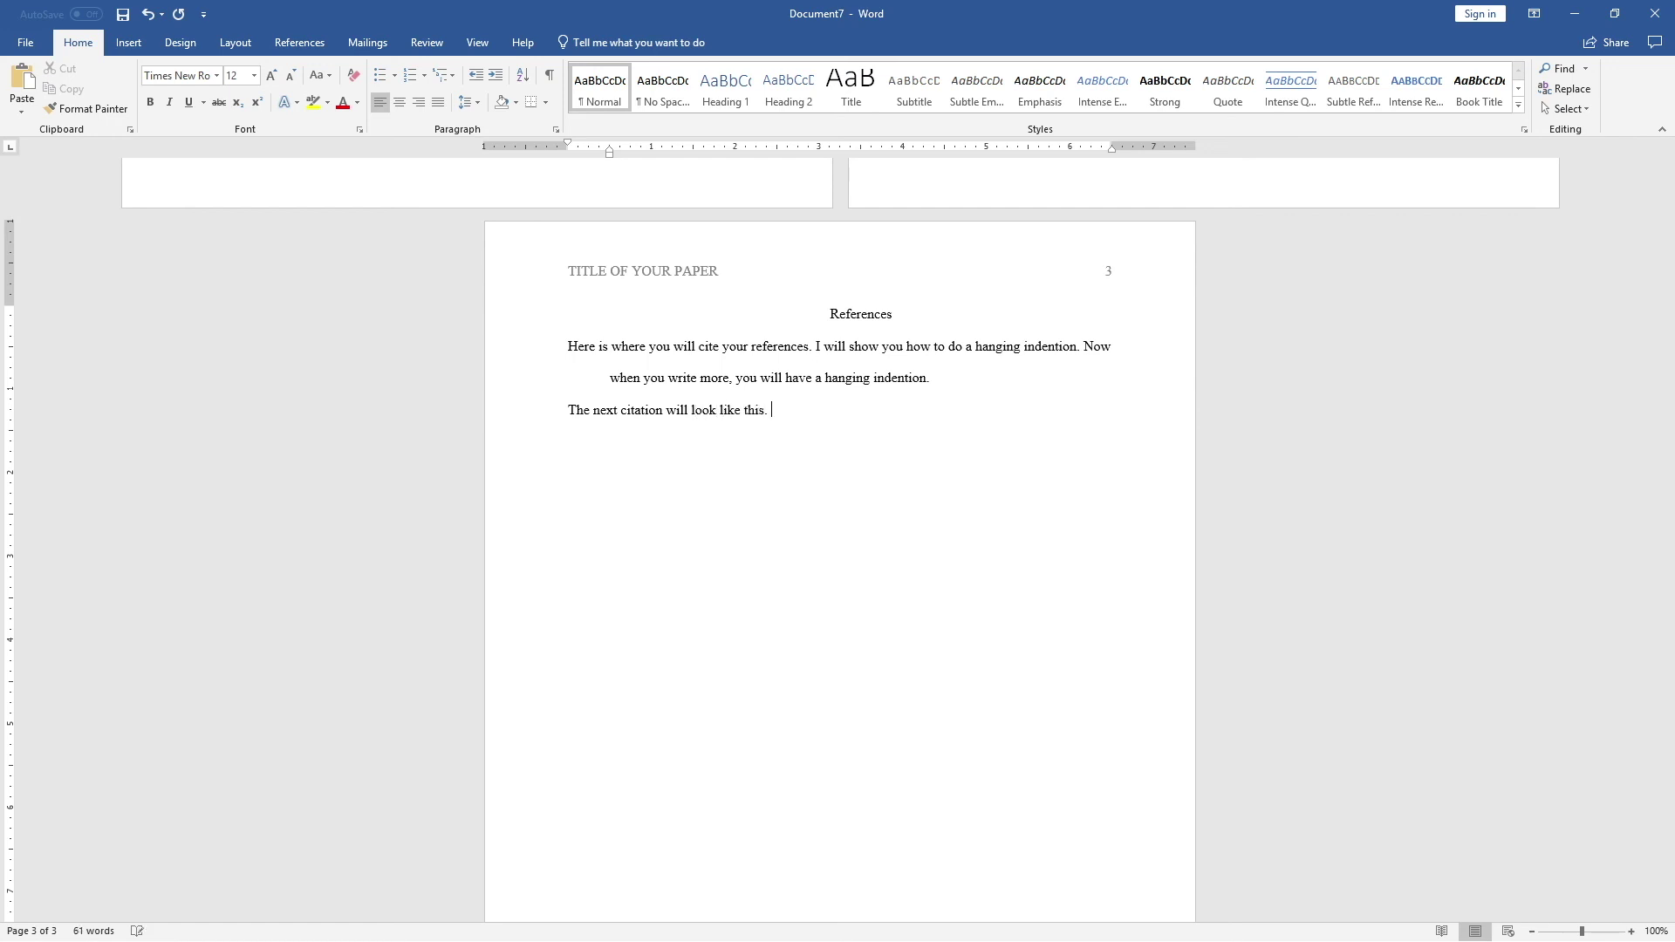